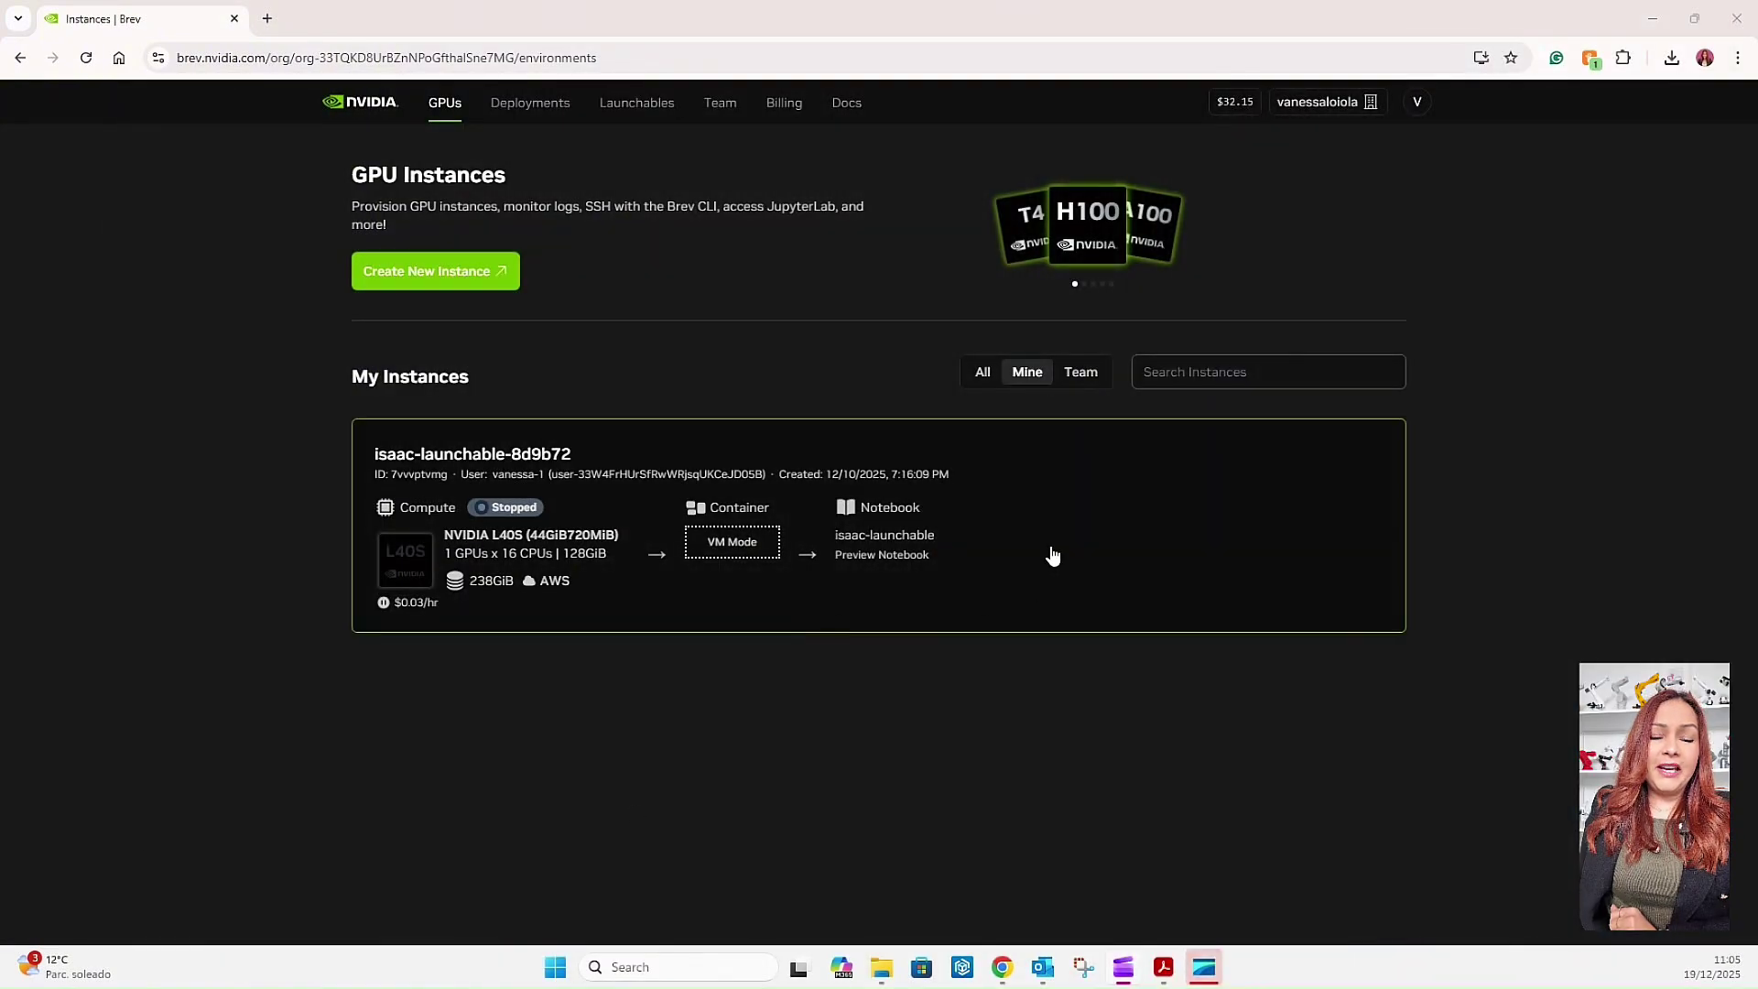
- Open the isaac-launchable-8d9b72 instance's detail page from My Instances in Brev
click(1052, 556)
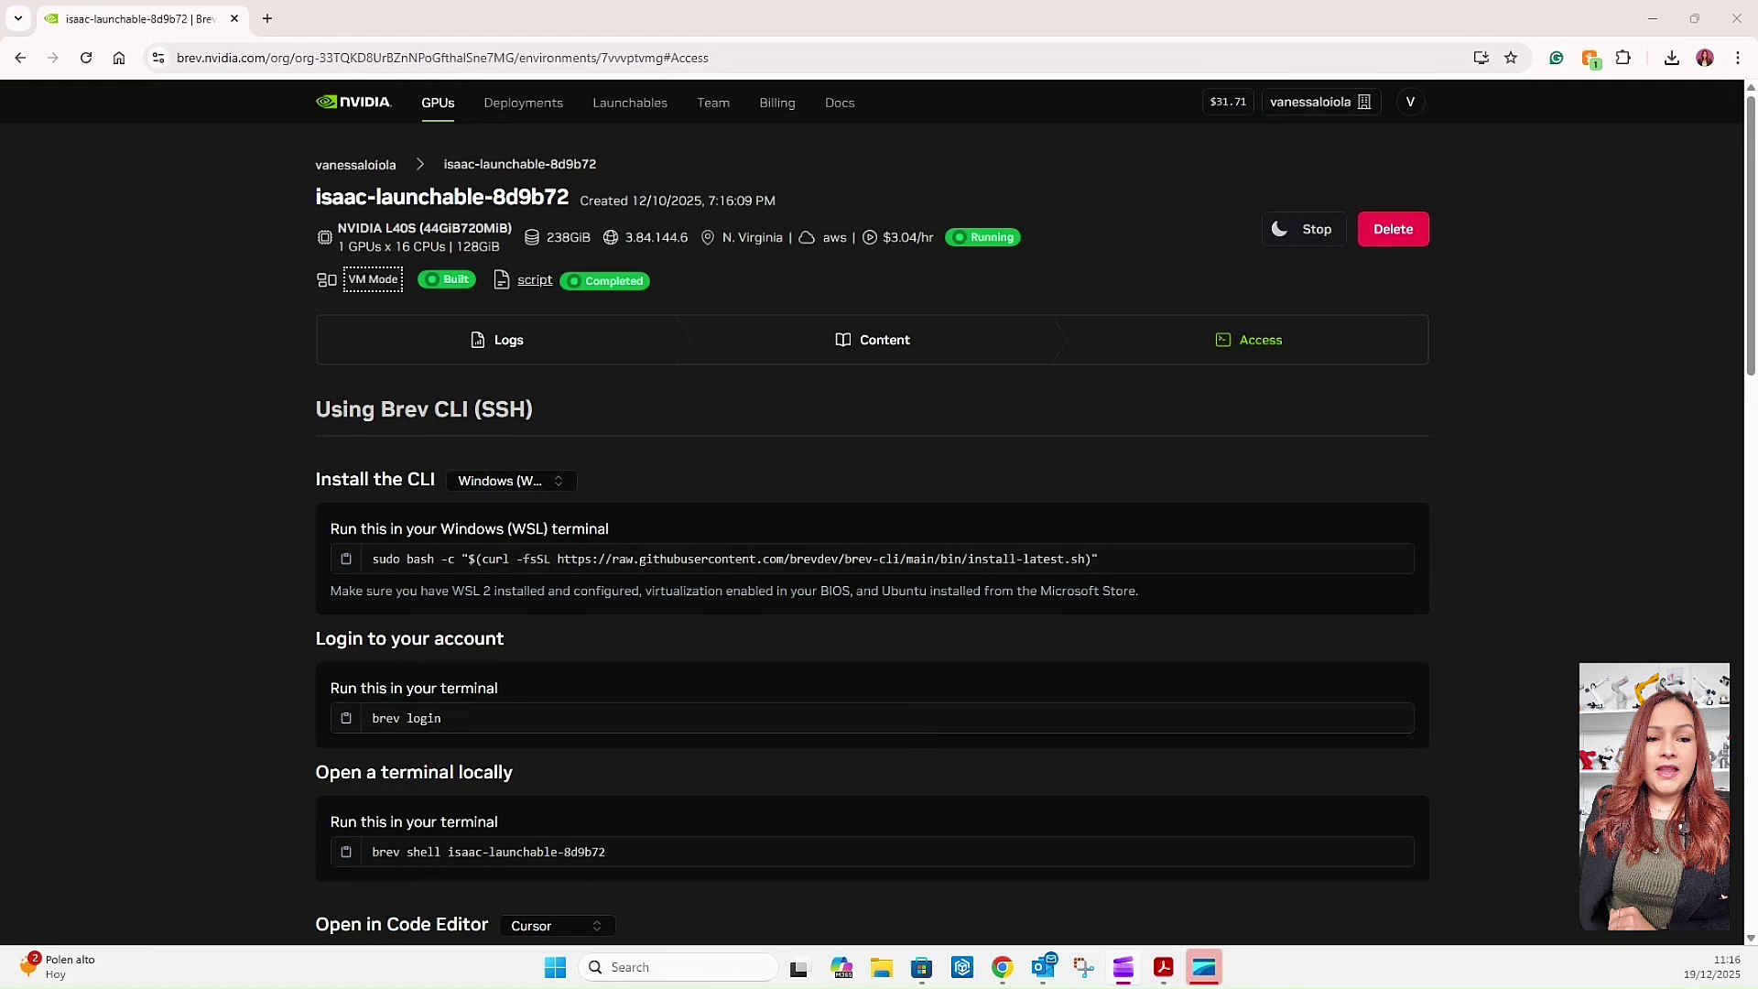
- Open the instance's port-80 code-server login in a new tab
scroll(641, 494, down, 2)
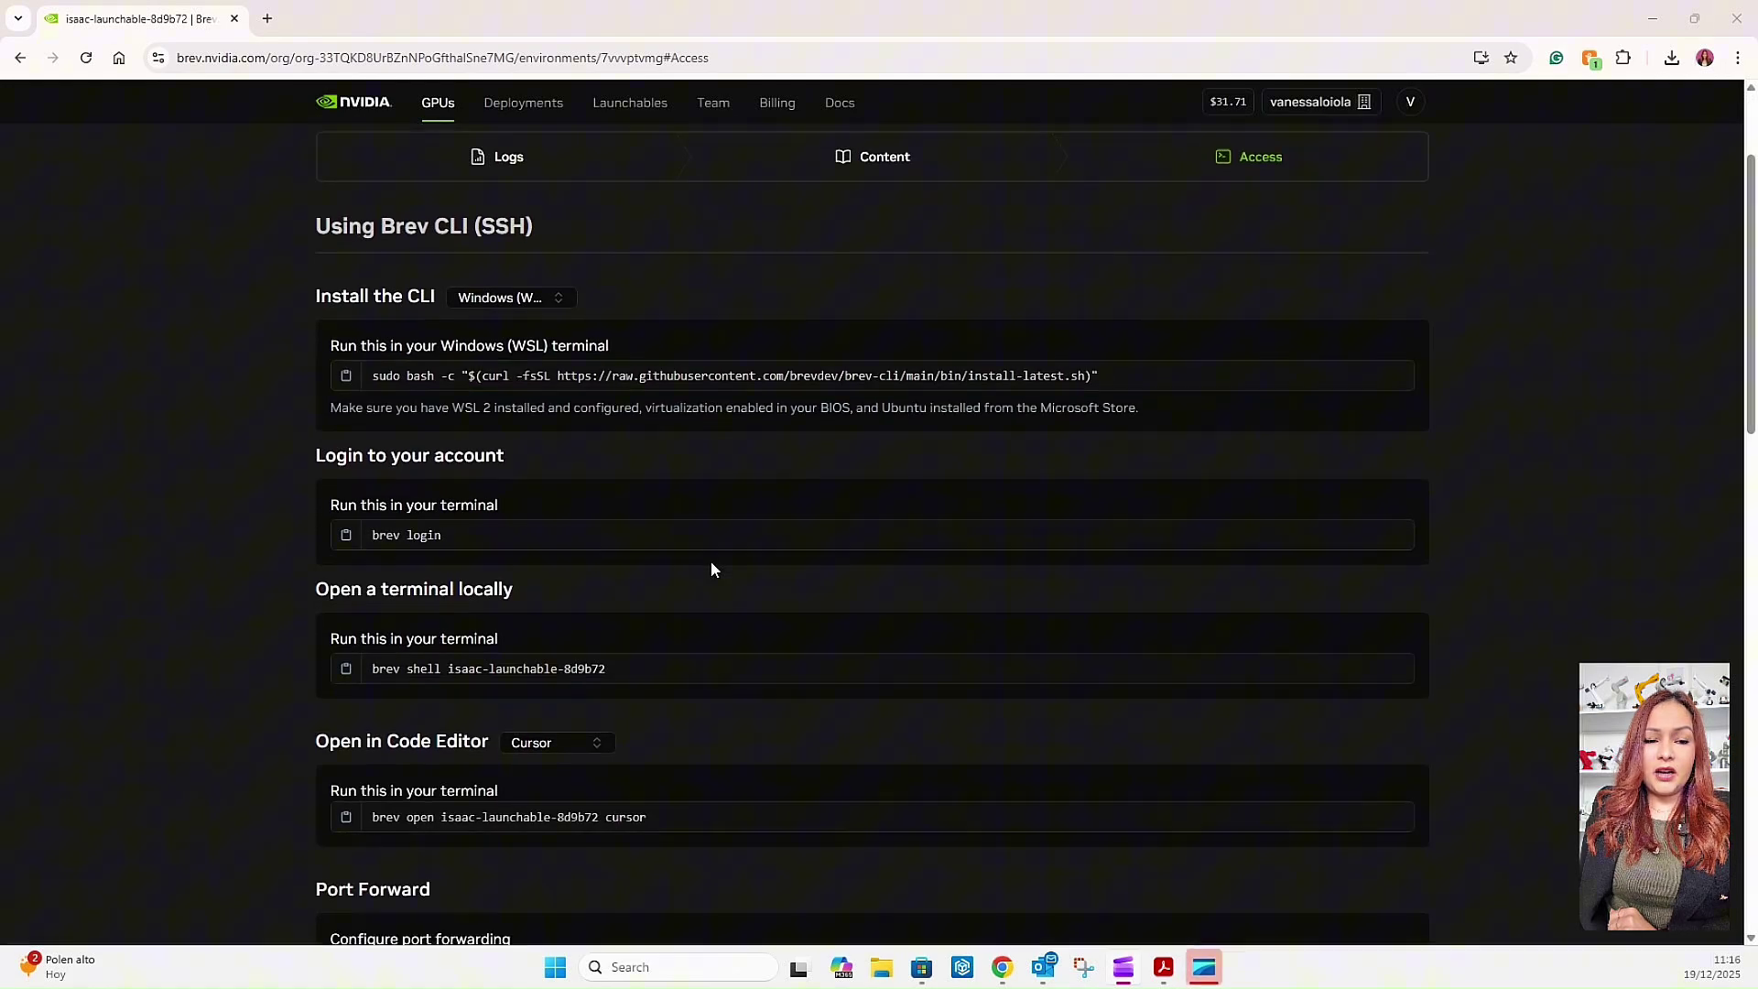
scroll(710, 563, down, 4)
scroll(710, 563, down, 4)
scroll(710, 570, down, 6)
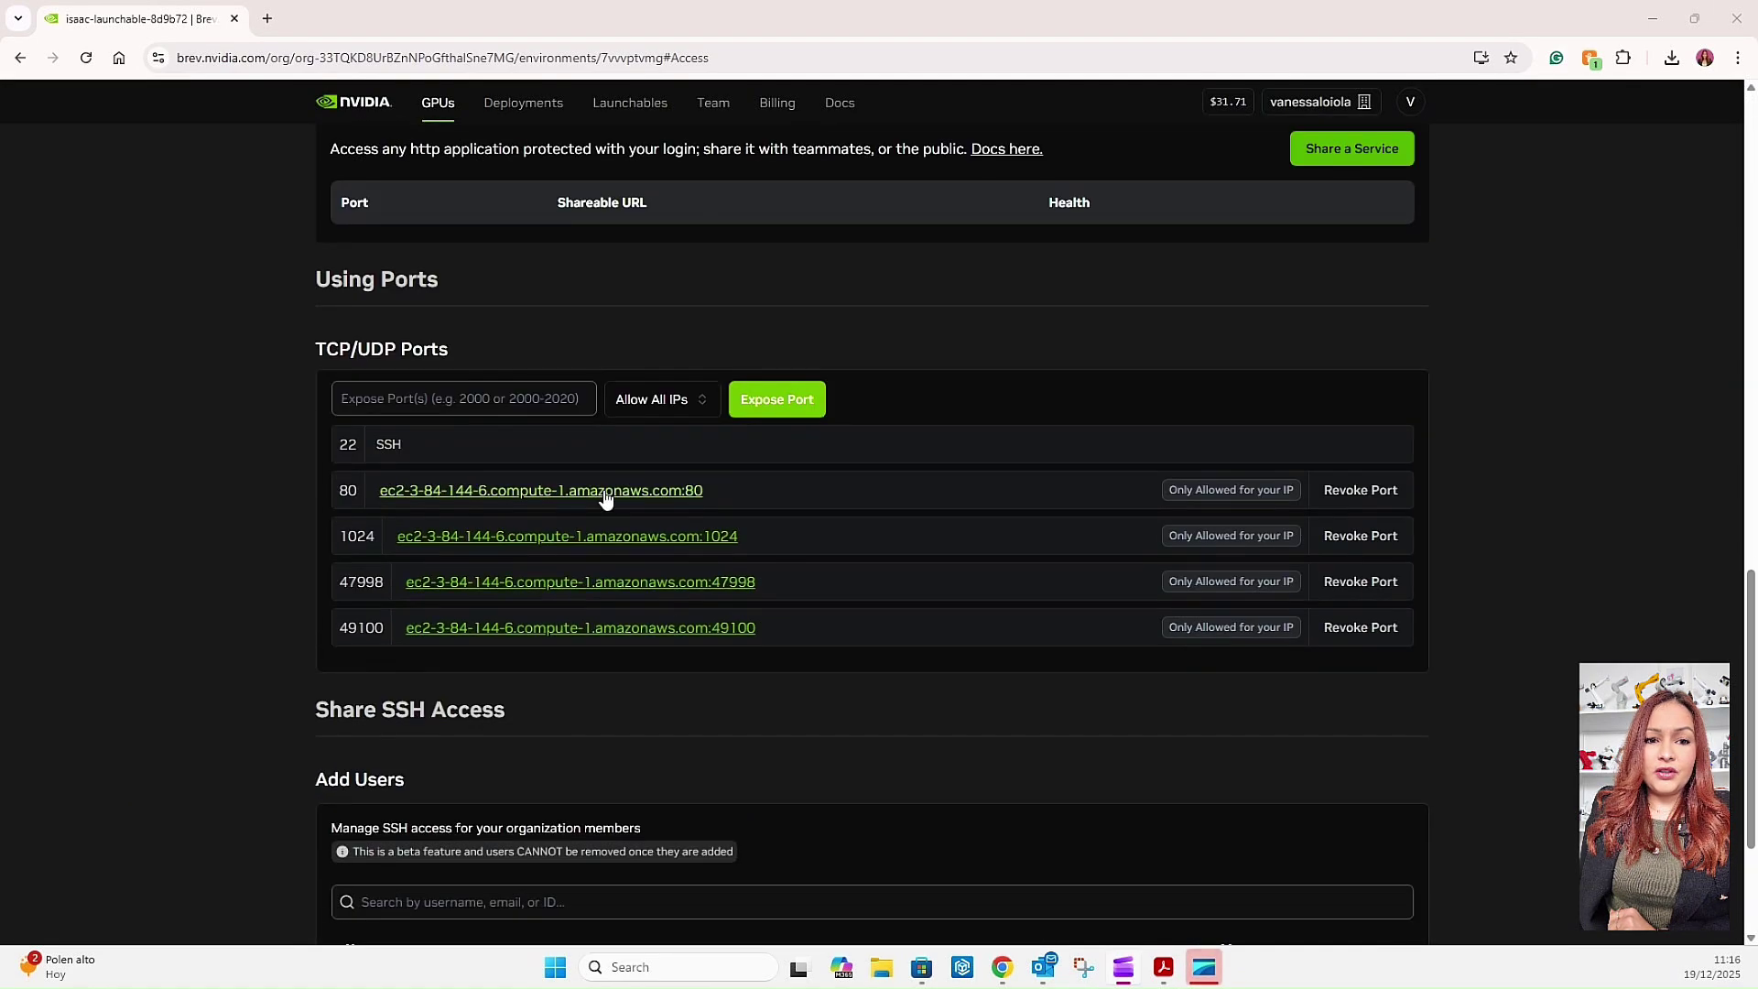
click(605, 492)
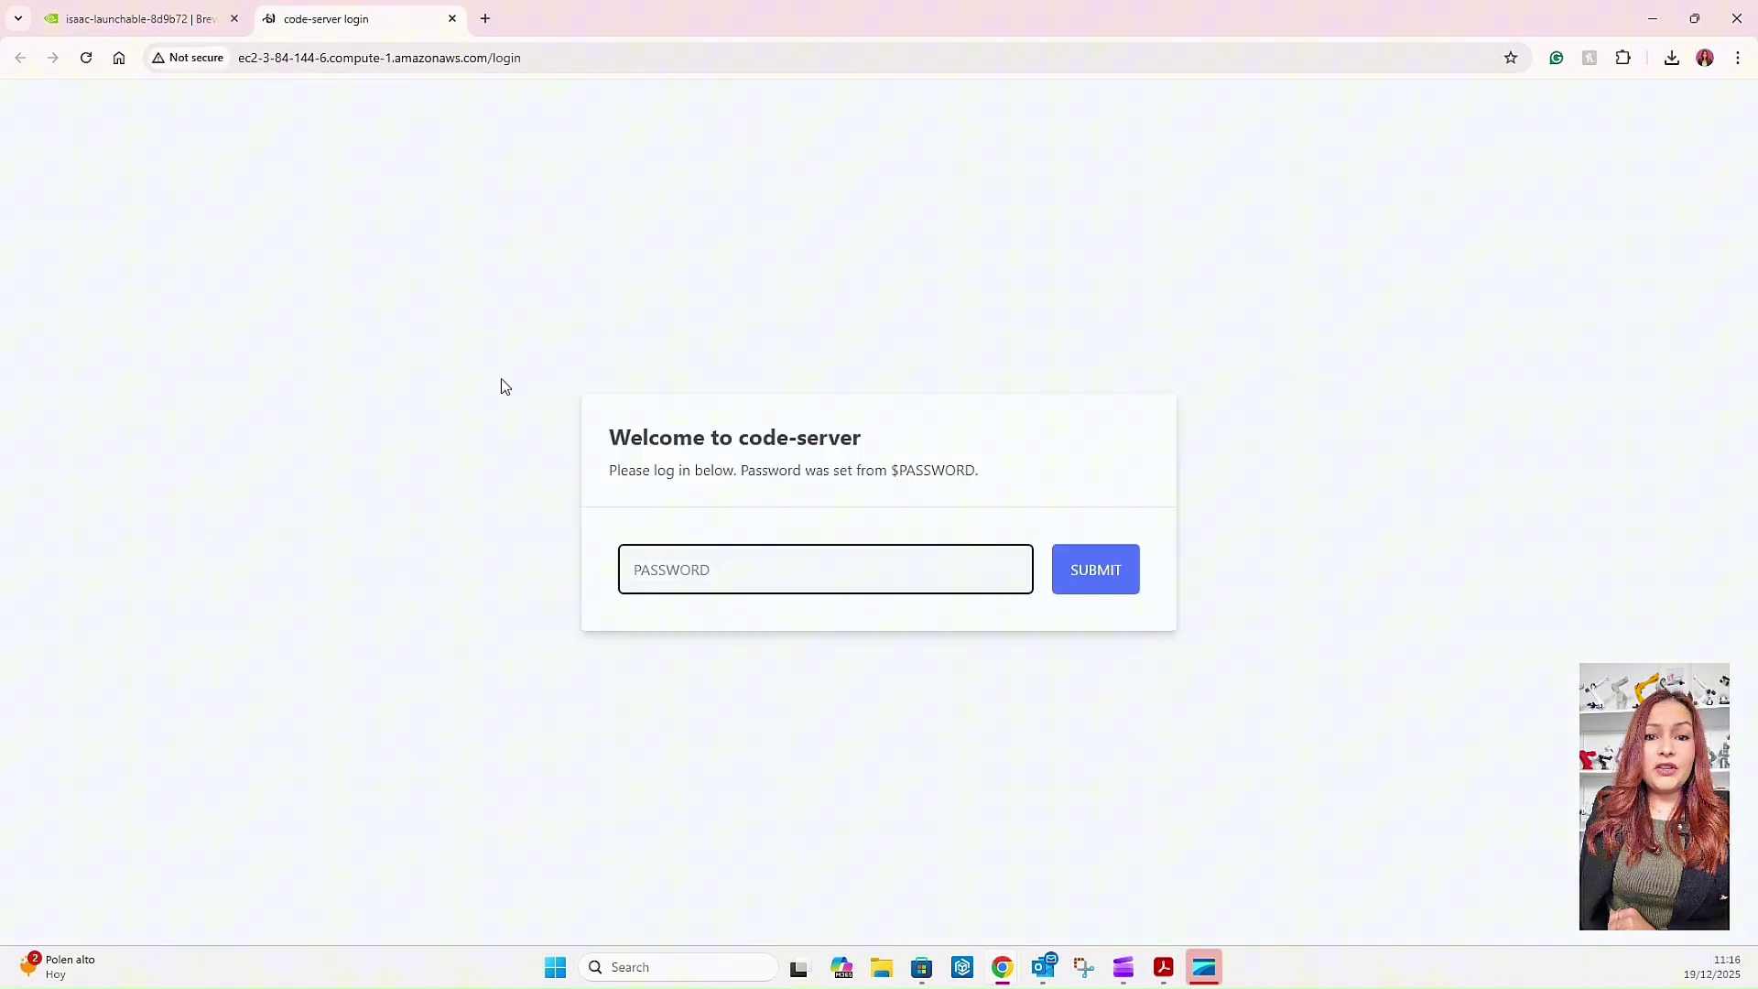
- Return to the Brev instance page and scroll back up
click(137, 18)
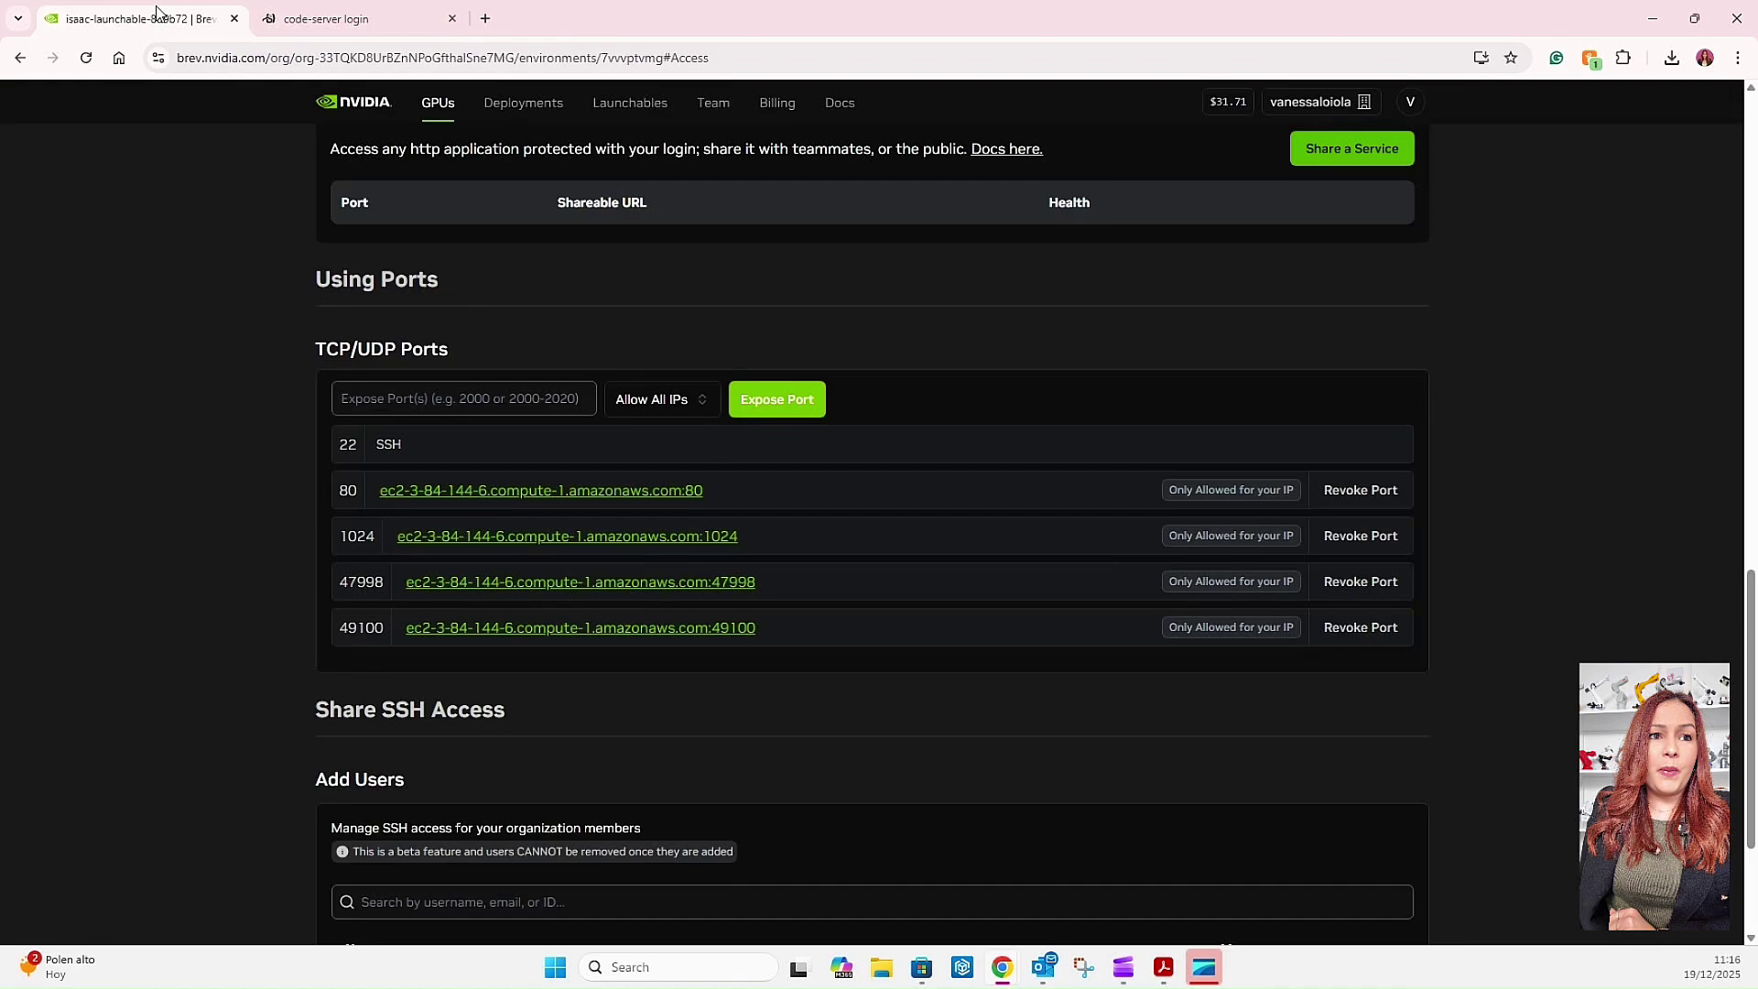
scroll(522, 415, up, 5)
scroll(522, 422, up, 5)
scroll(522, 422, up, 4)
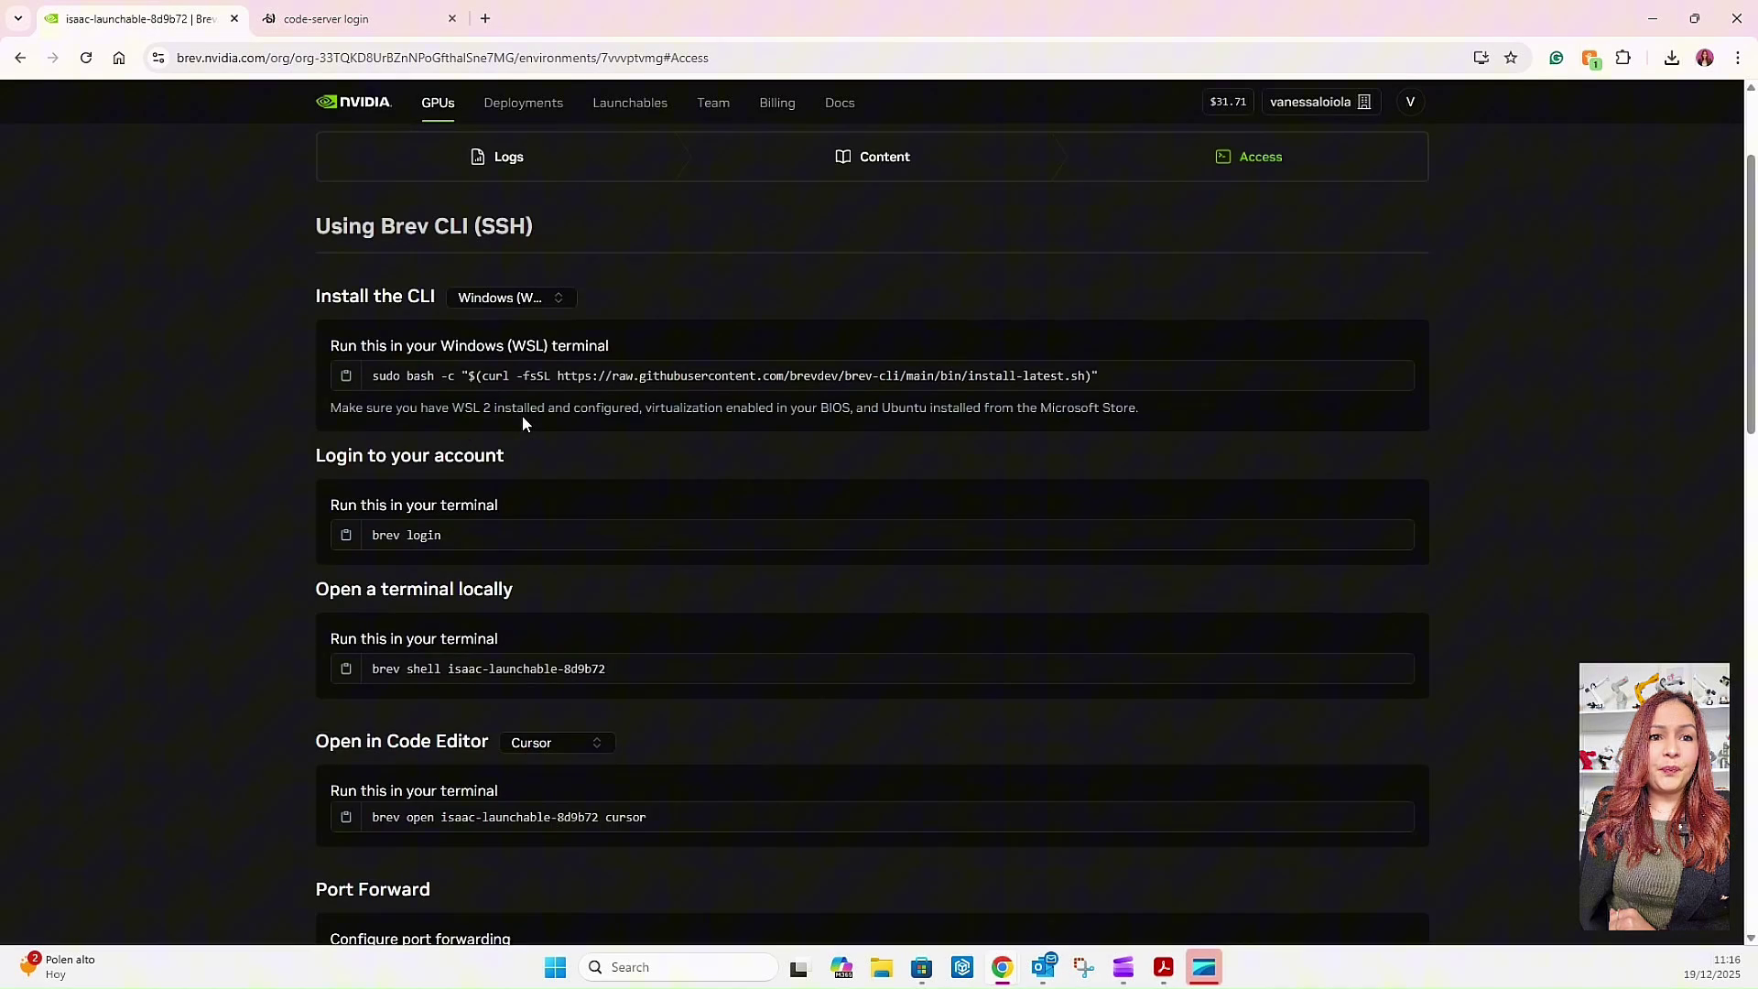
scroll(521, 422, up, 2)
- Show the instance's logs and scroll the Script Logs down to the VSCode password
click(499, 356)
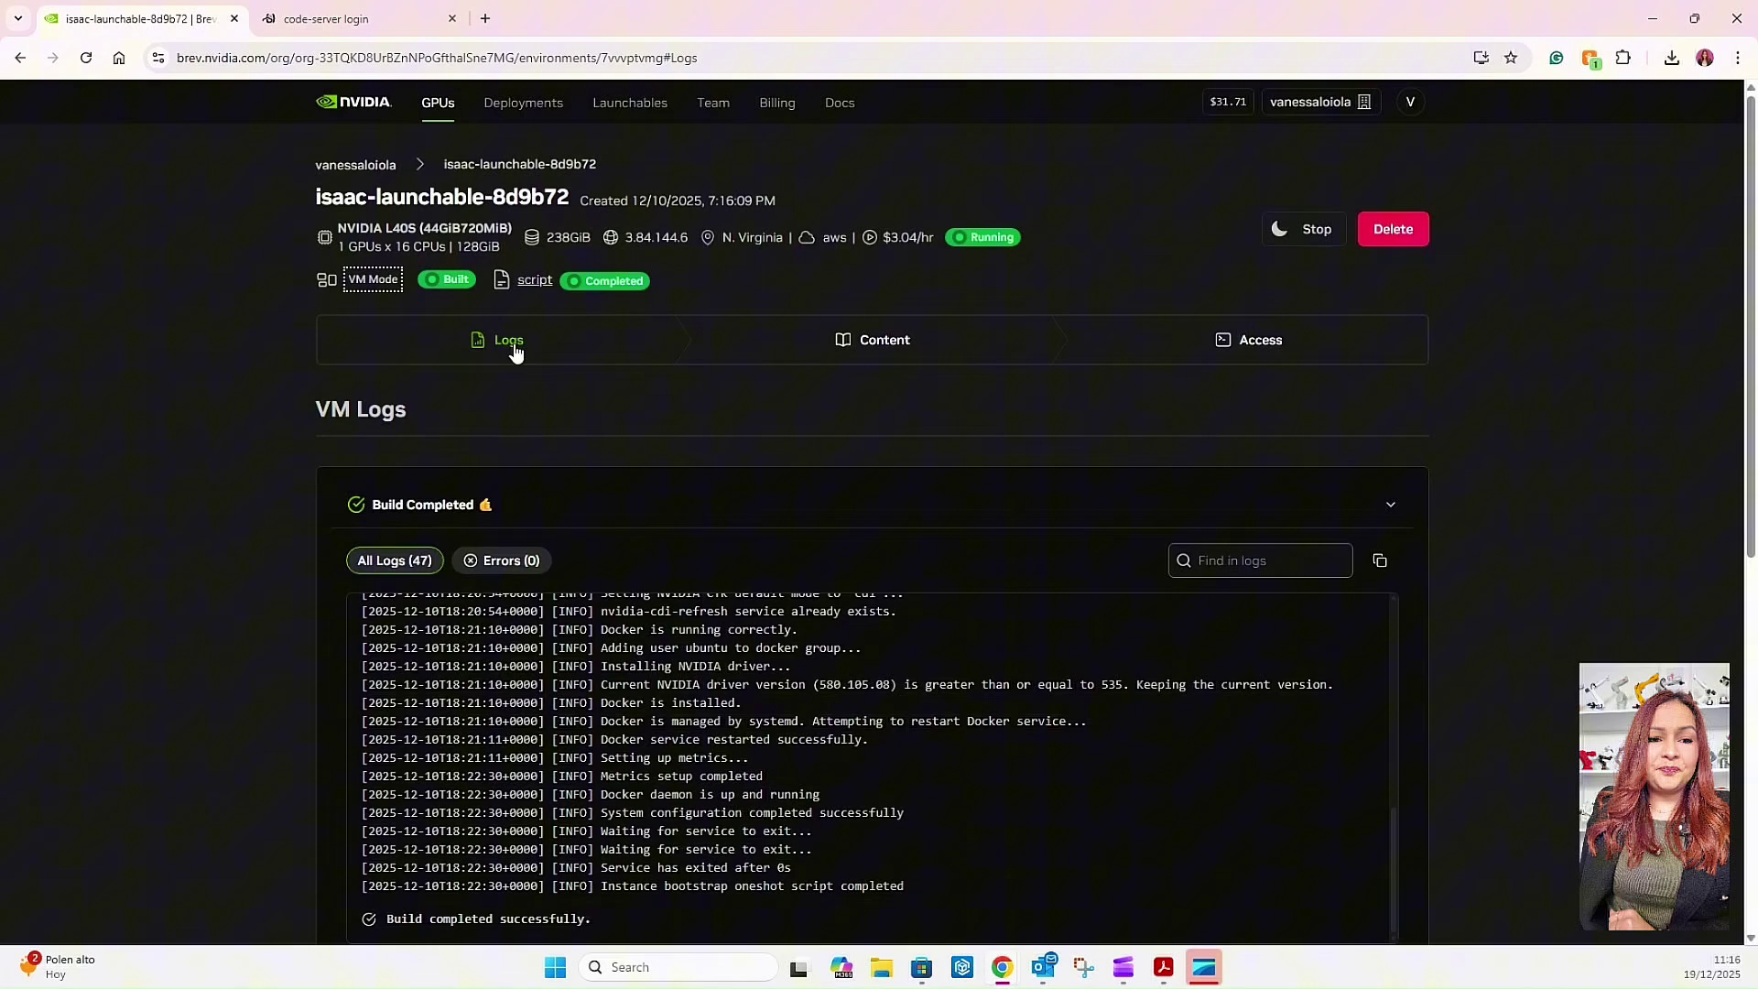
scroll(921, 522, down, 6)
scroll(903, 522, down, 2)
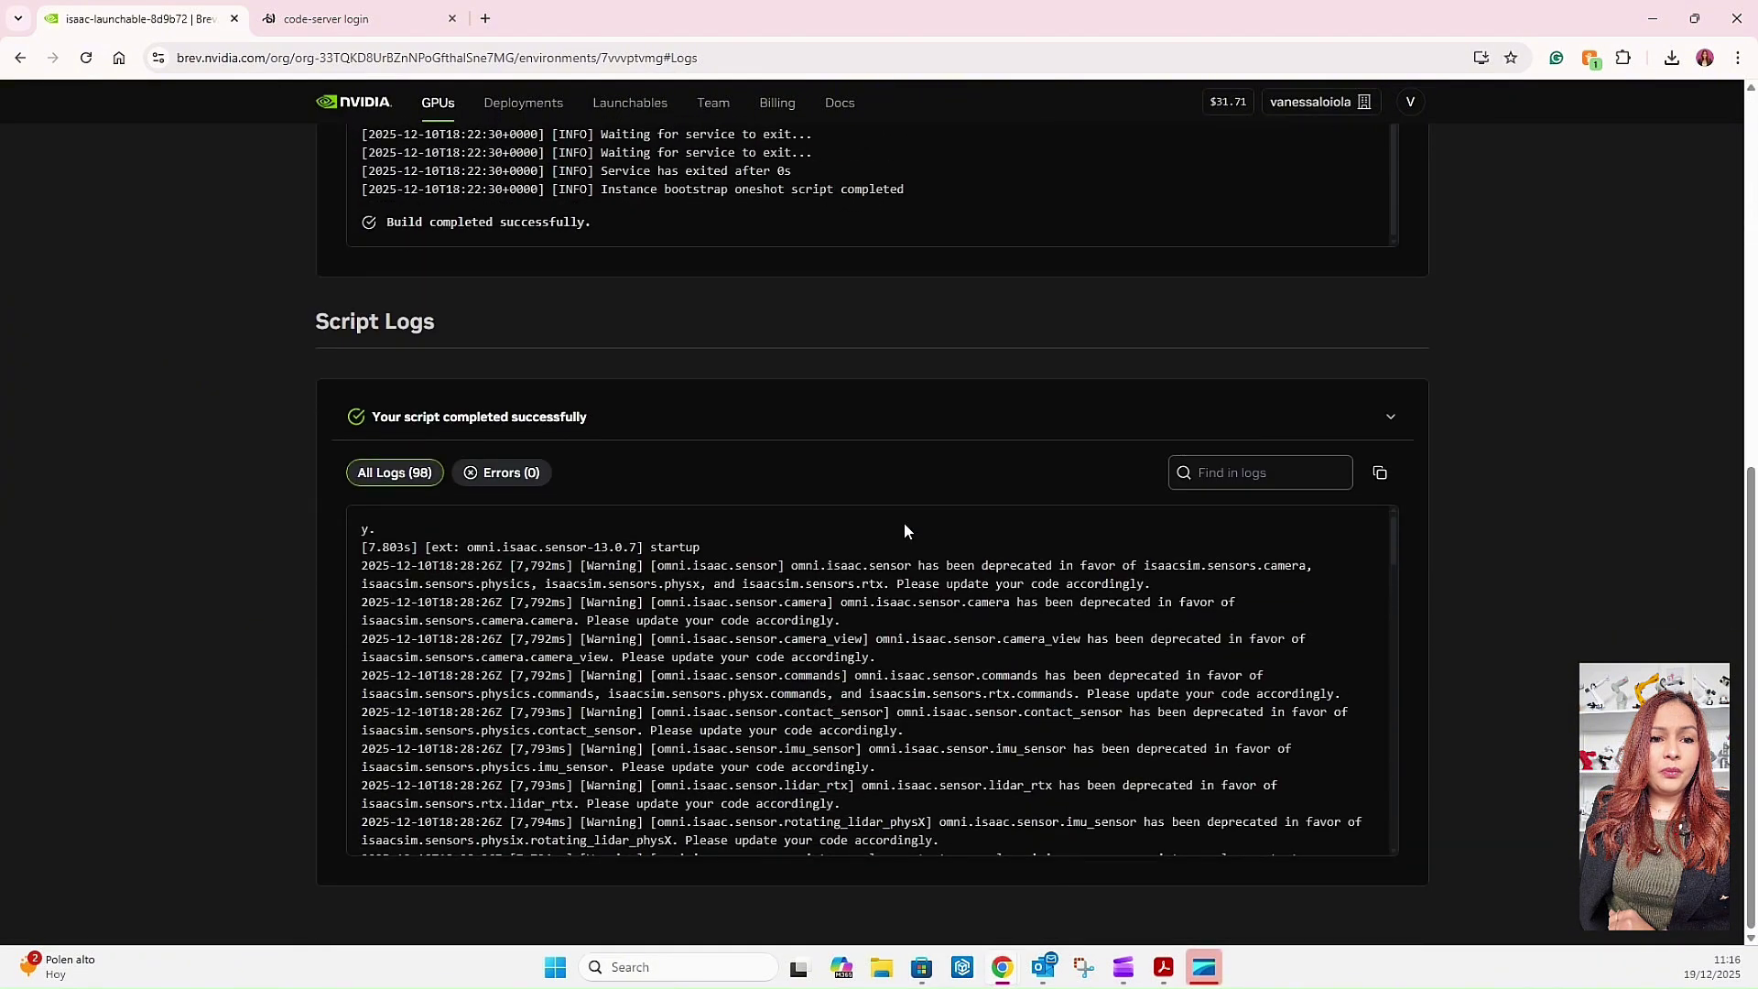
scroll(756, 523, down, 3)
scroll(757, 518, down, 3)
scroll(765, 549, down, 3)
scroll(772, 574, down, 3)
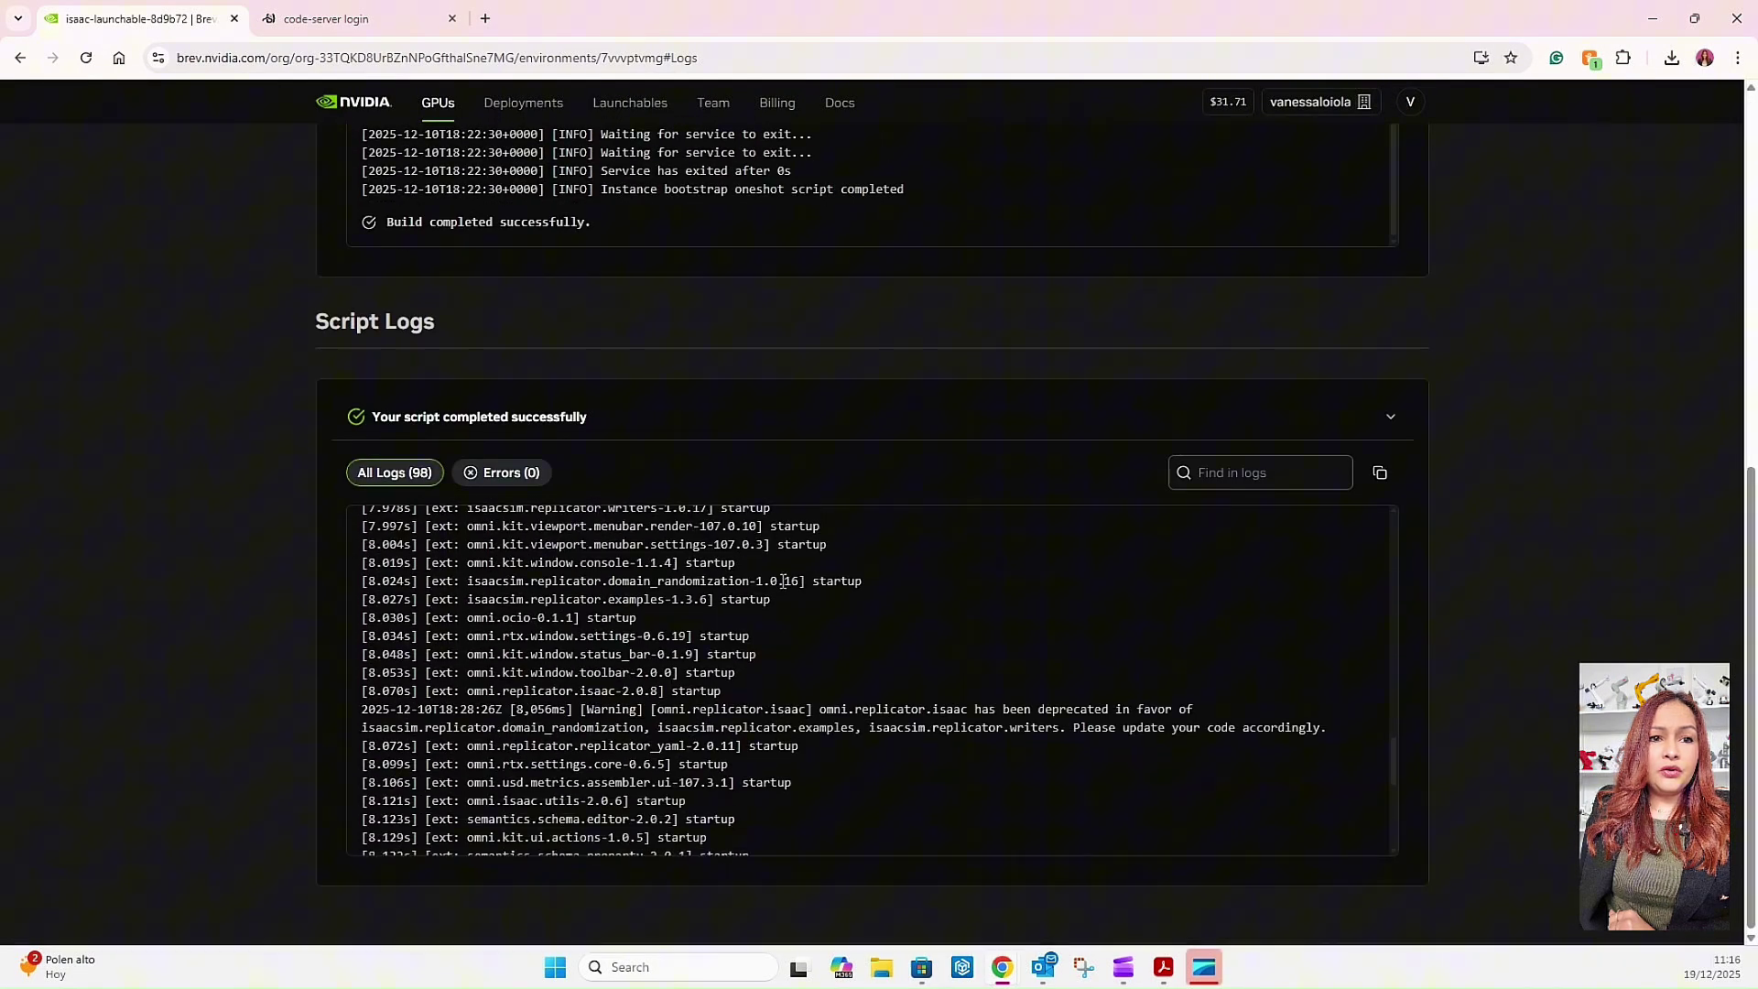
scroll(778, 591, down, 3)
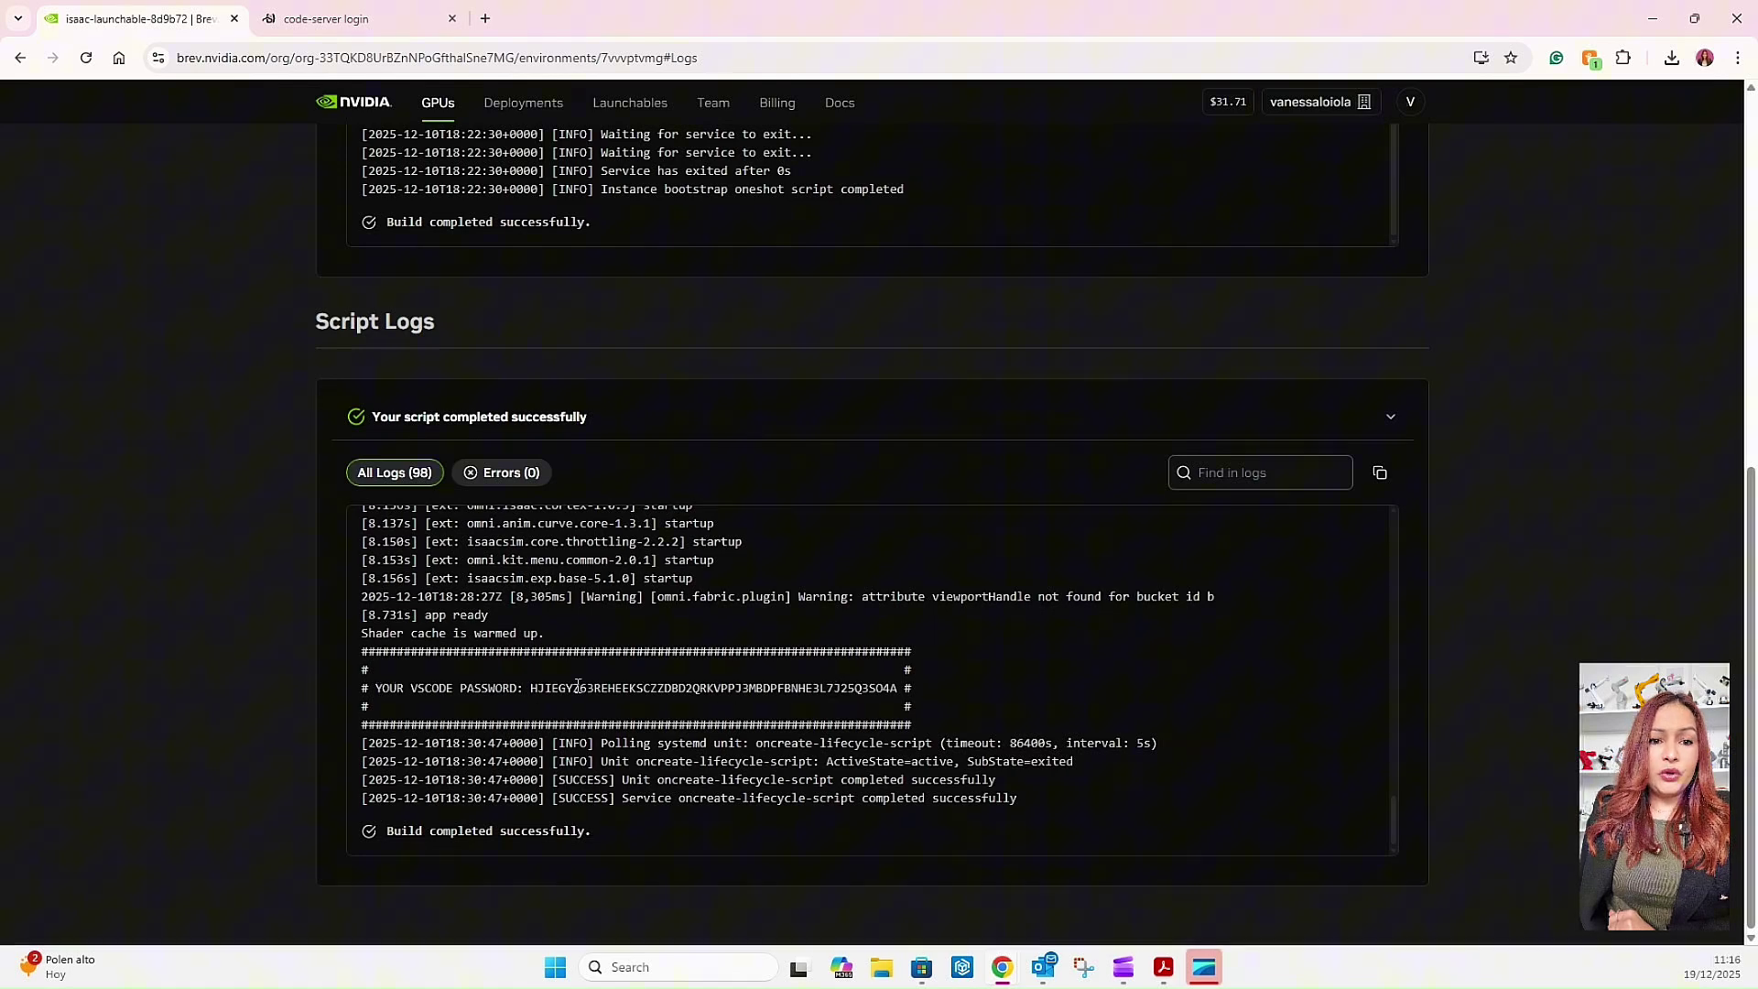
- Copy the VSCode password and paste it into the code-server password field
drag(528, 687, 898, 687)
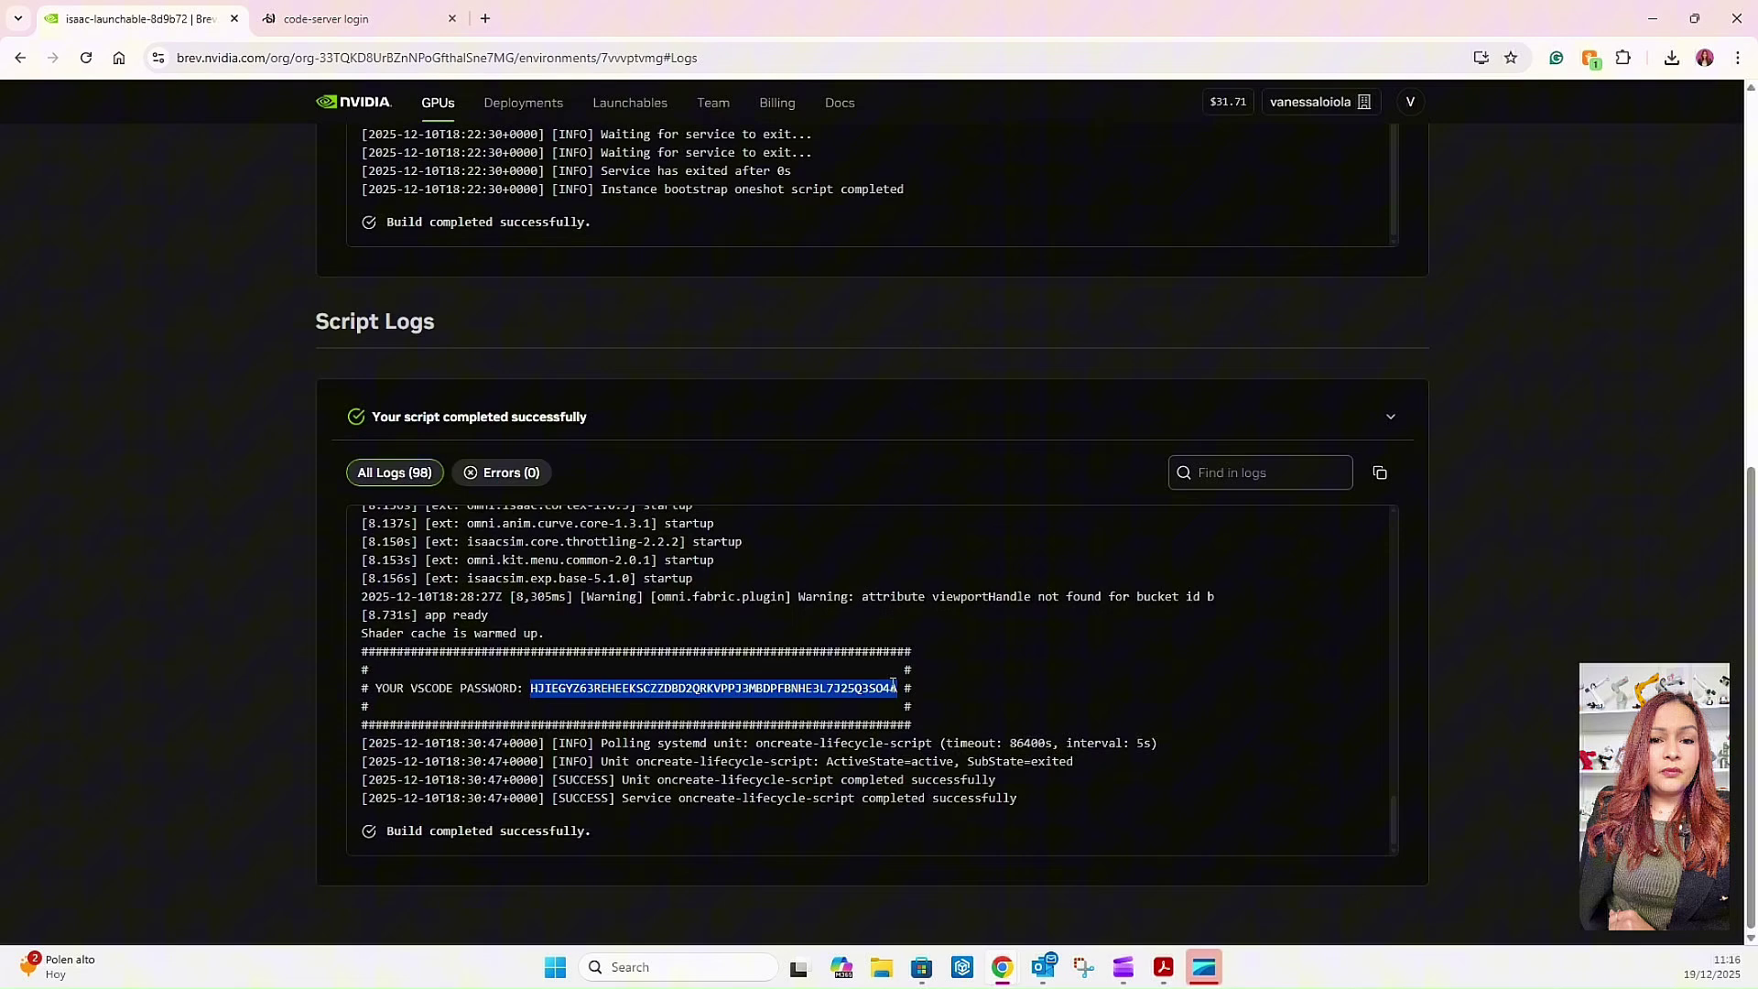
click(426, 9)
key(ctrl+v)
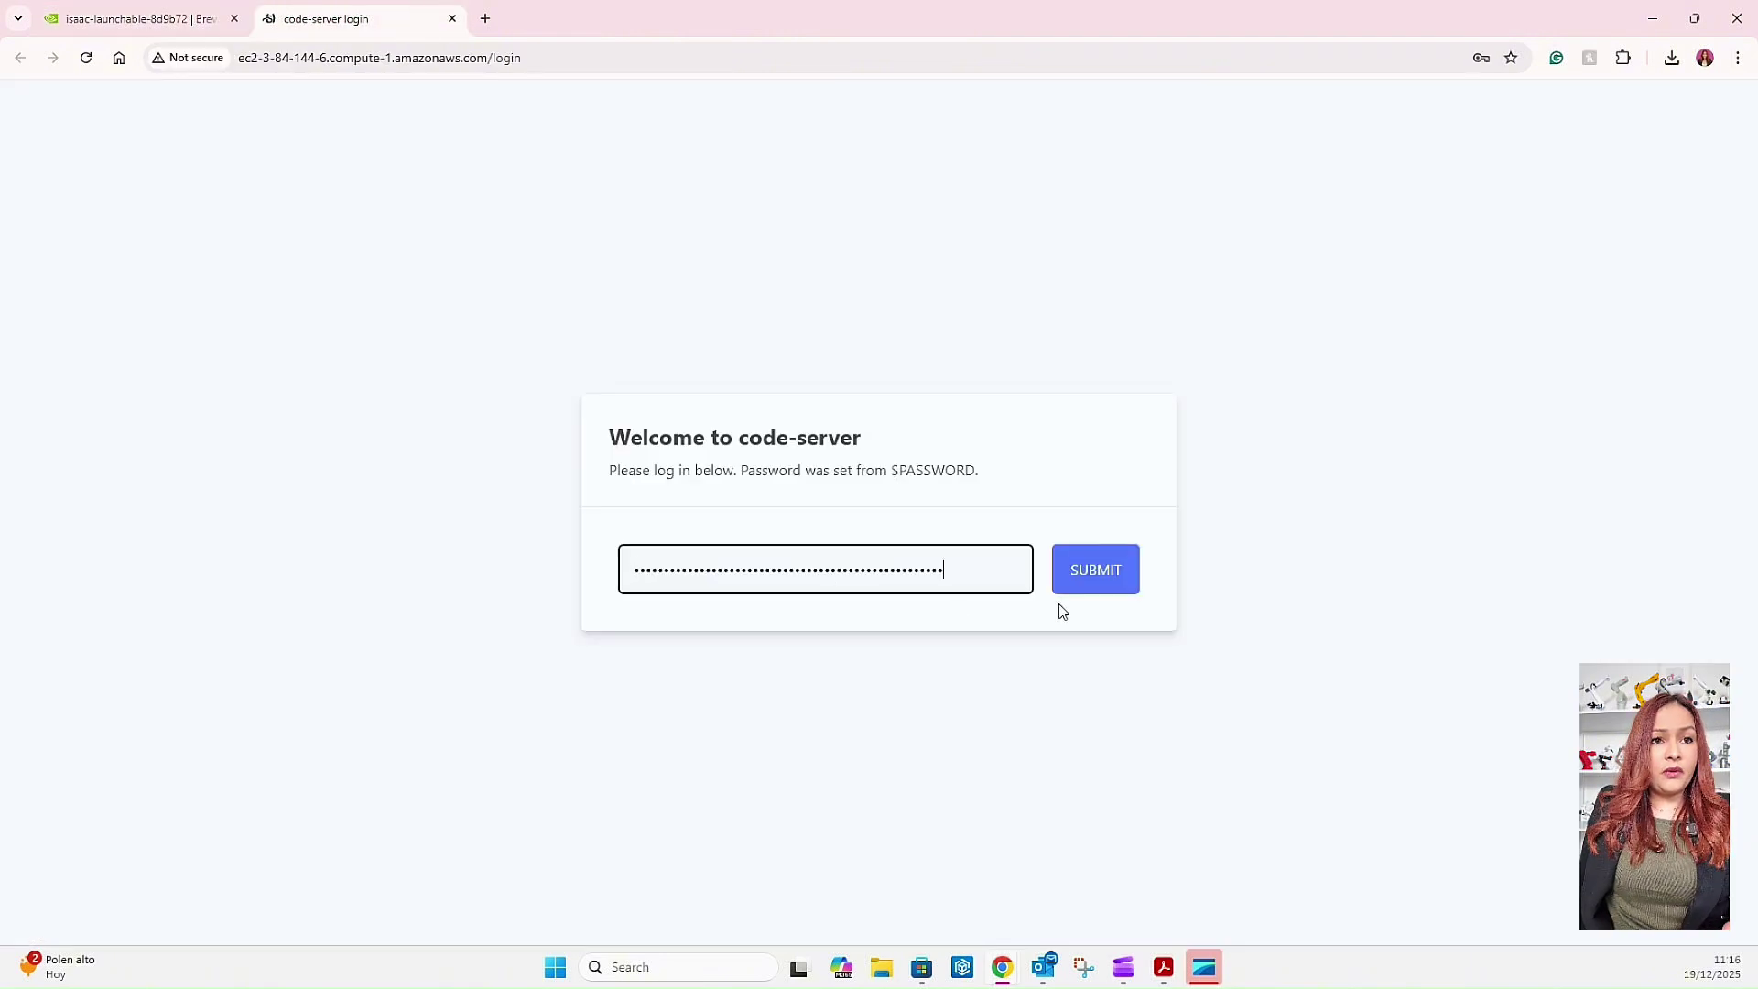
- Log in to code-server, decline saving the password, and trust the workspace and its parent folder
click(1078, 591)
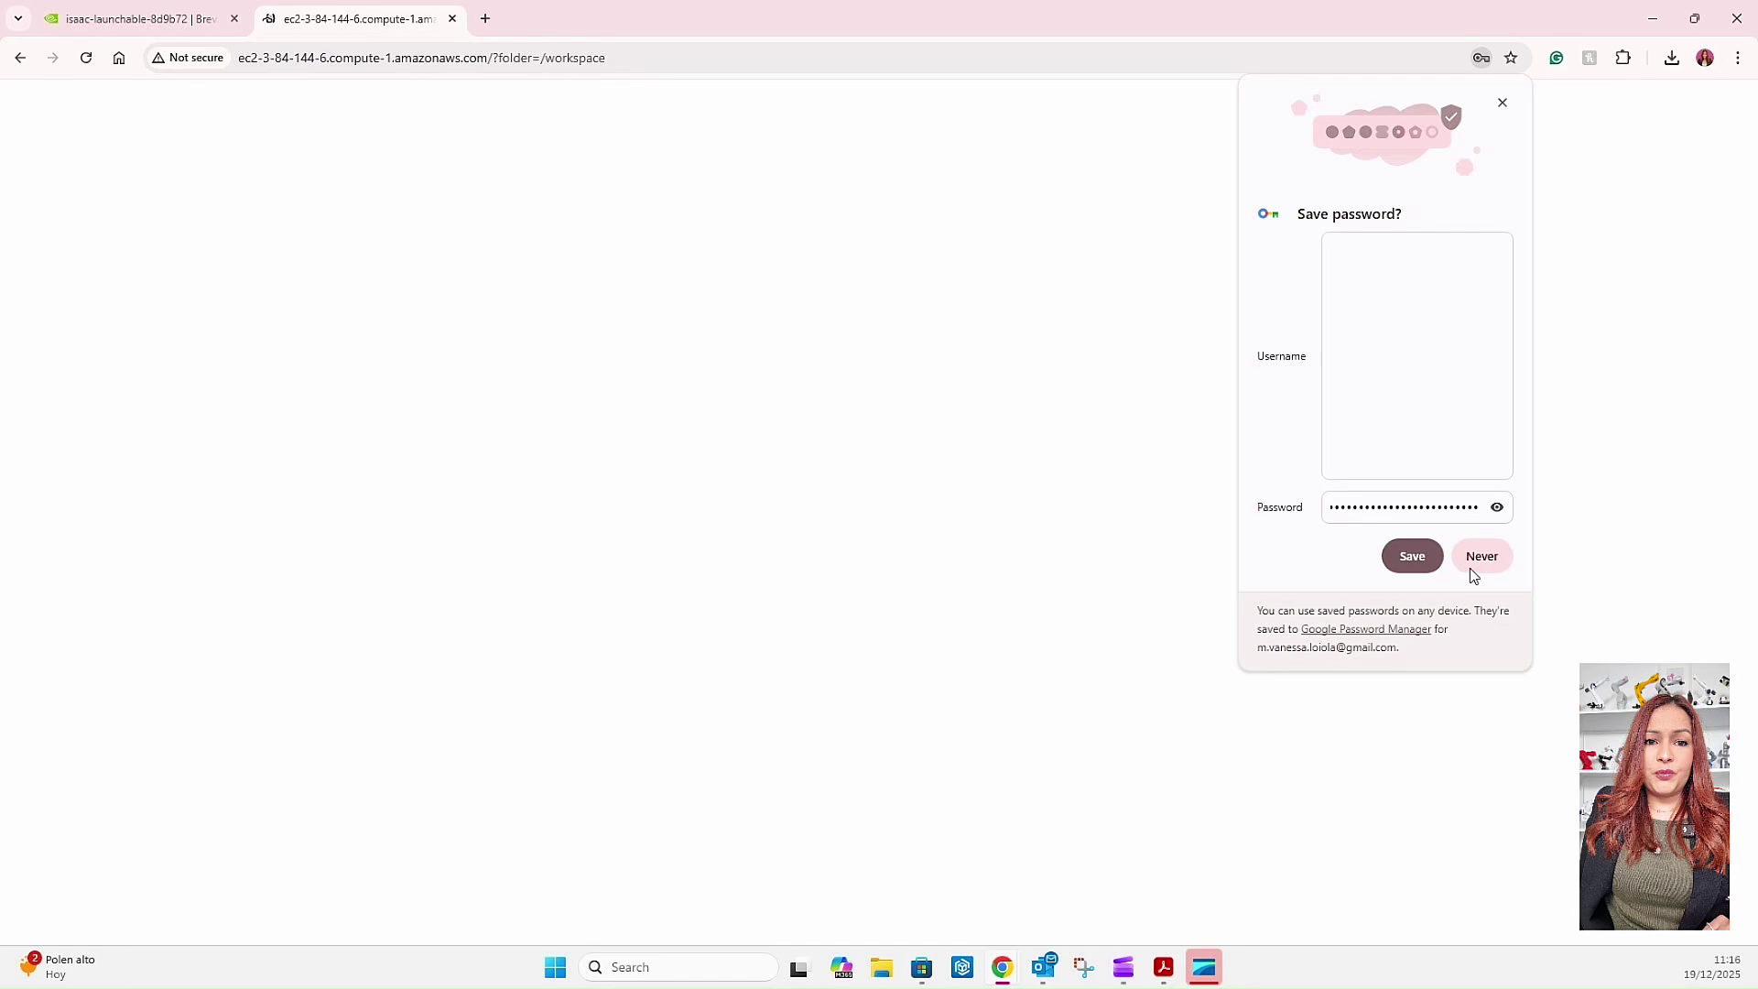
click(1504, 105)
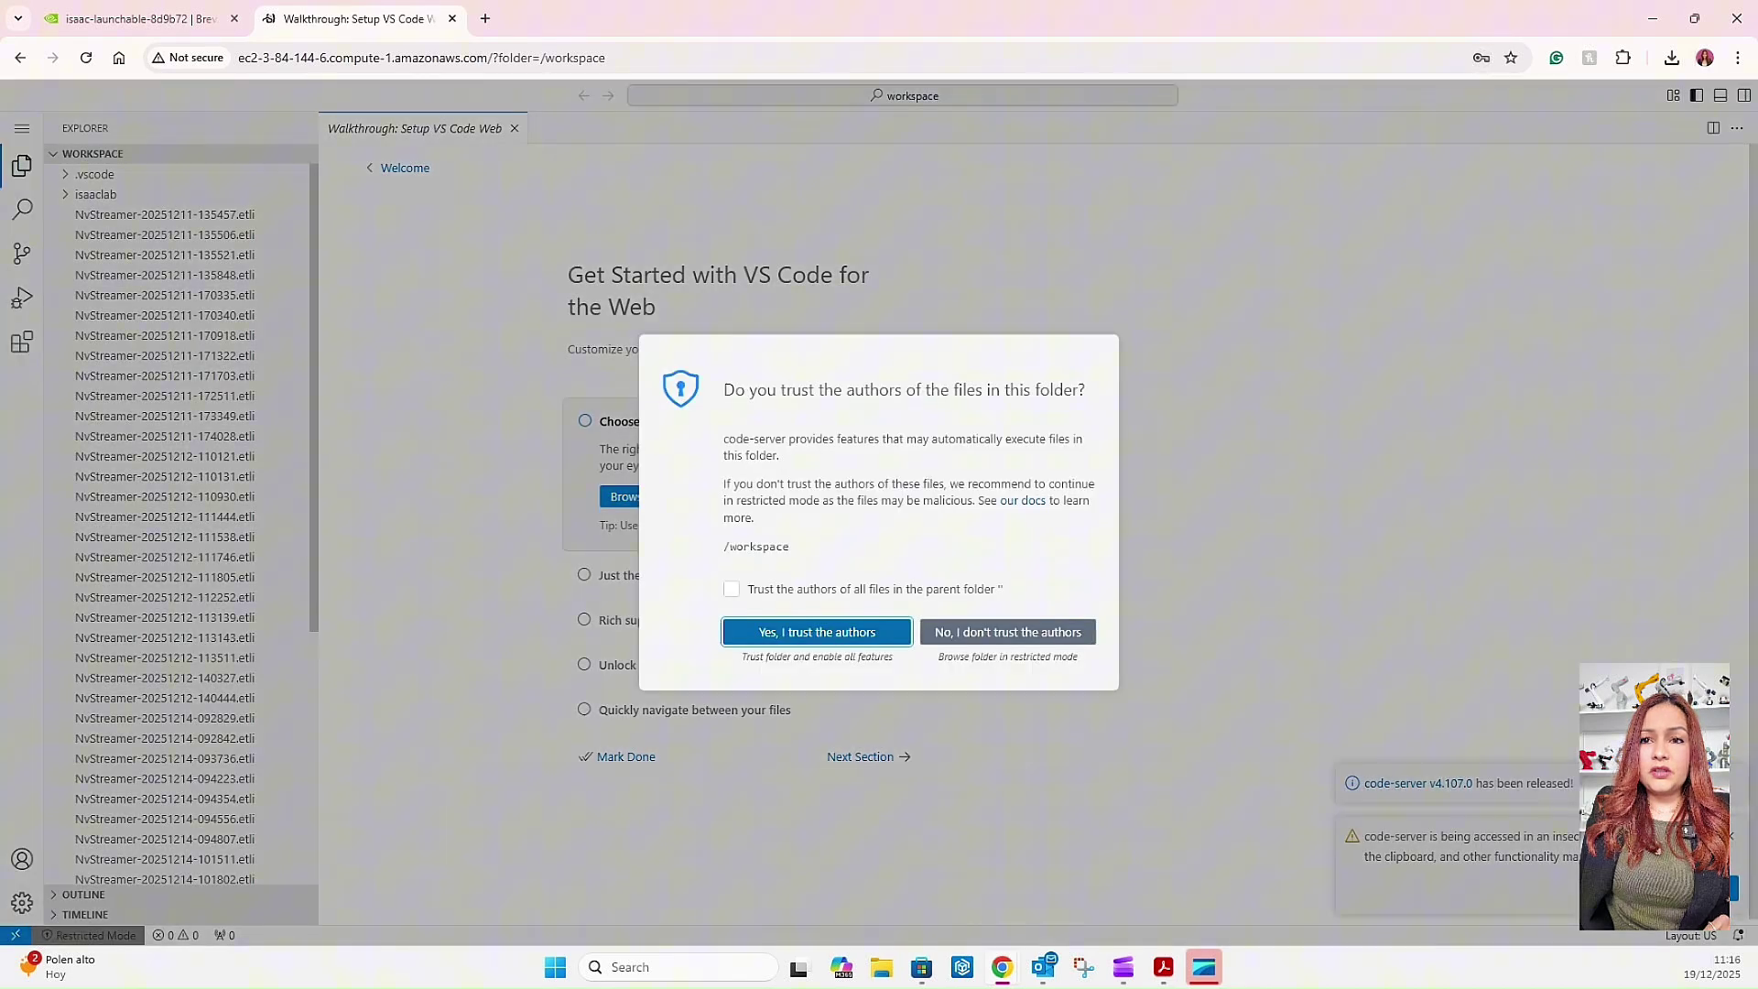
click(732, 590)
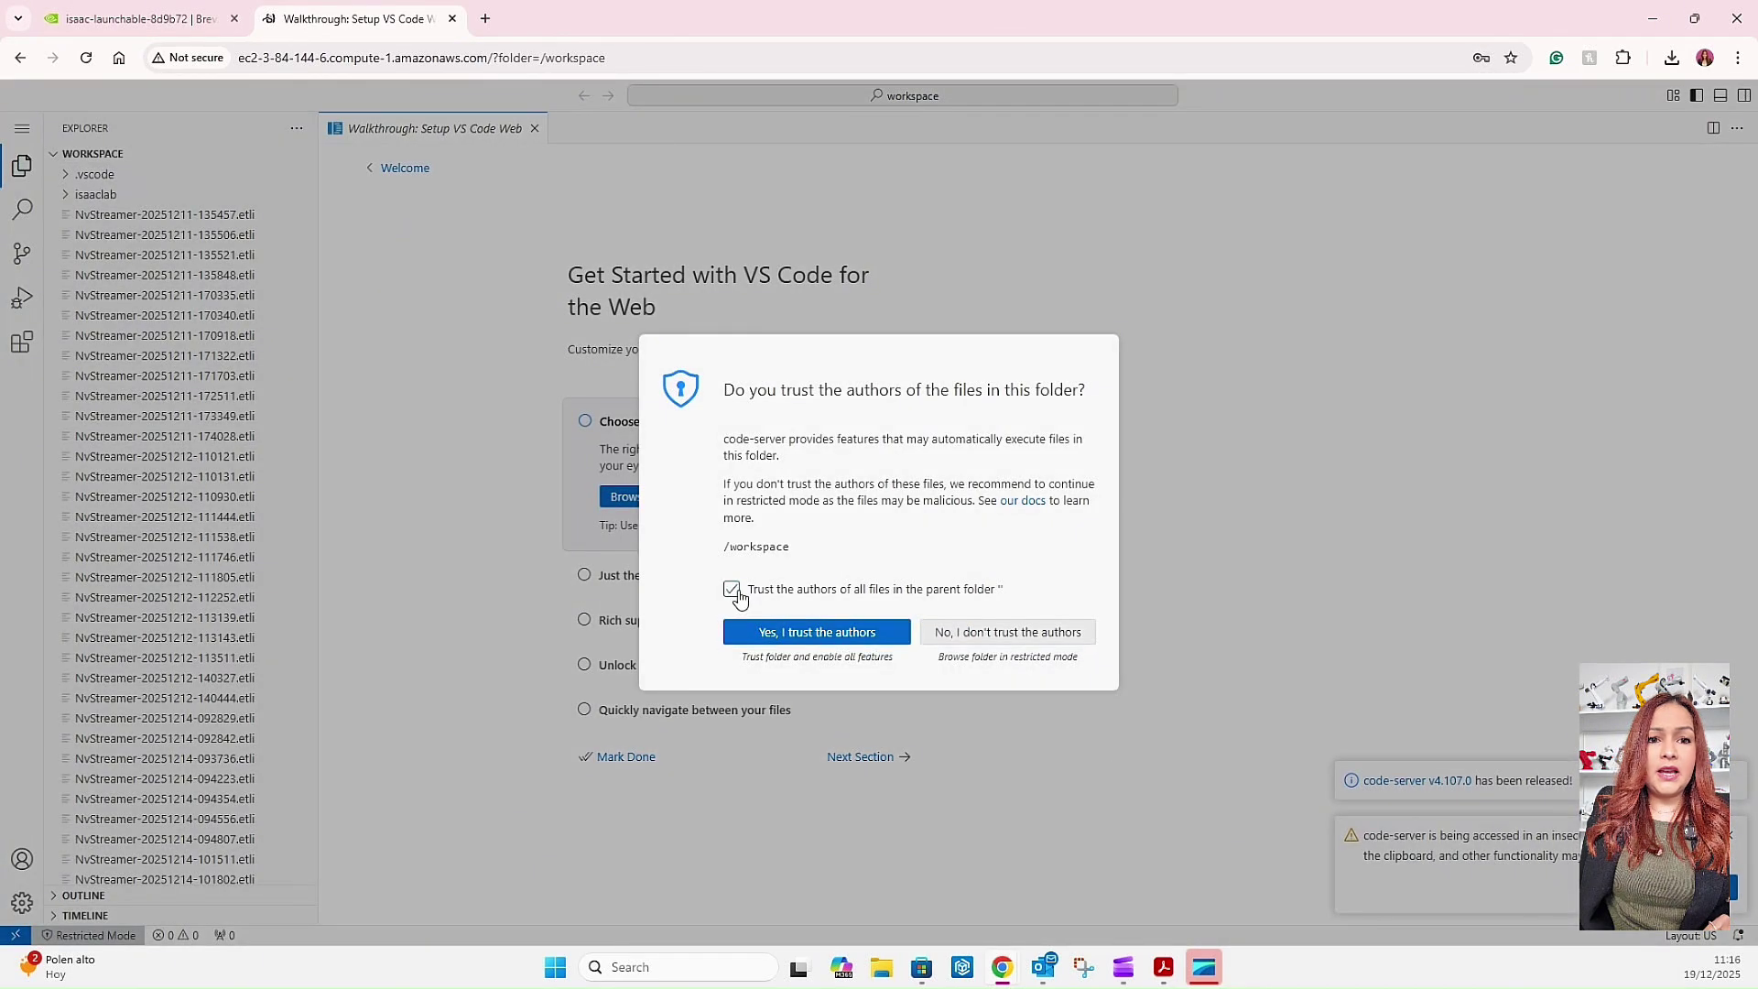
click(776, 641)
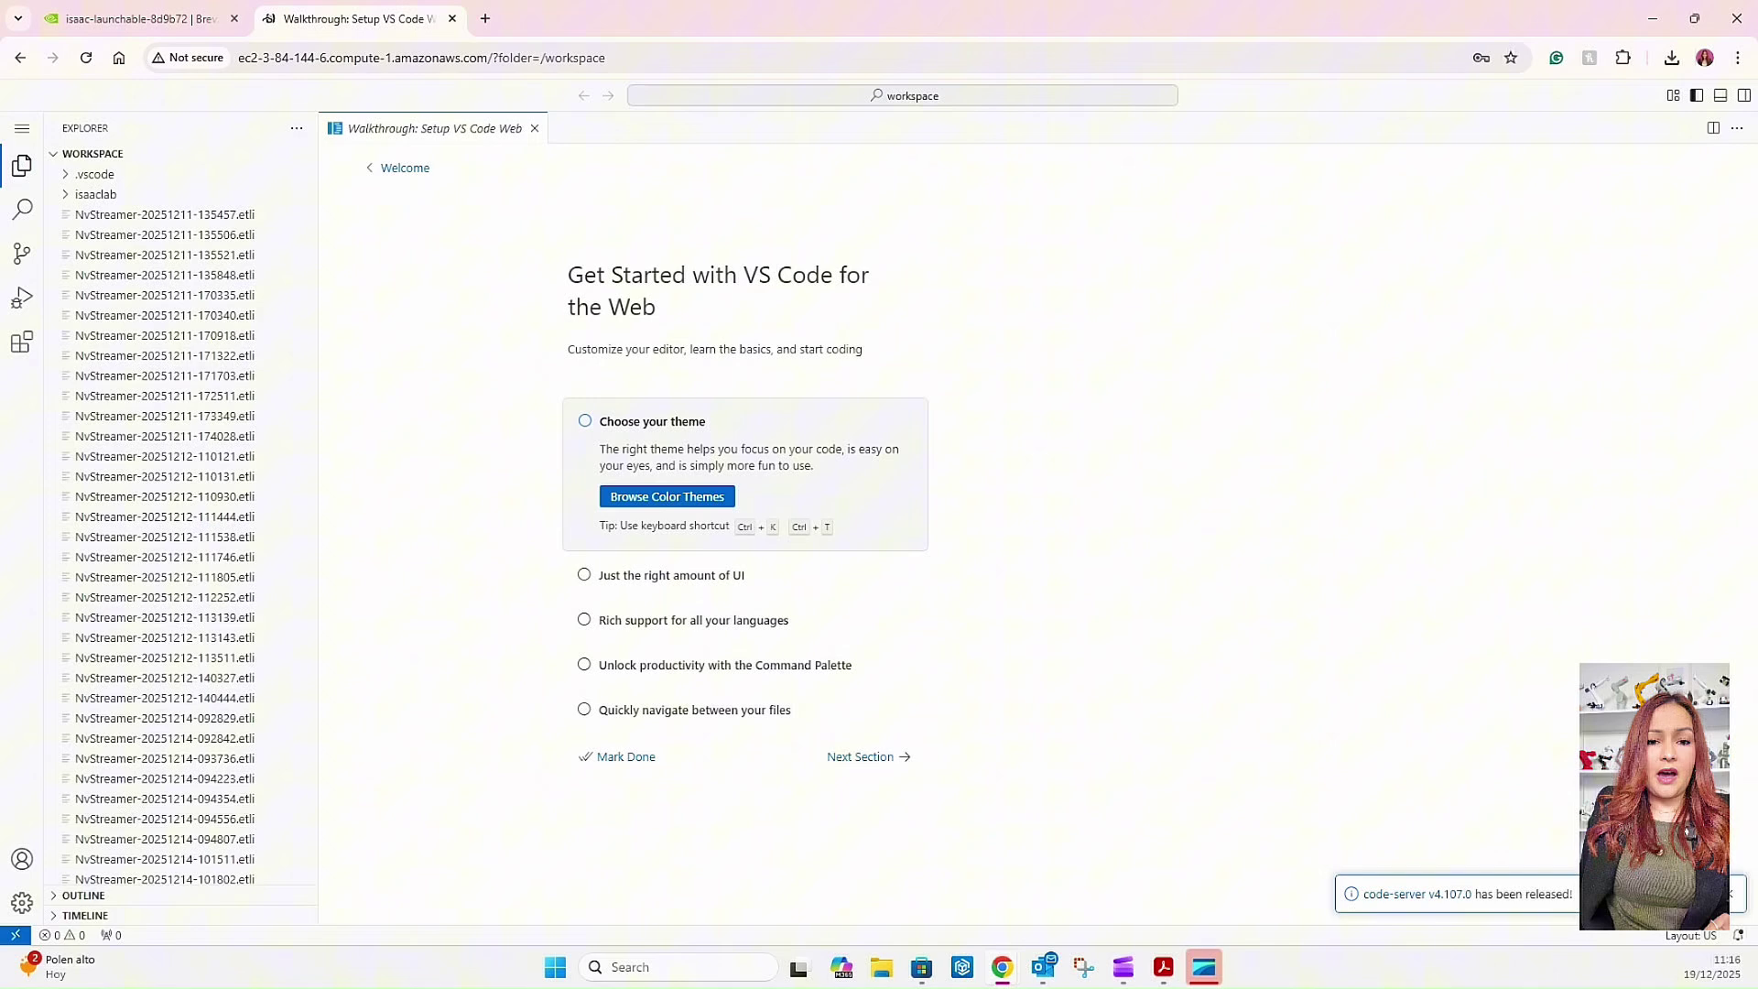
- Open a new enlarged terminal and run the pasted Isaac Sim launch command
click(23, 129)
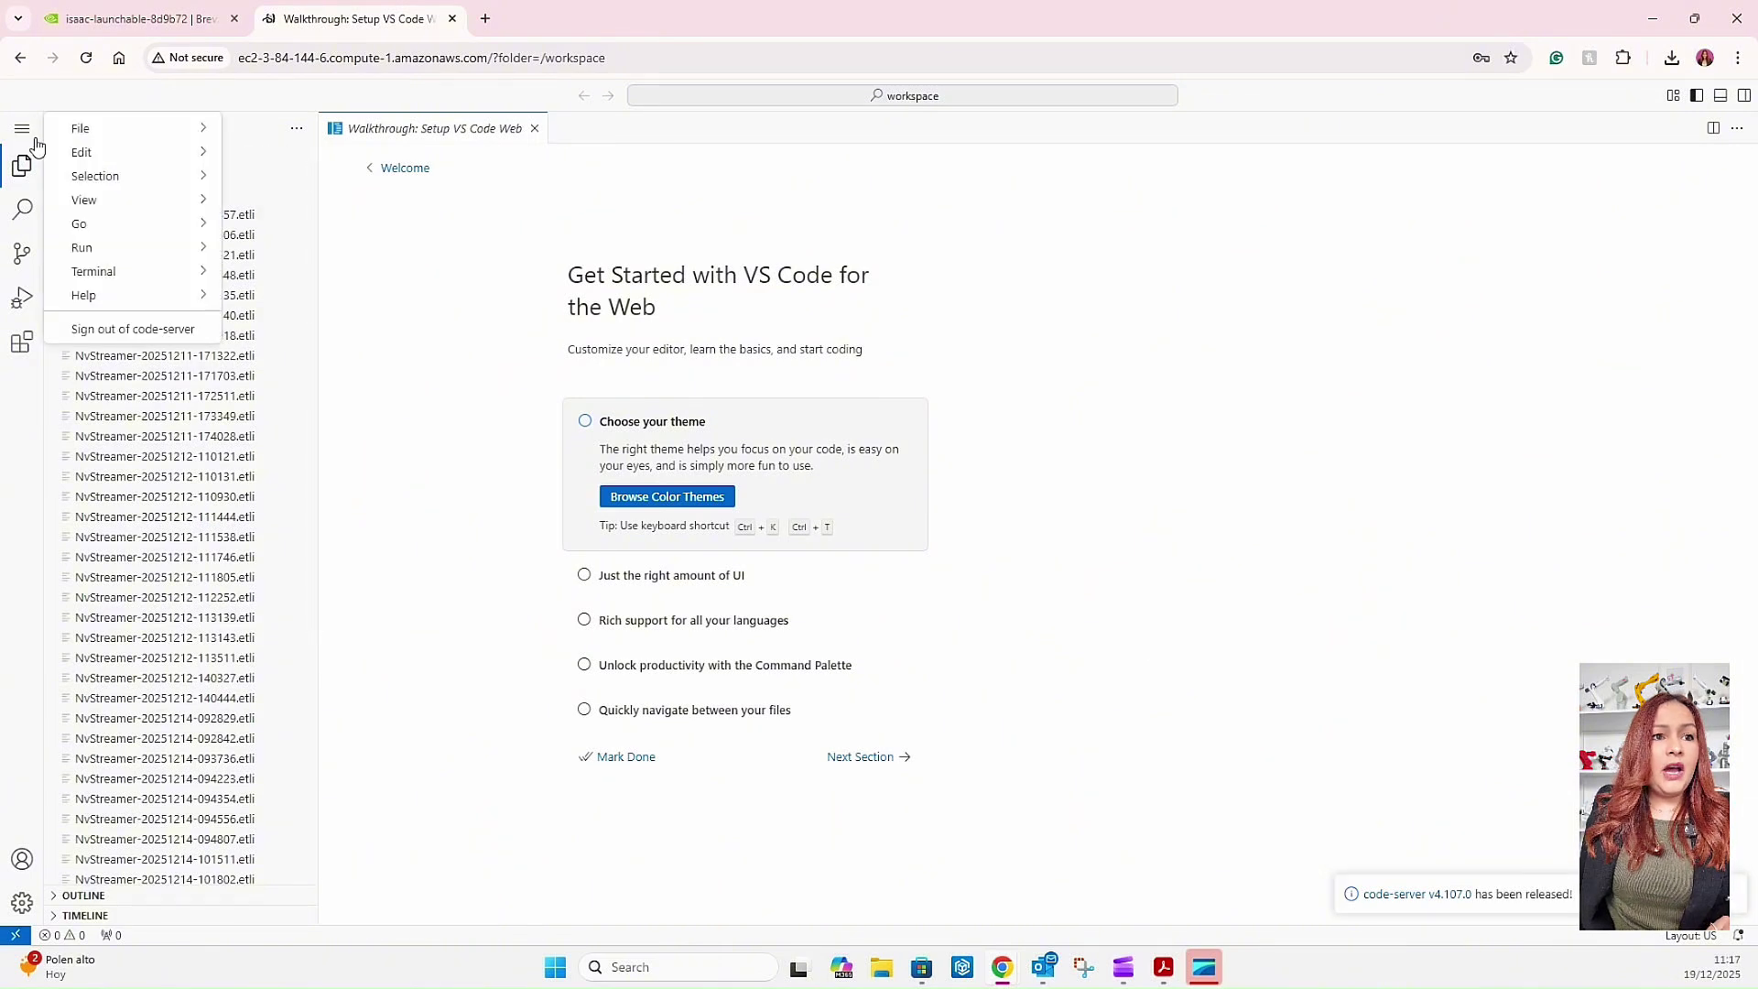
click(270, 271)
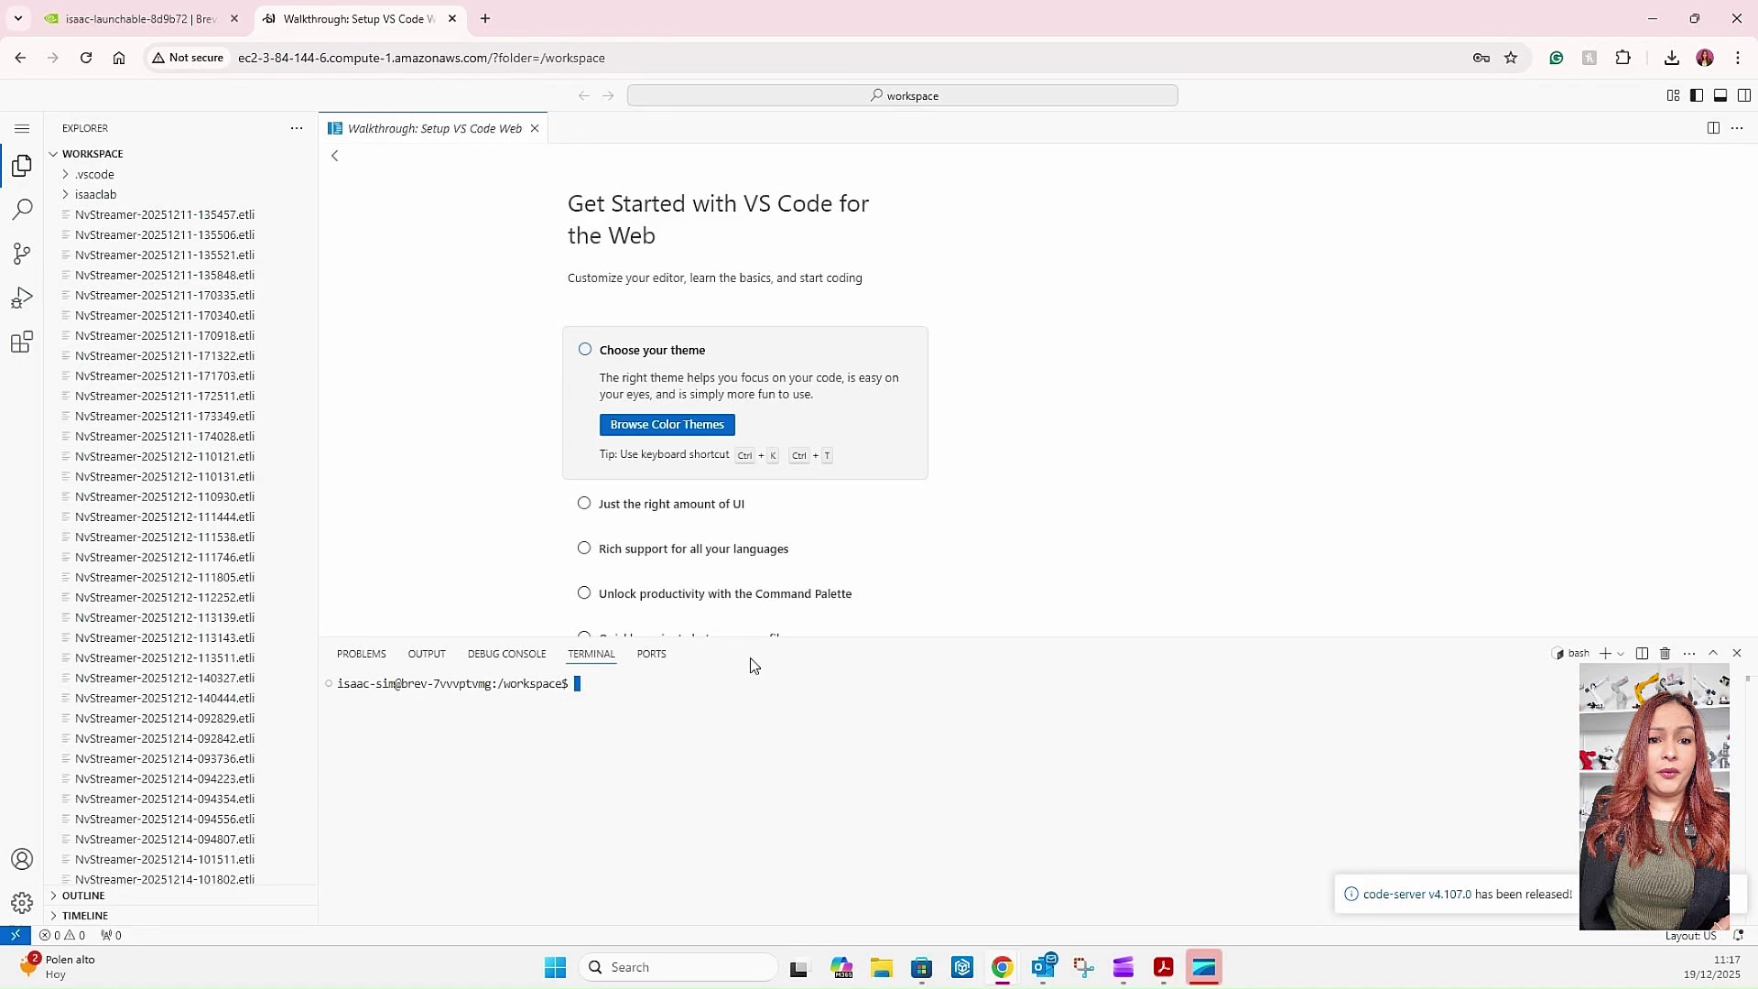
drag(758, 638, 766, 295)
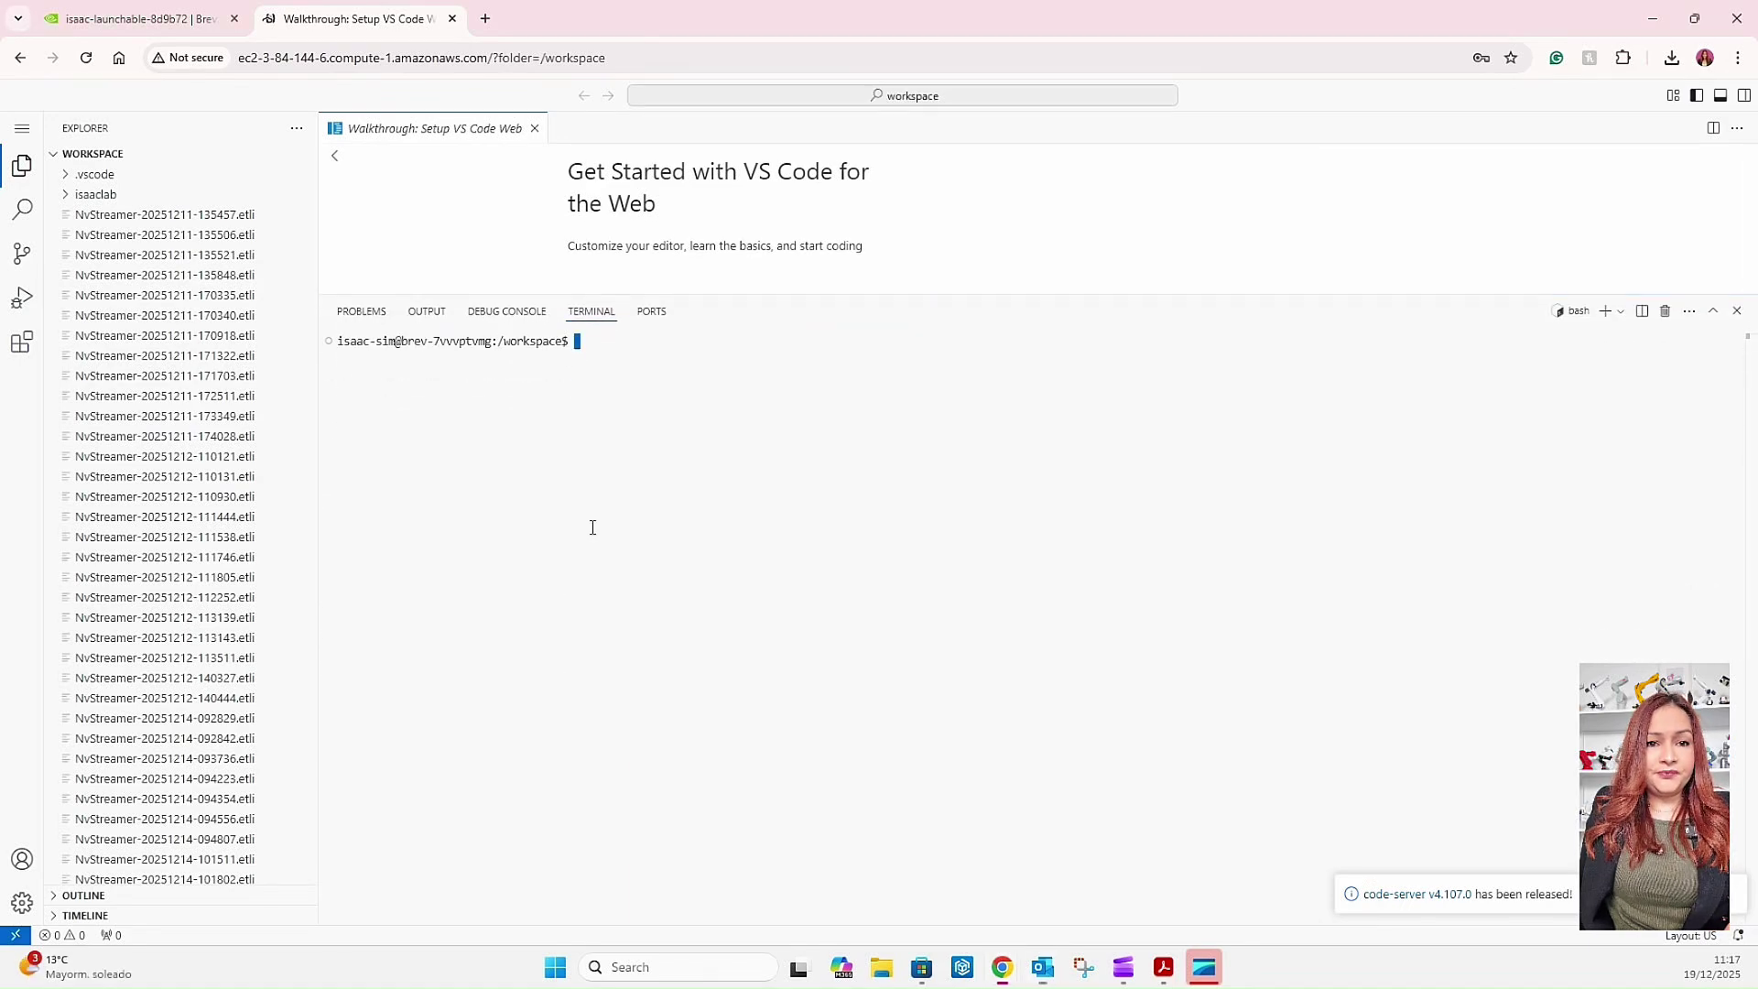
text(/workspace/isaaclab/_isaac_sim/isaac-sim.sh --no-window --enable omni.kit.livestream.webrtc)
key(Return)
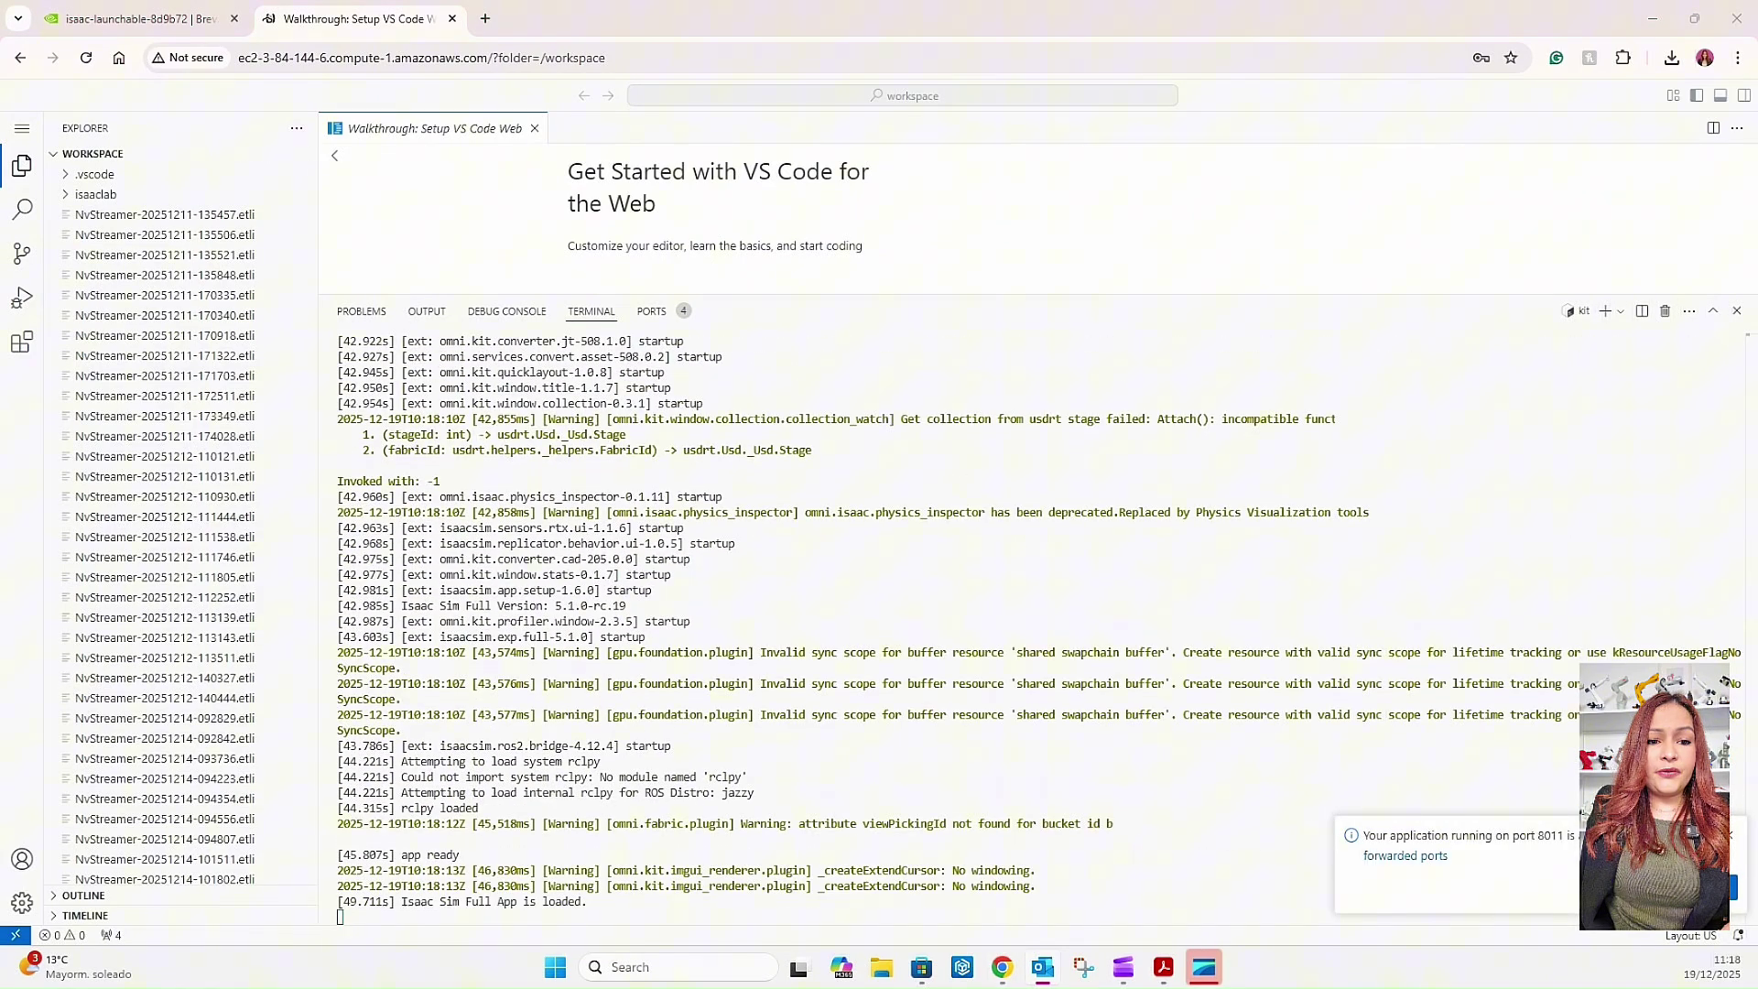
- Load the instance URL in a new tab with '?folder=/workspace' replaced by 'viewer'
click(465, 55)
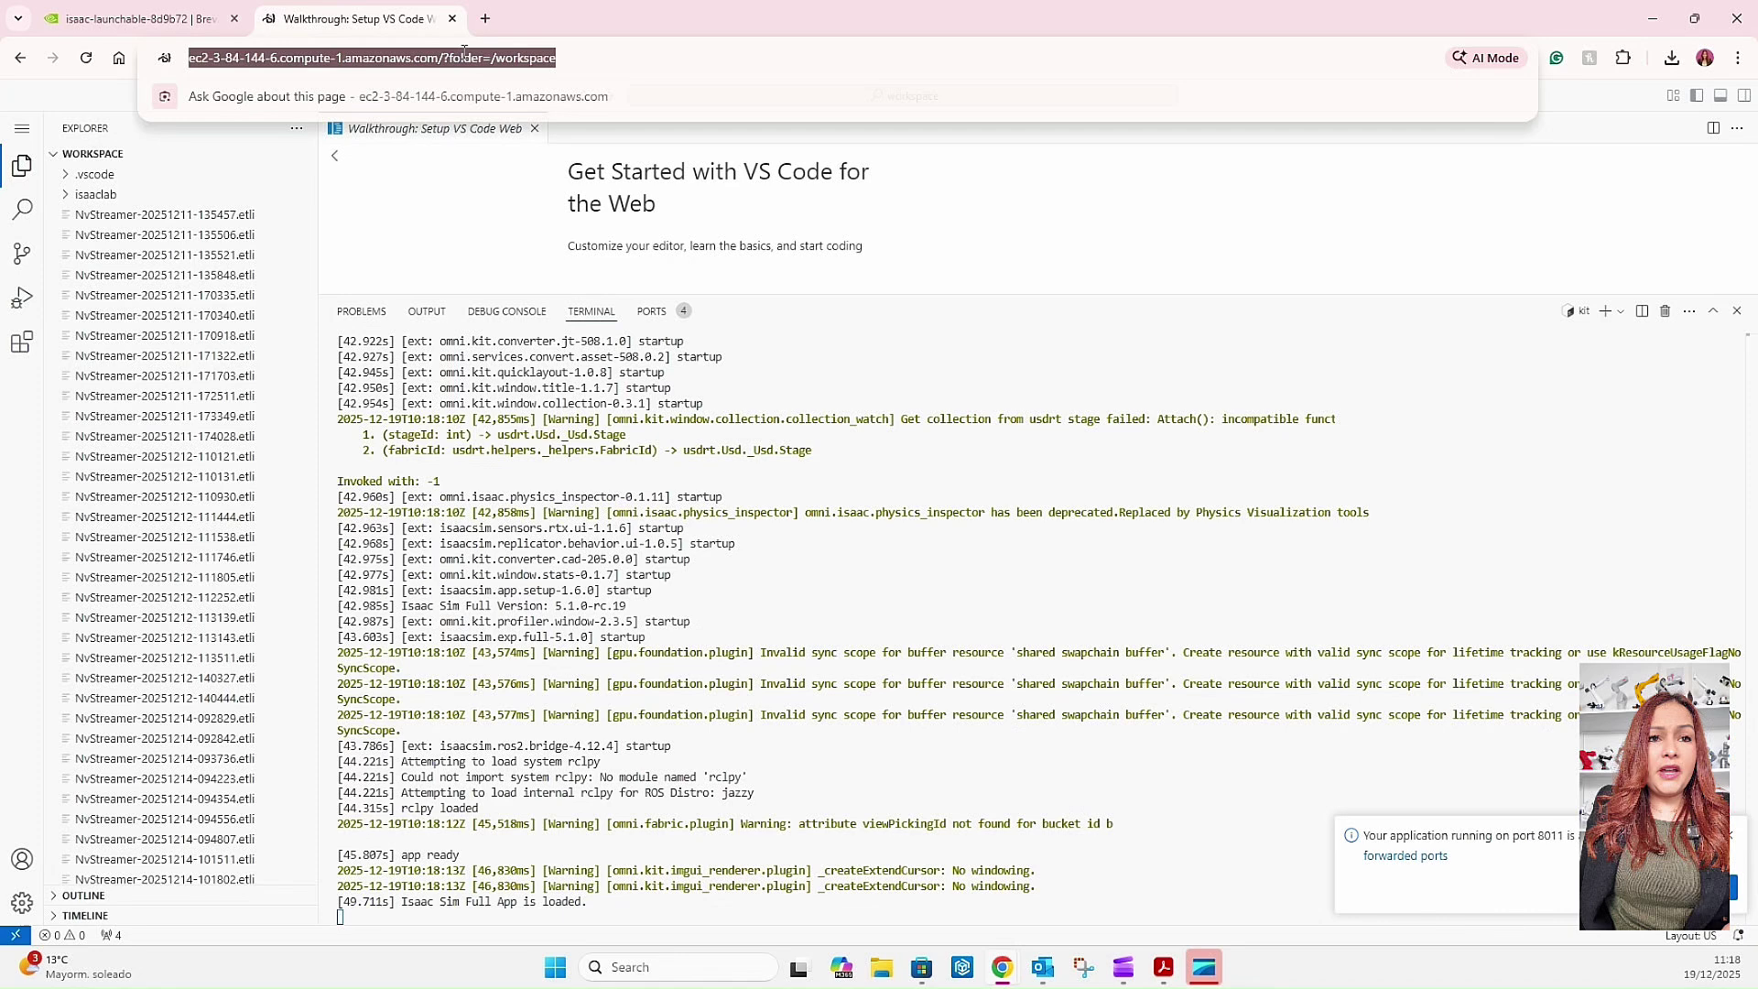
click(484, 20)
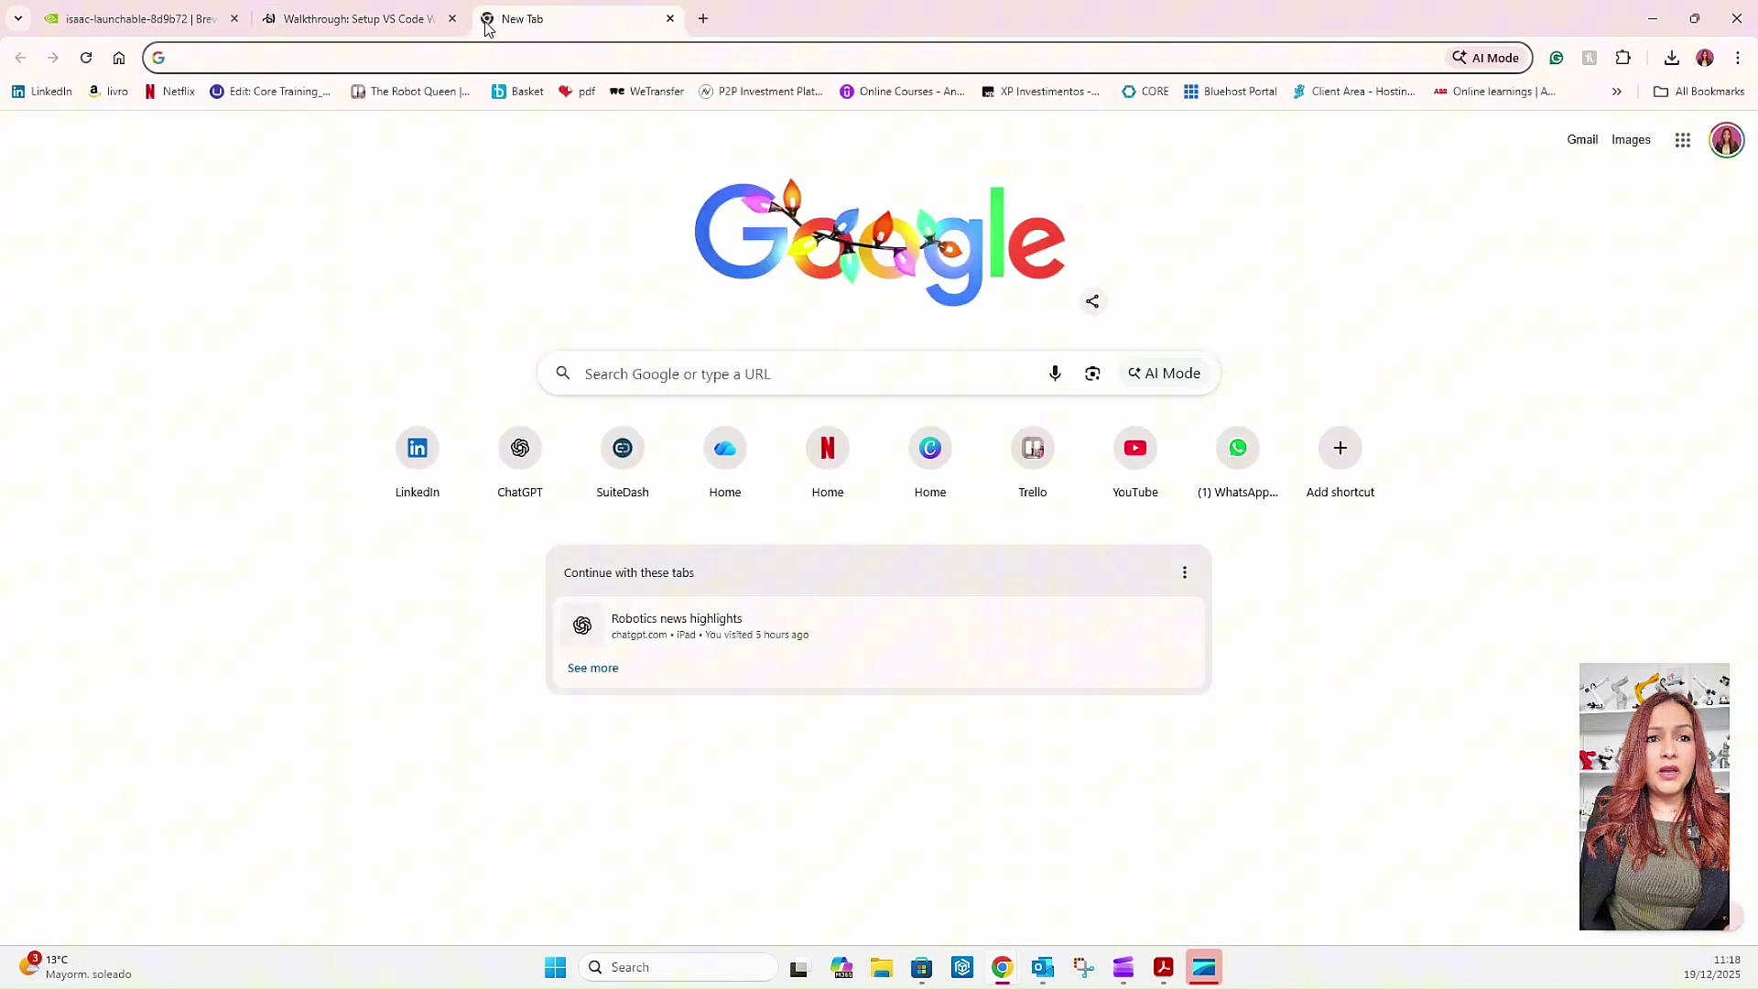
text(http://ec2-3-84-144-6.compute-1.amazonaws.com/?folder=/workspace)
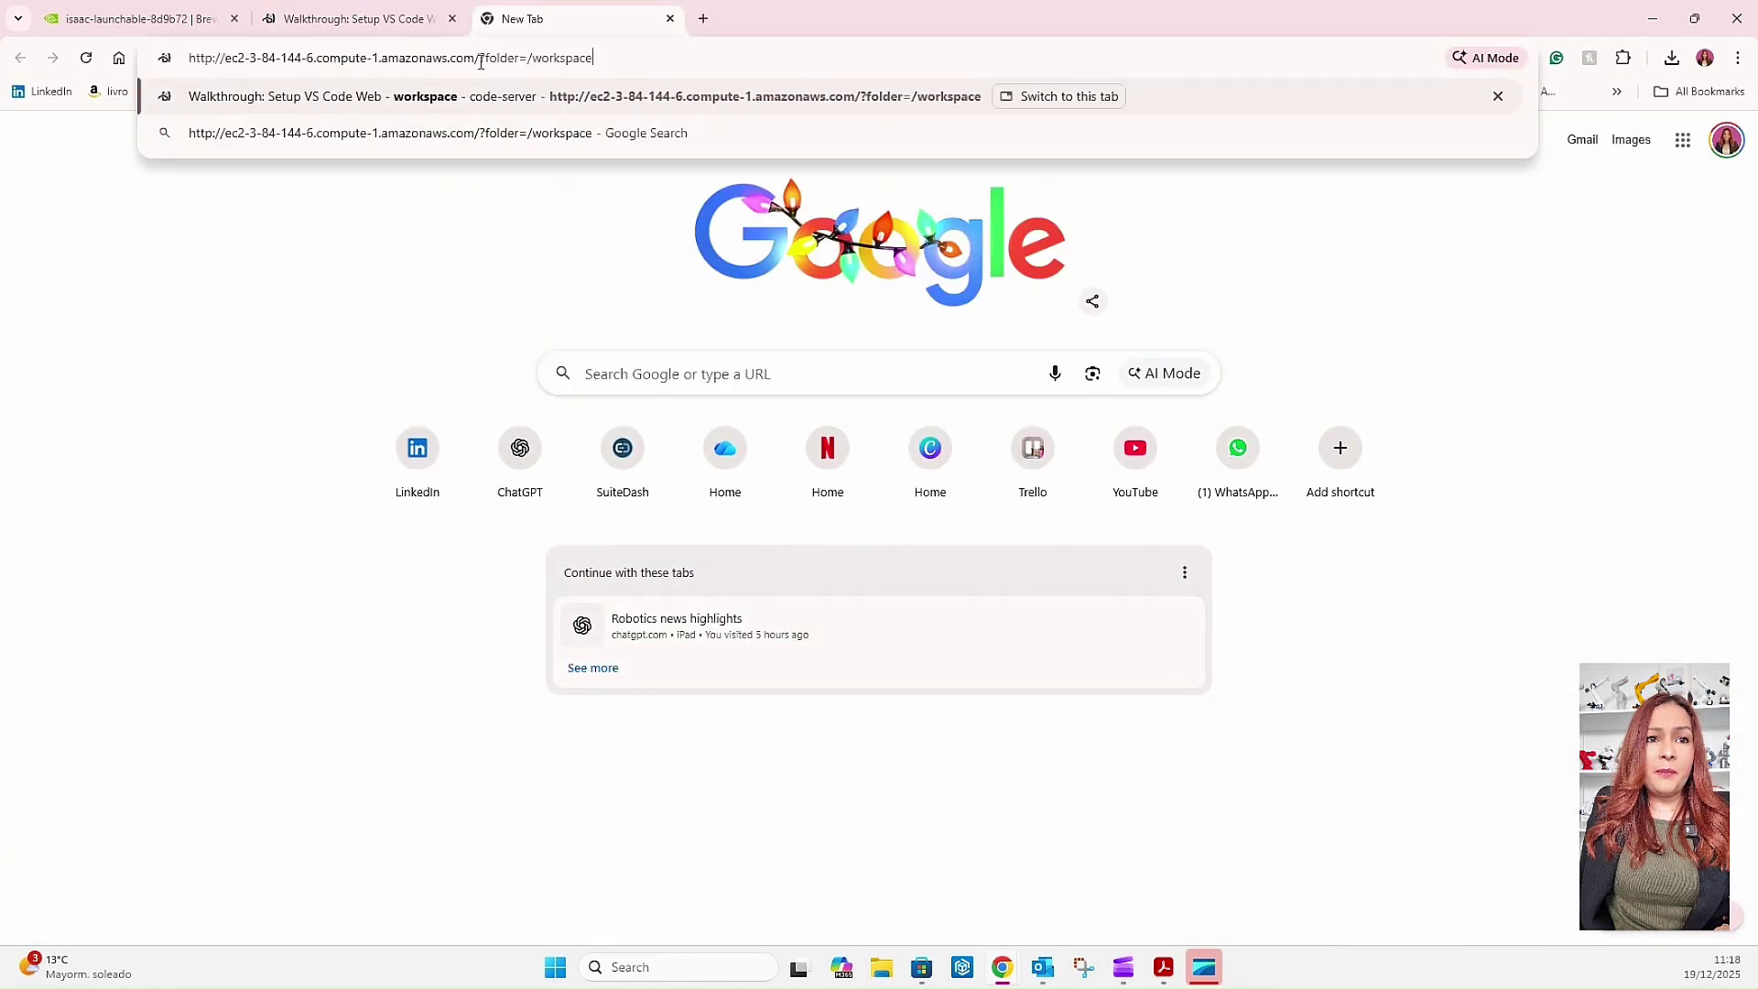
drag(481, 60, 618, 59)
key(BackSpace)
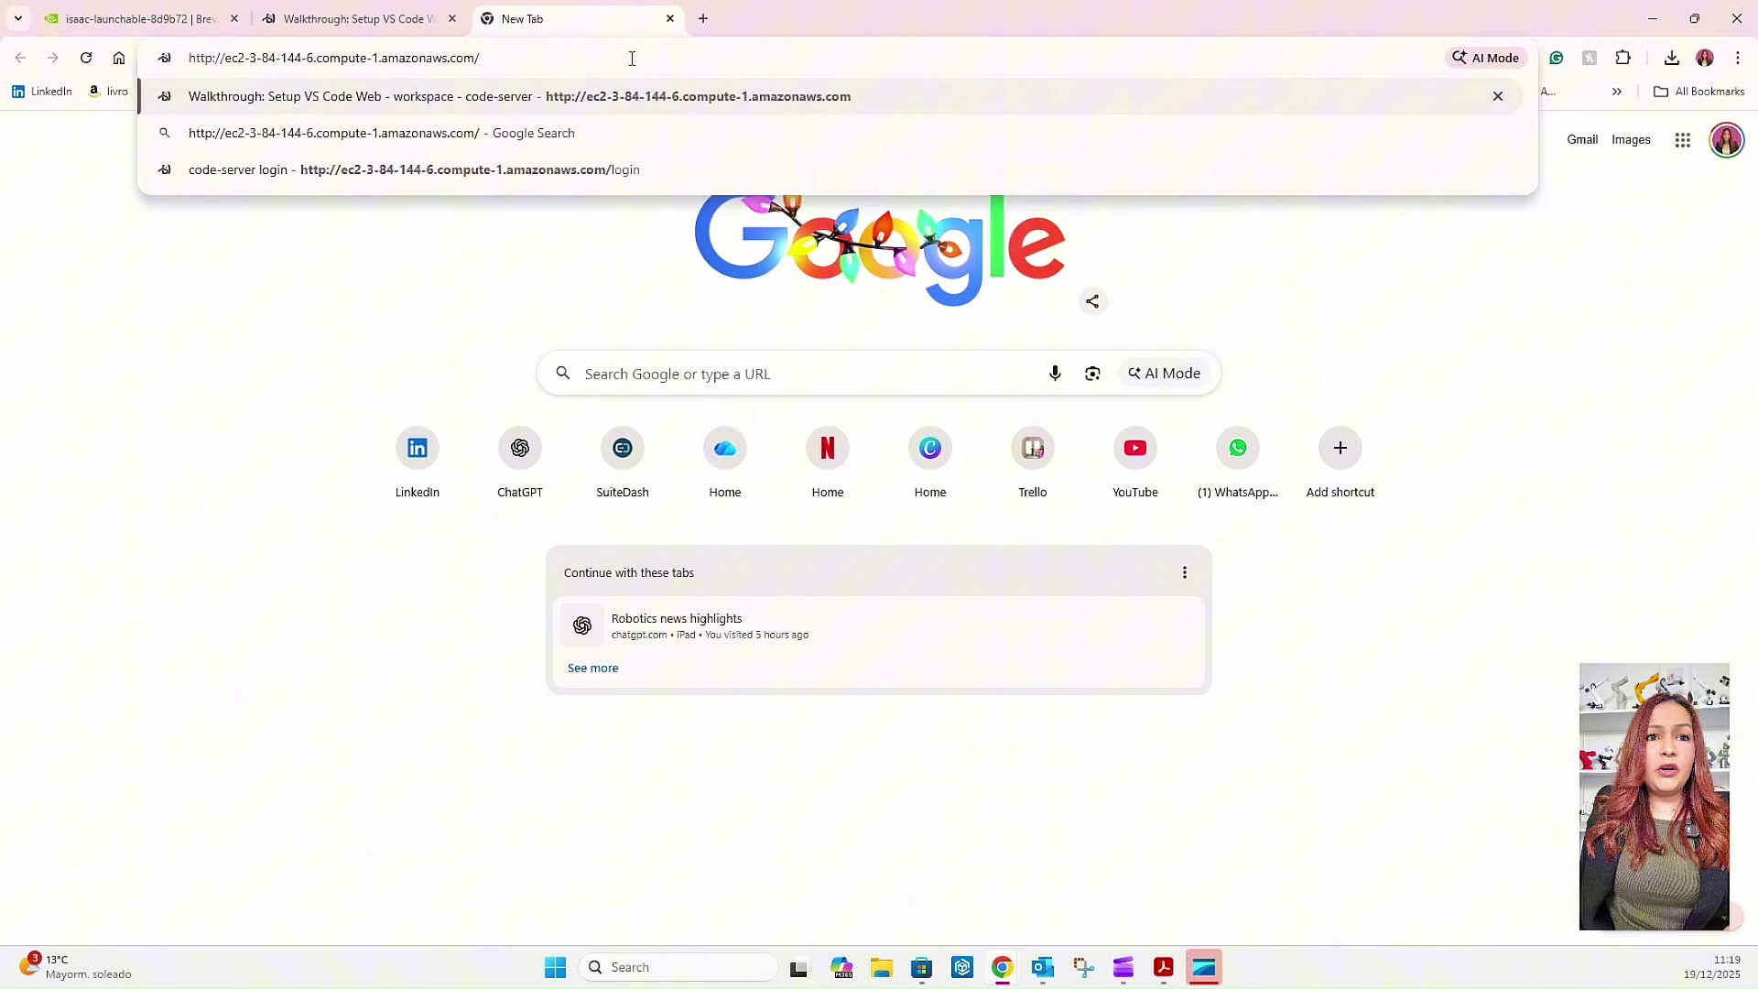
text(viewer)
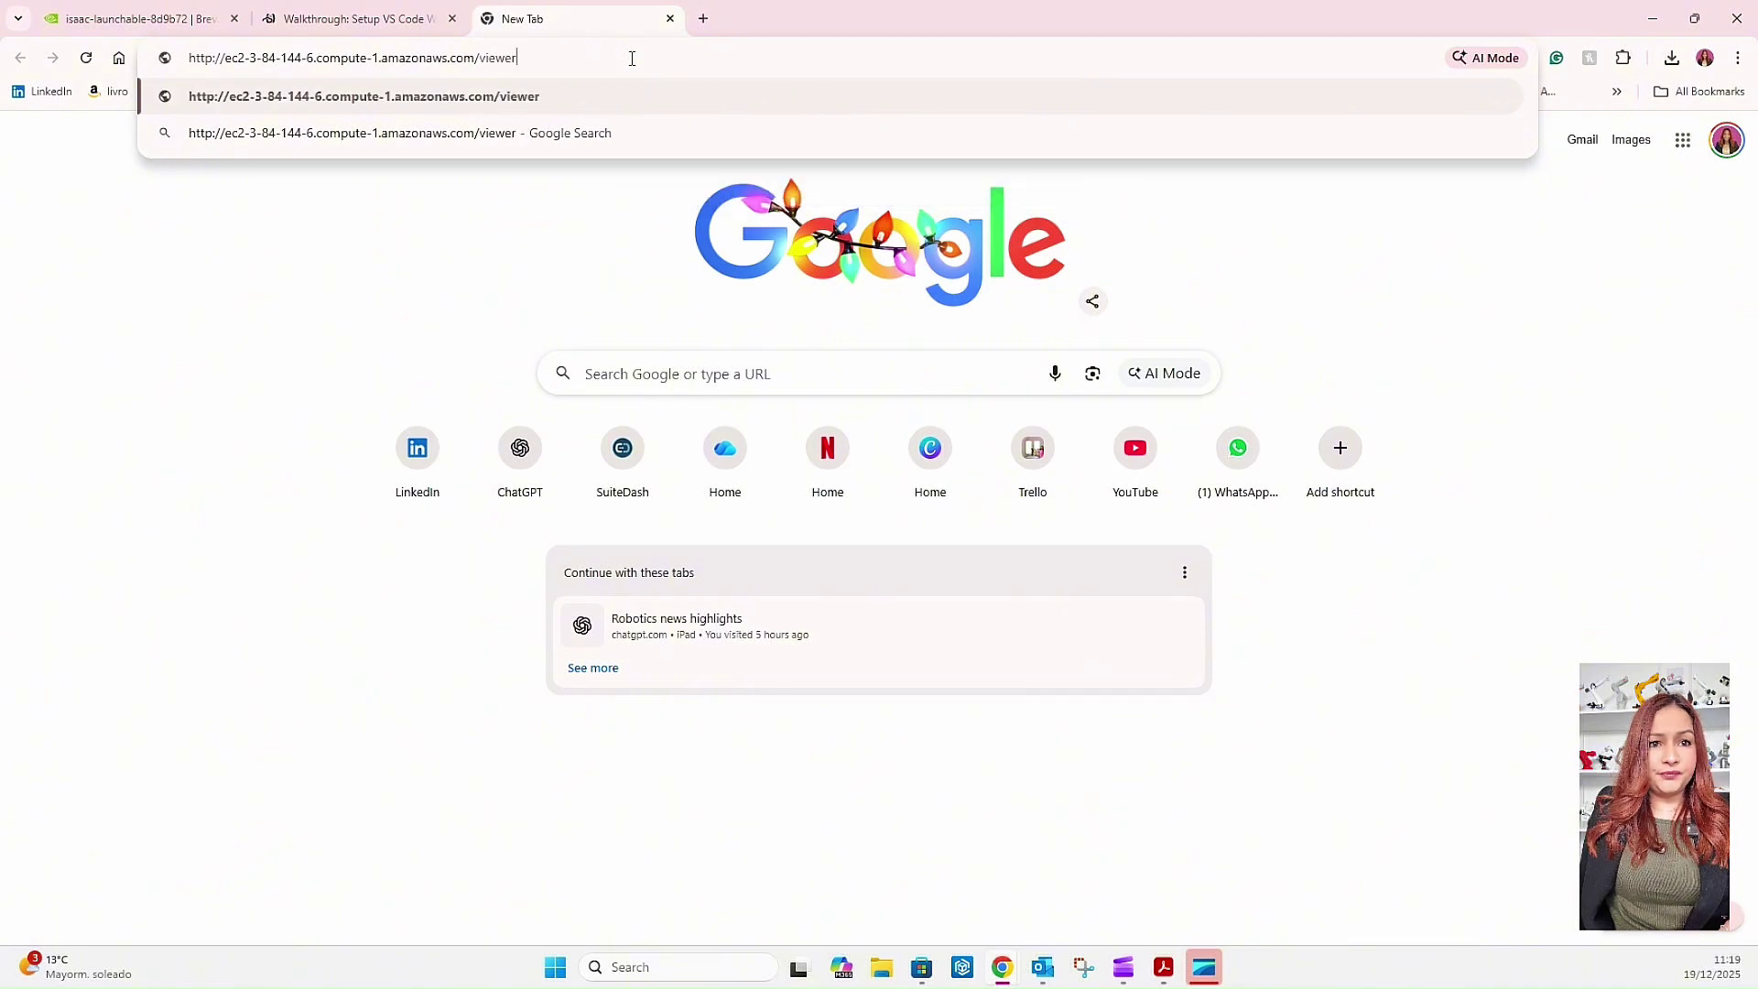
key(Return)
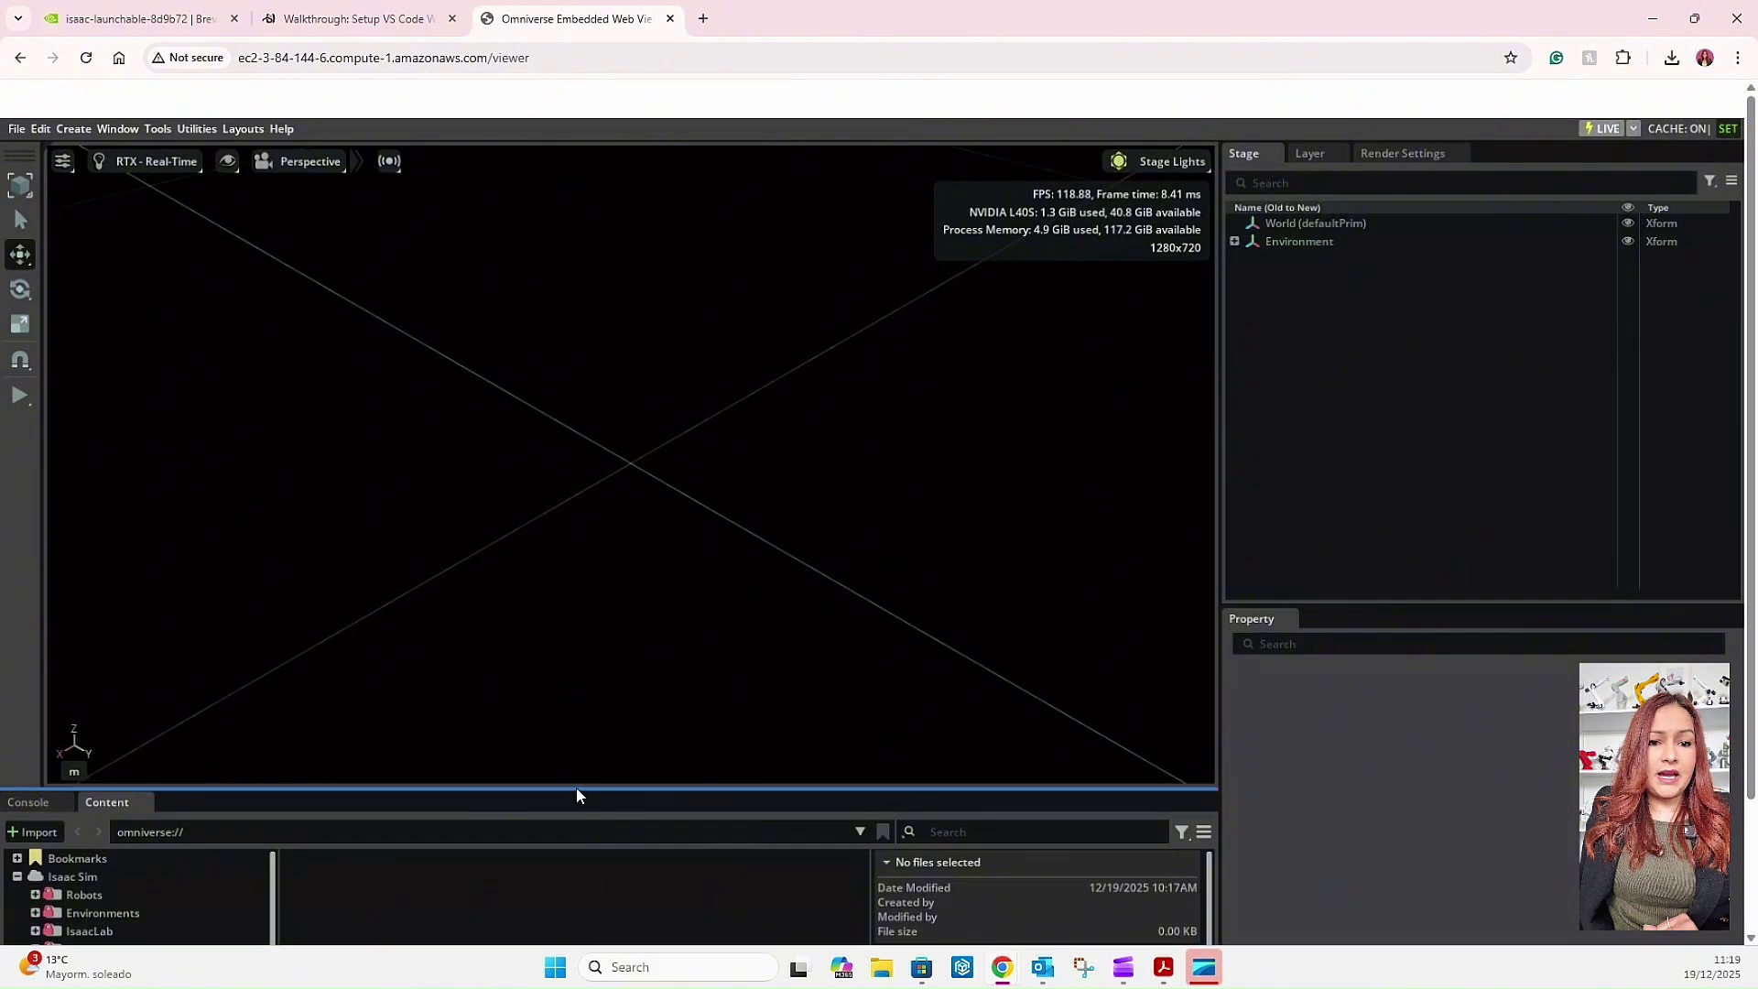
- Drag ur10_instanceable.usd from IsaacLab > Robots > UniversalRobots > UR10 onto the stage
drag(577, 788, 589, 657)
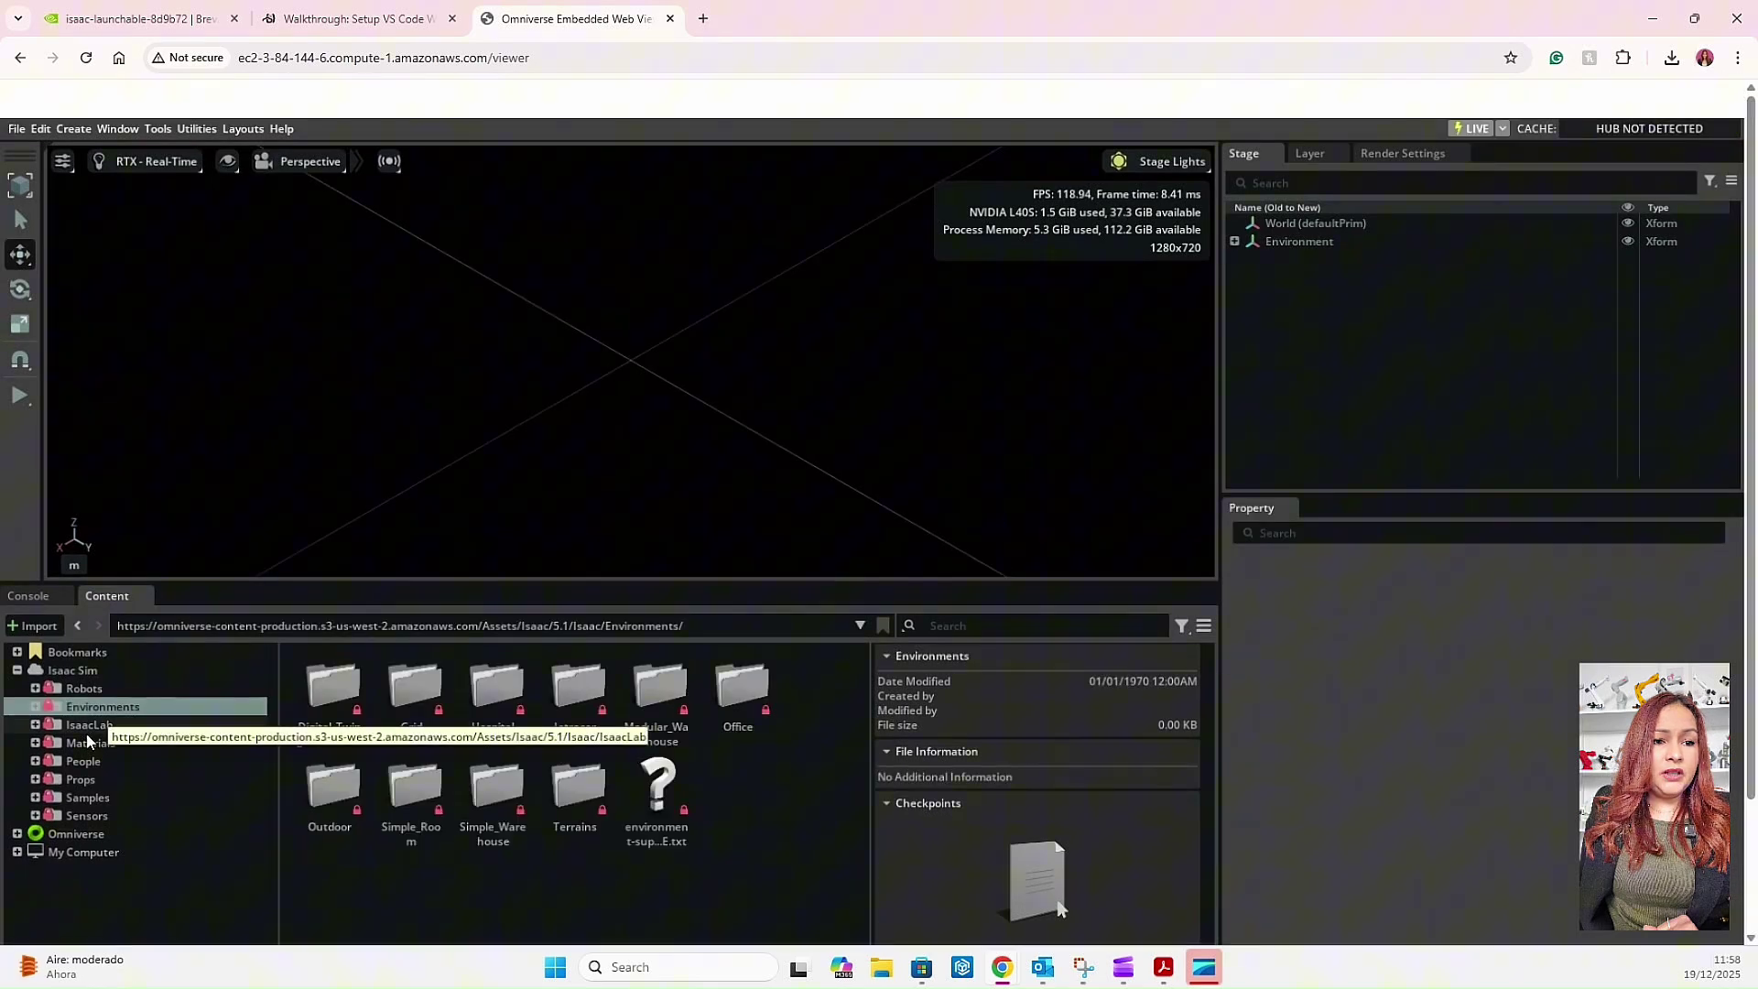
click(37, 726)
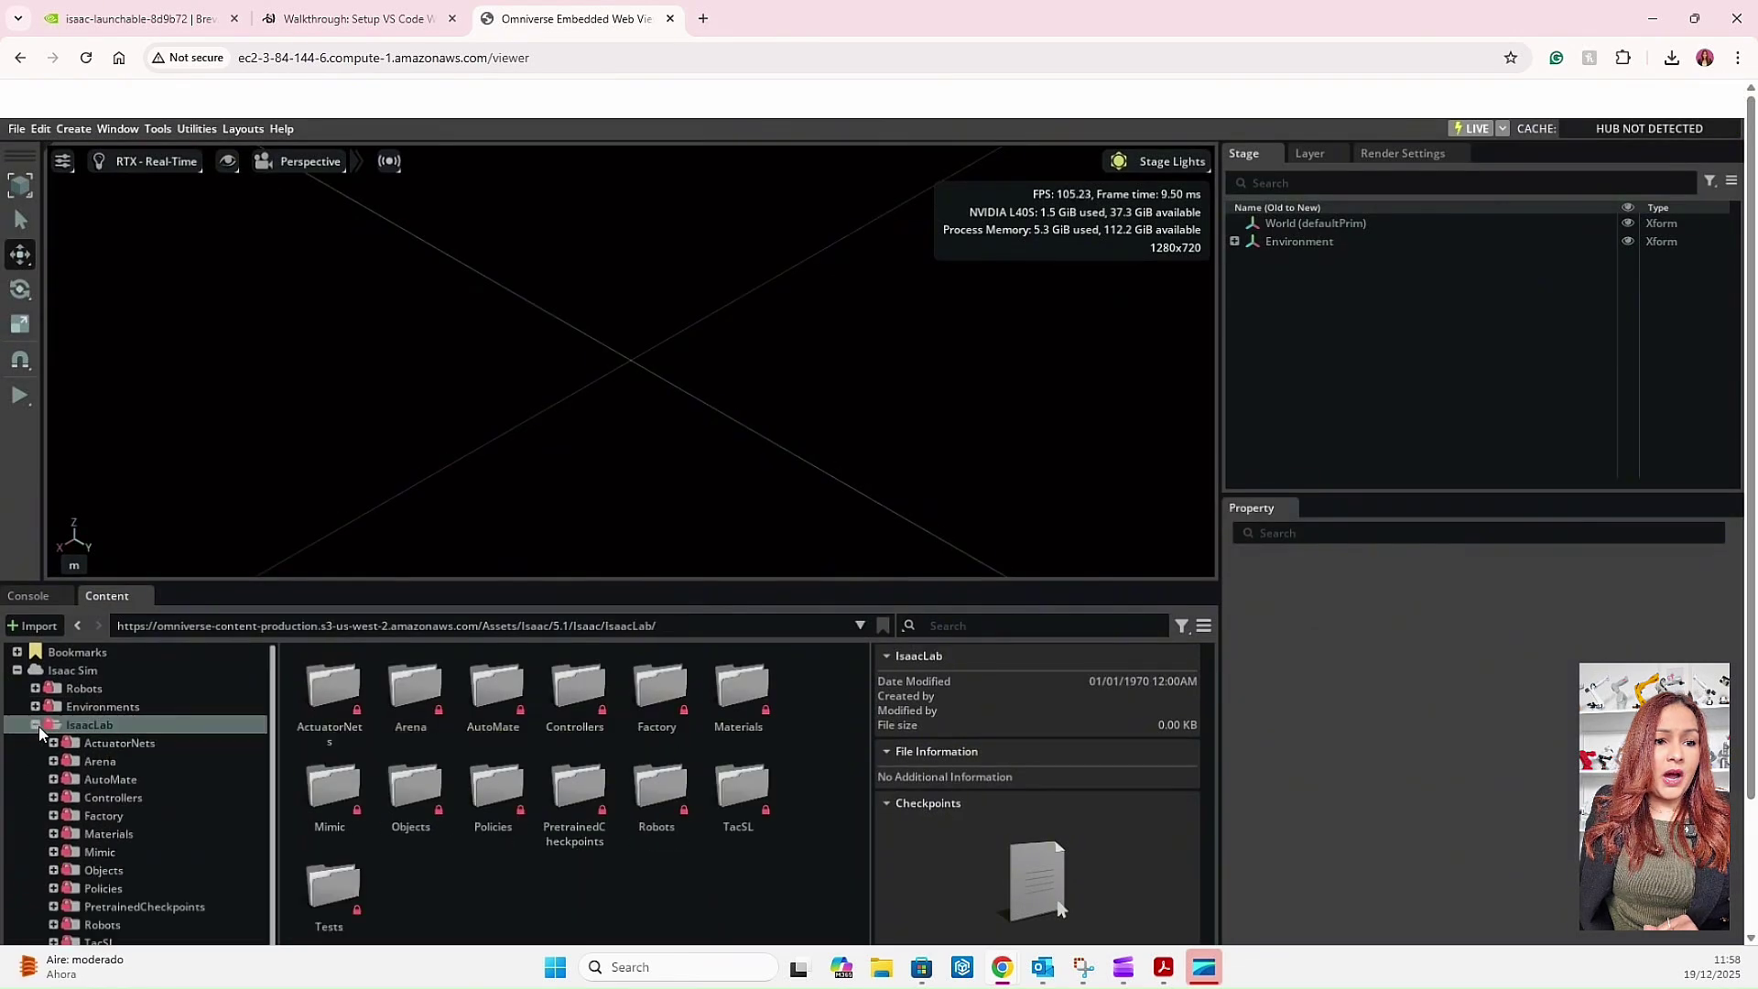
scroll(64, 870, down, 1)
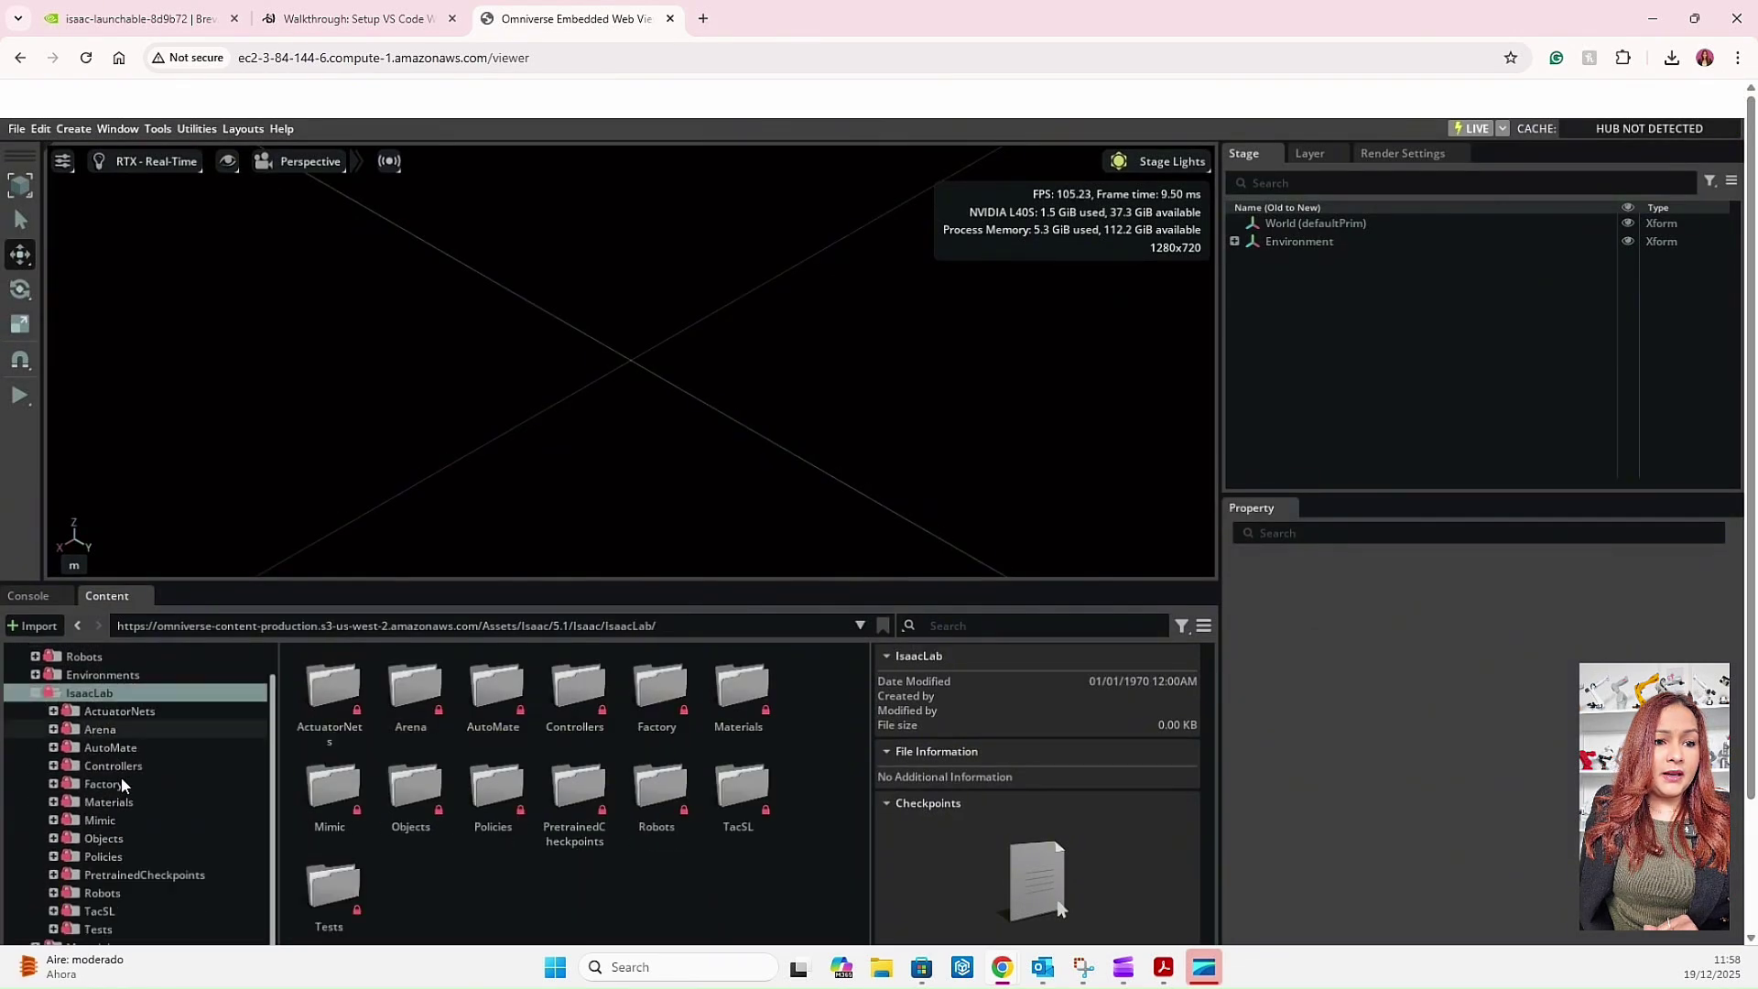
click(53, 893)
scroll(92, 870, down, 1)
click(71, 838)
click(90, 856)
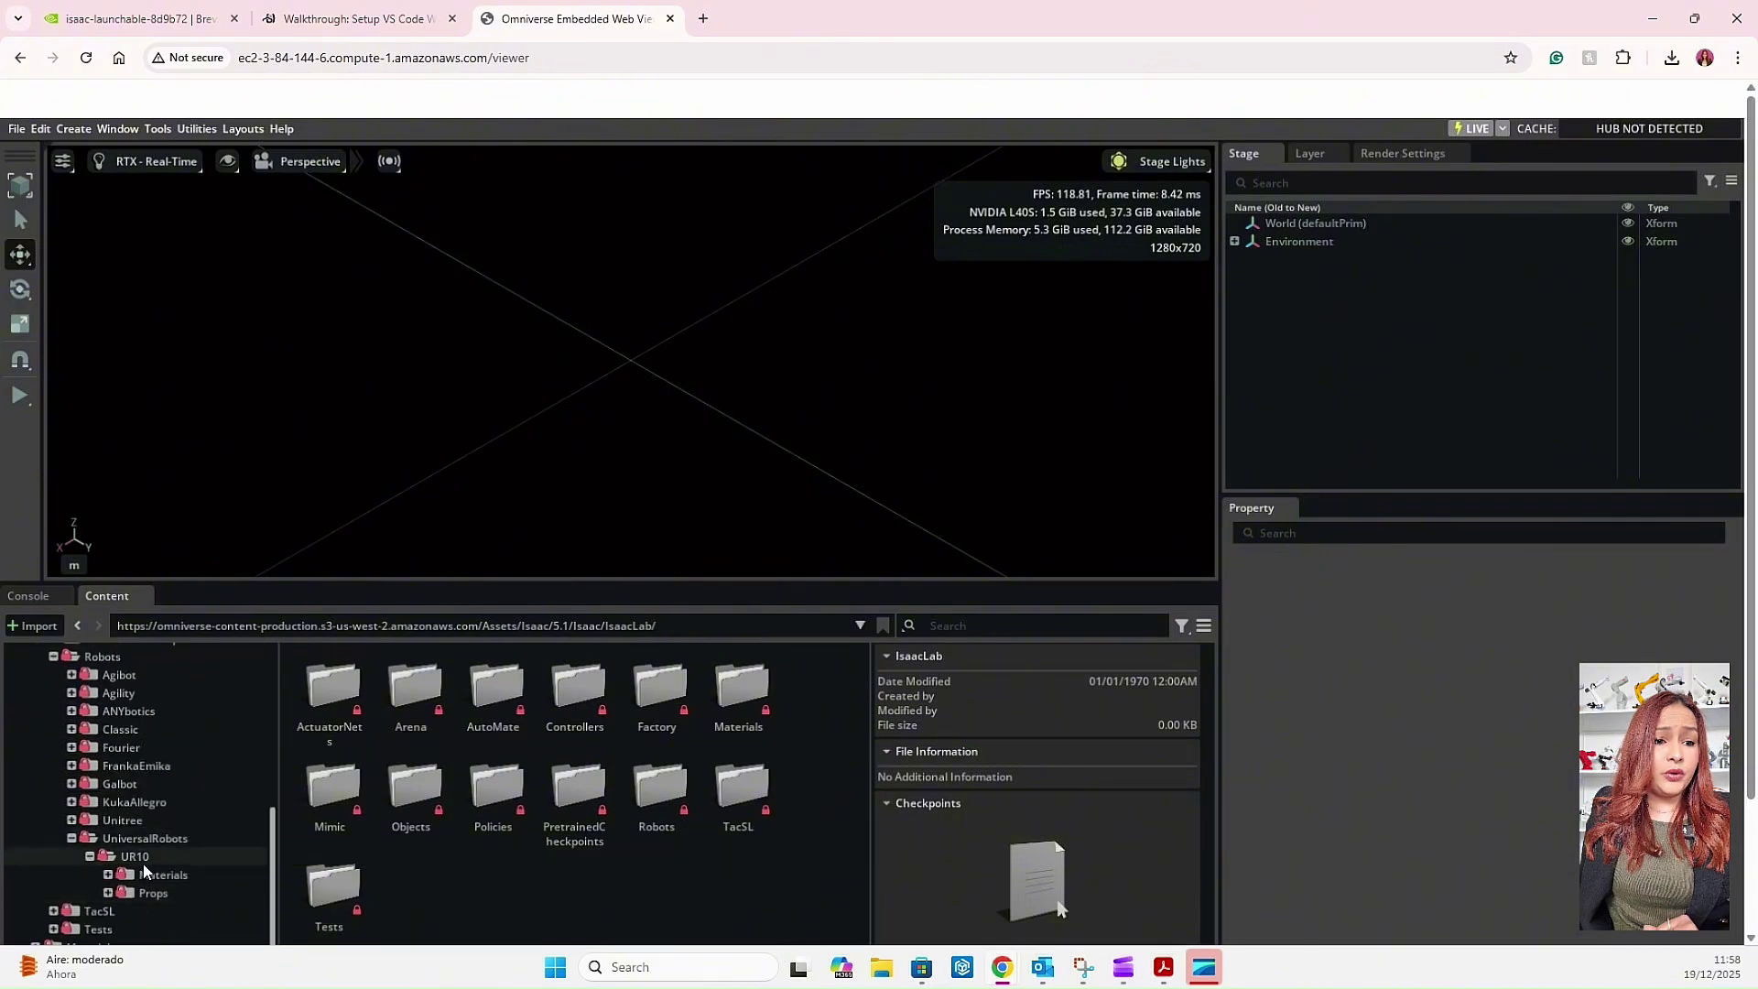
click(142, 861)
mouse_move(493, 686)
mouse_down()
mouse_move(1316, 245)
mouse_move(1306, 227)
mouse_up()
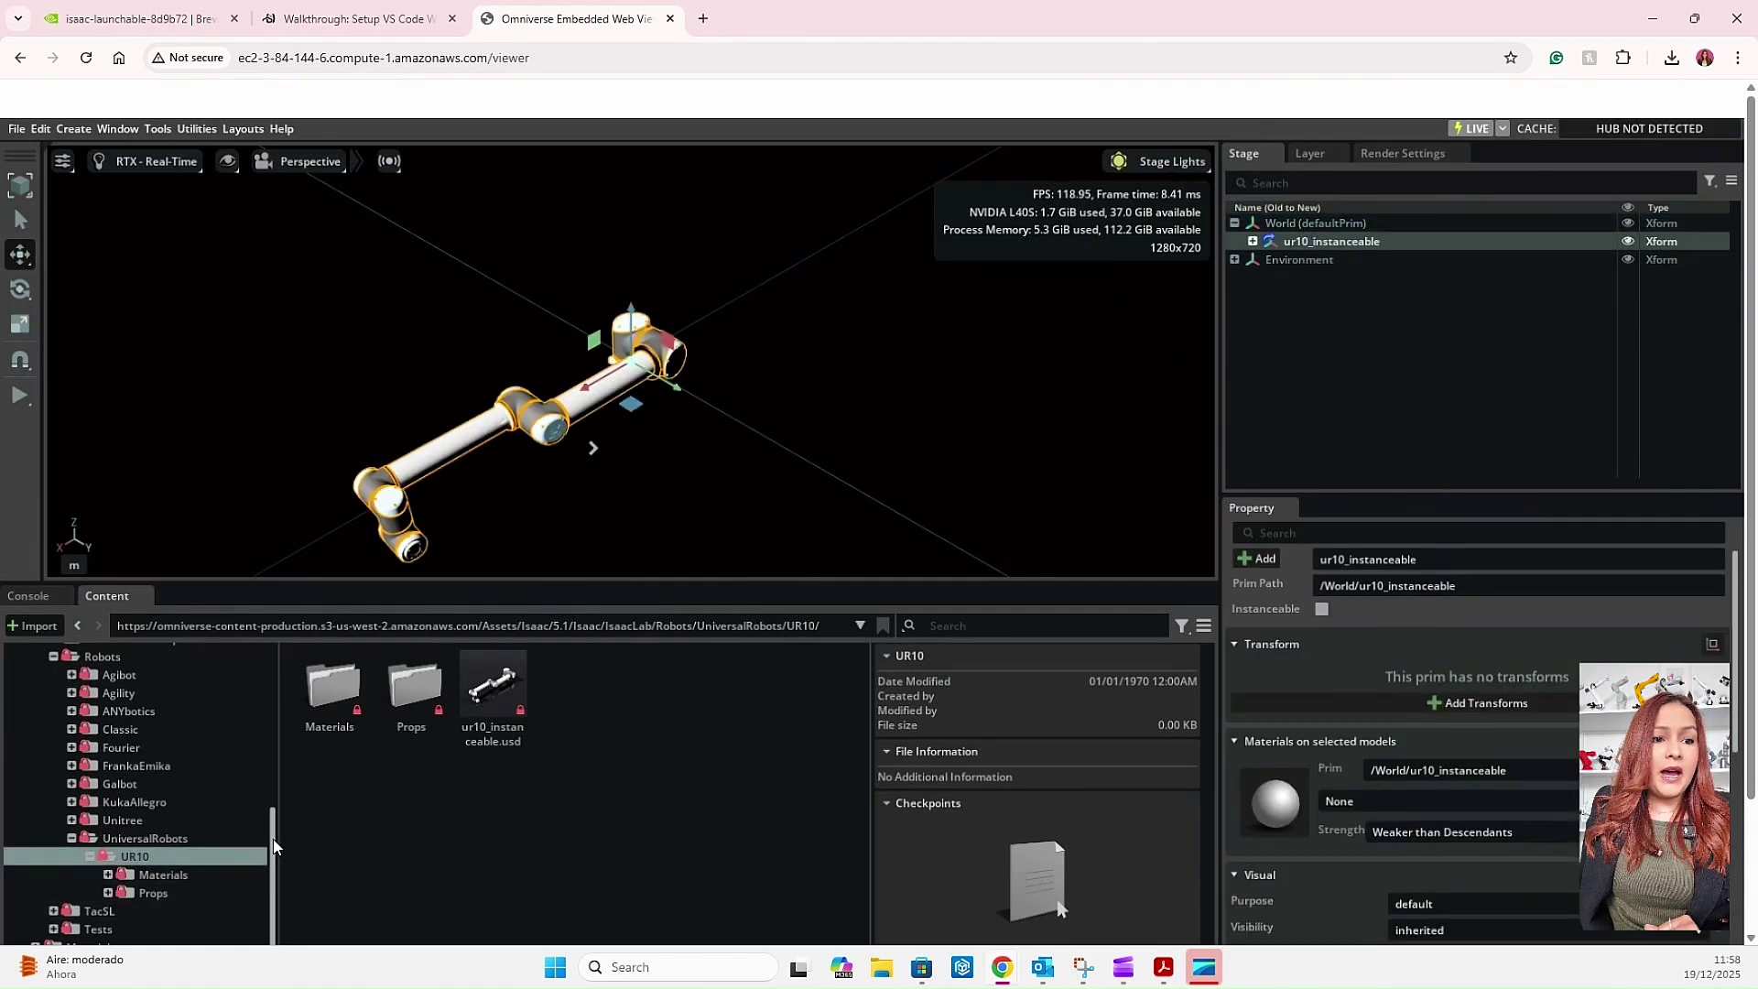
- Drag the Robotiq 2F-140 physics_edit USD from Isaac Sim > Robots > Robotiq onto the stage
scroll(273, 844, up, 3)
scroll(263, 796, up, 2)
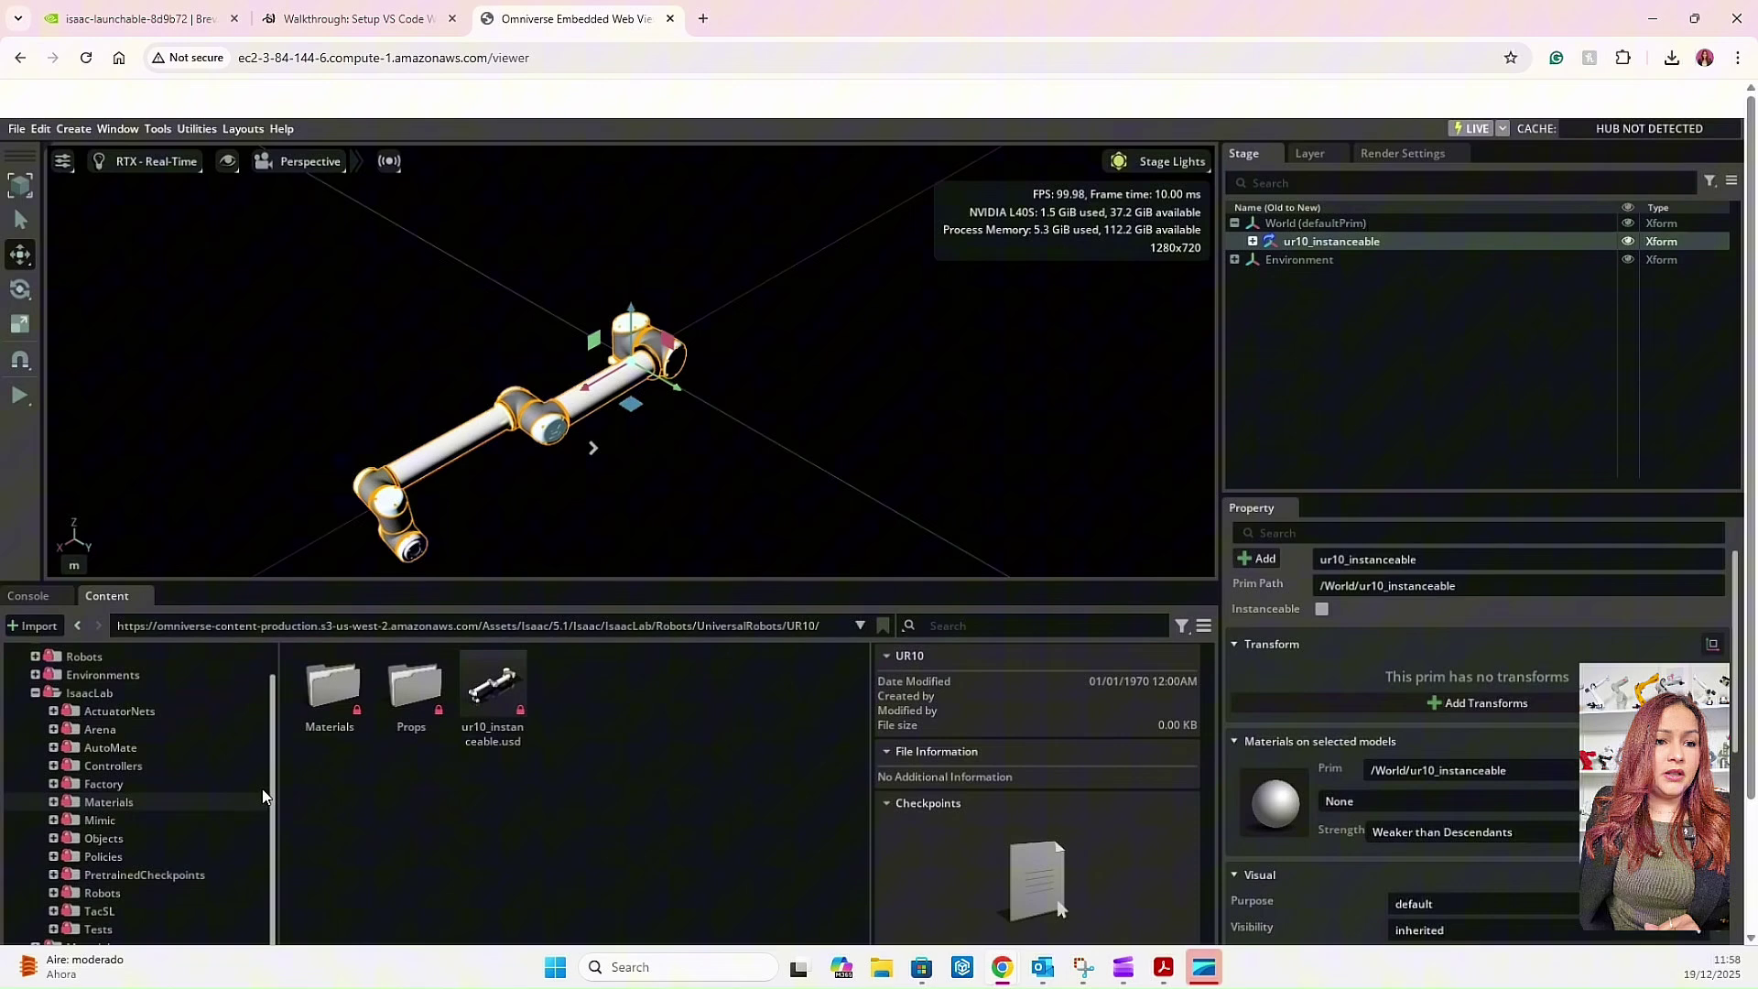
click(37, 694)
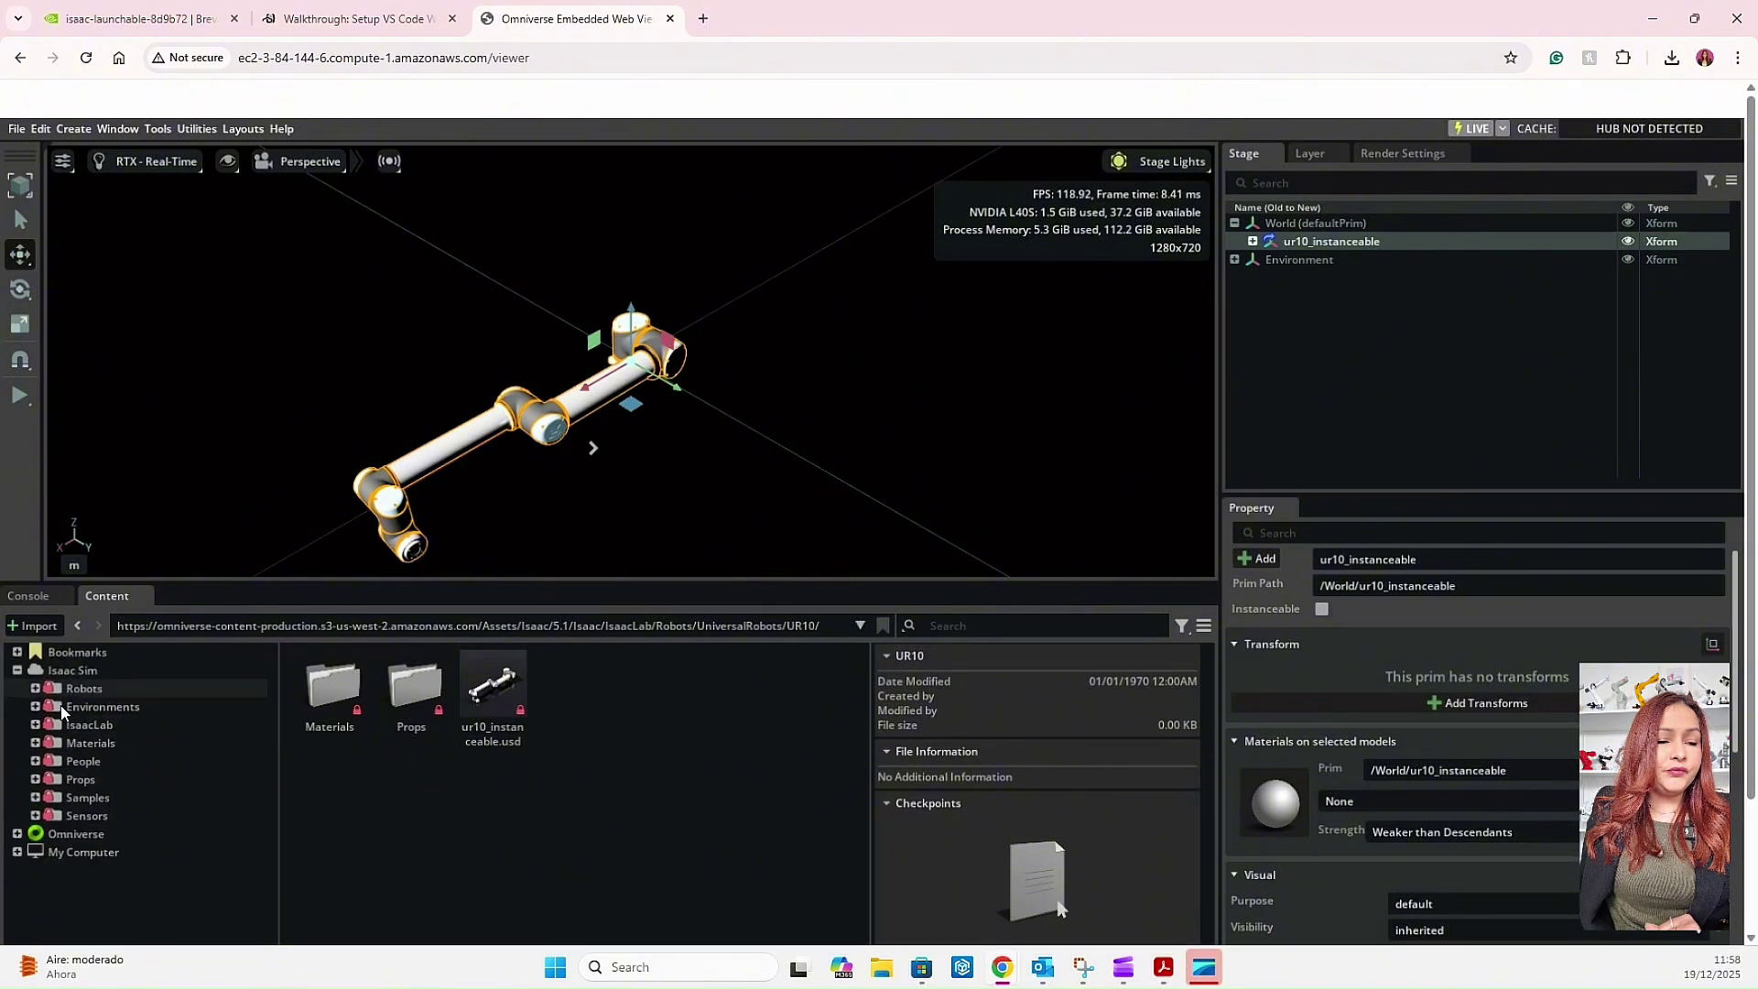
click(35, 689)
scroll(81, 747, down, 3)
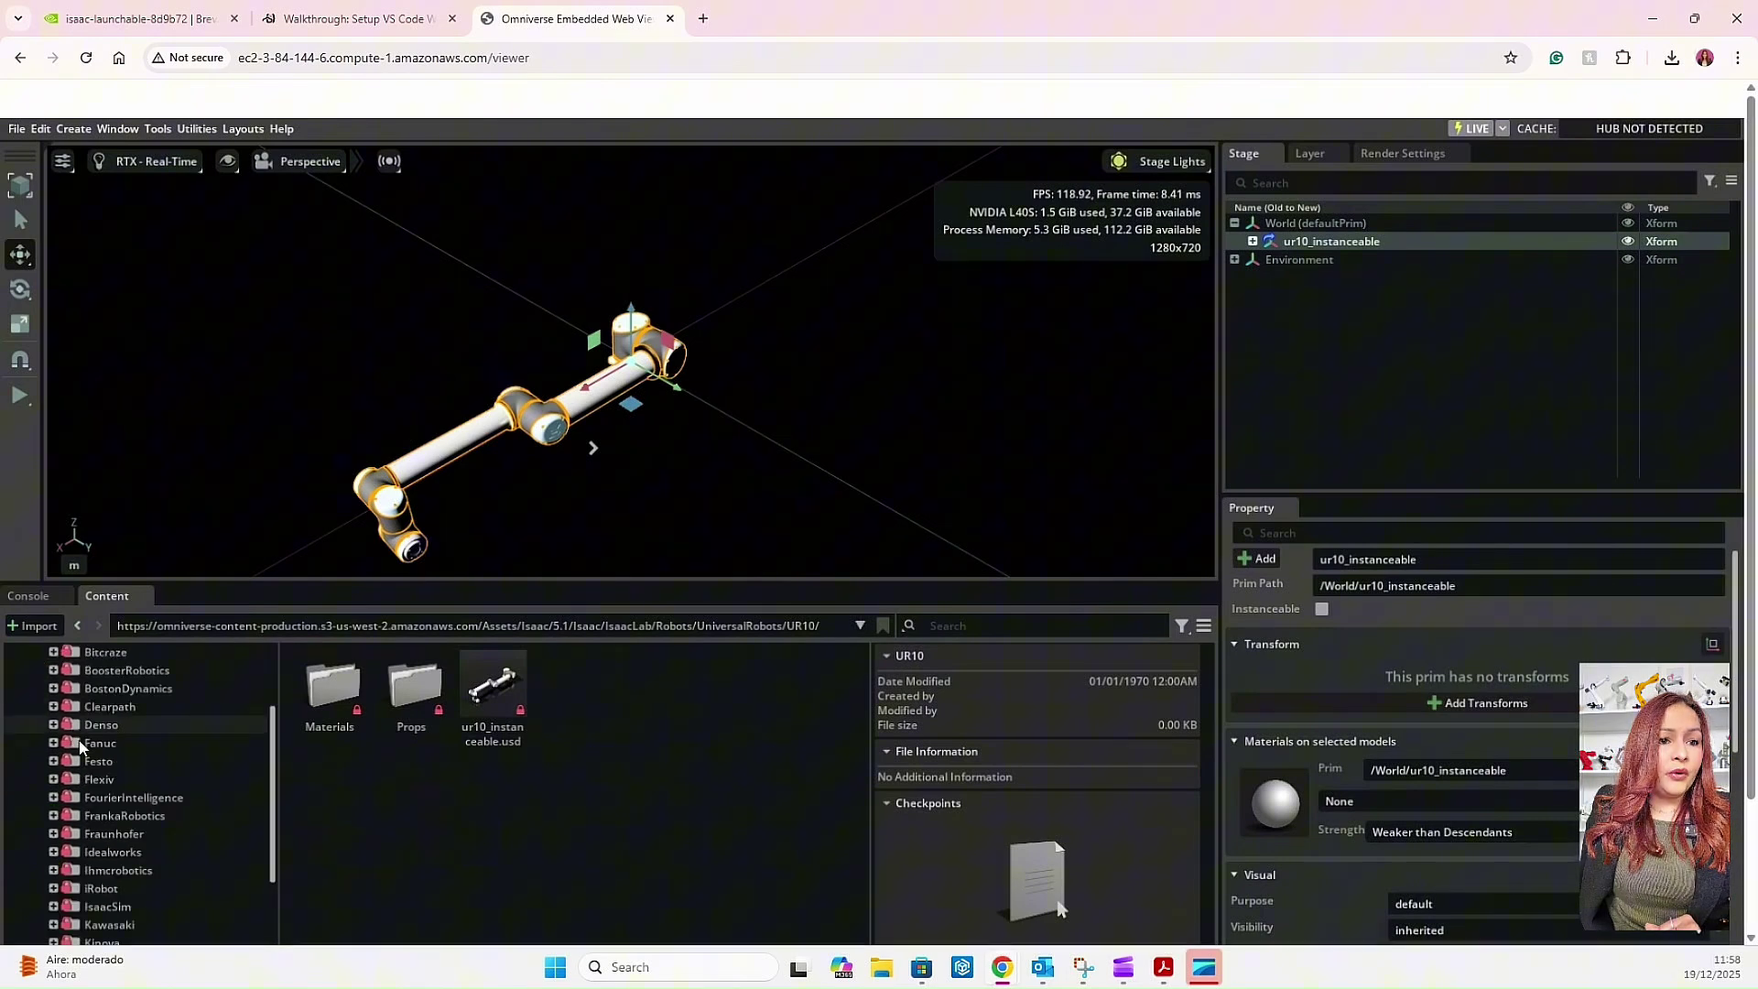
scroll(80, 747, down, 4)
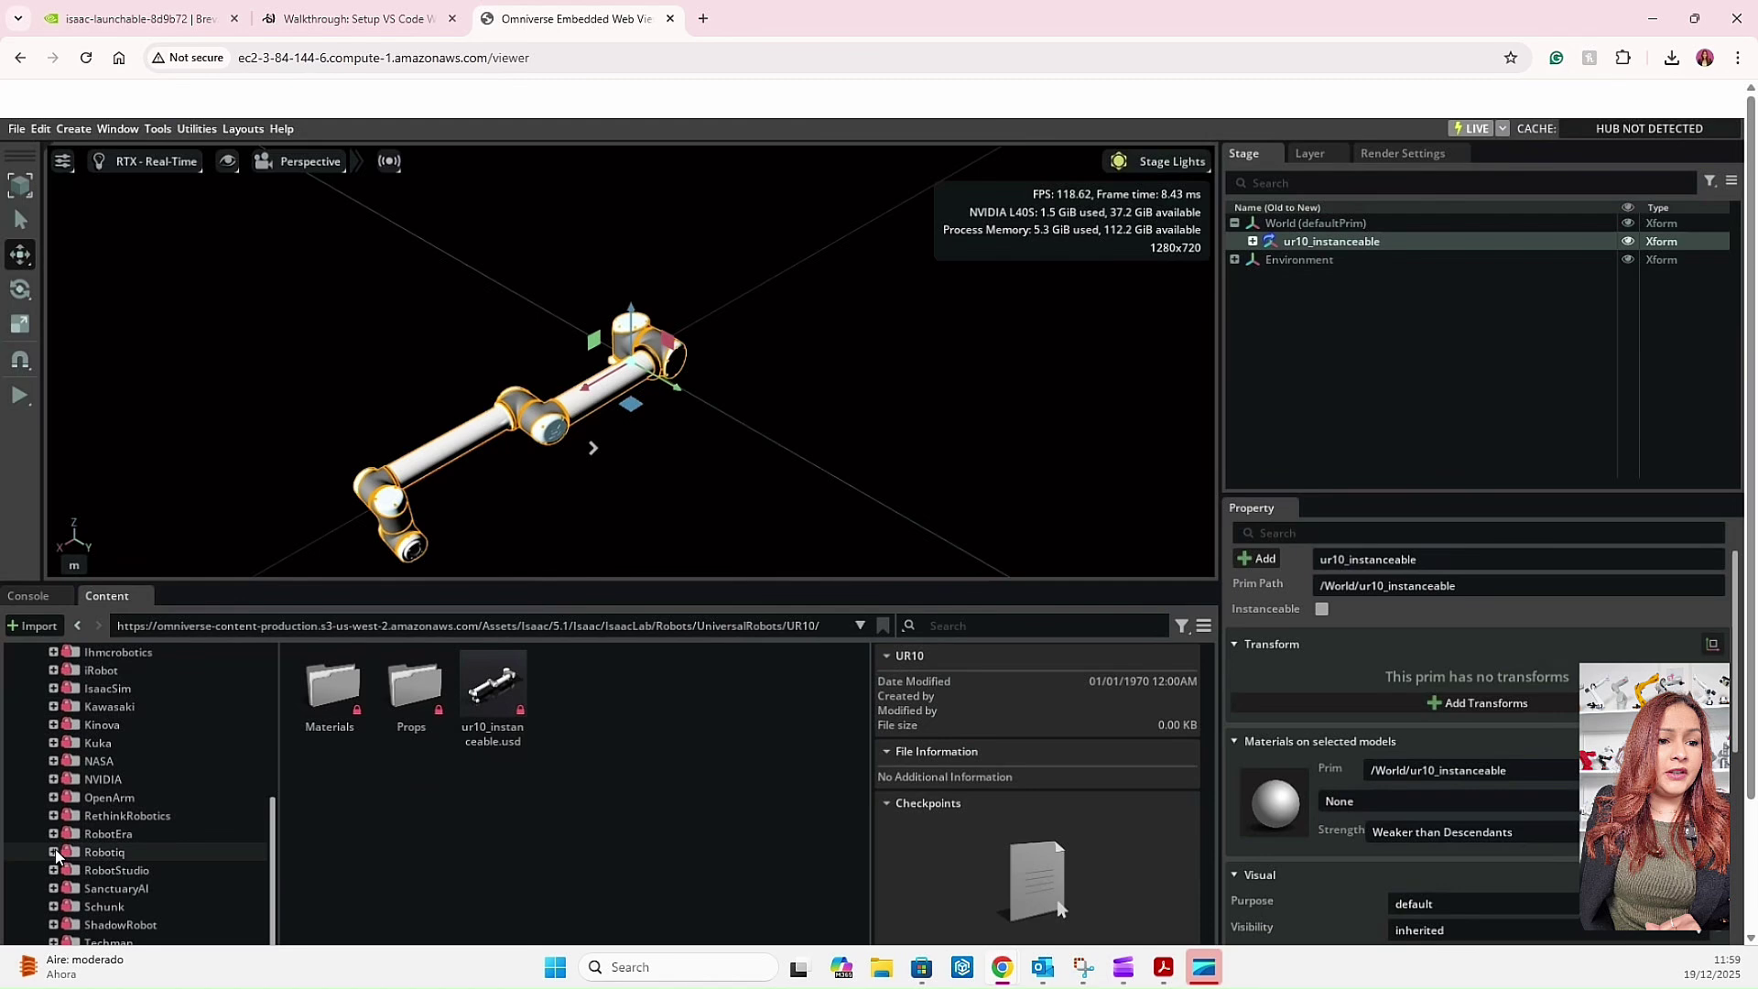
click(53, 851)
click(72, 889)
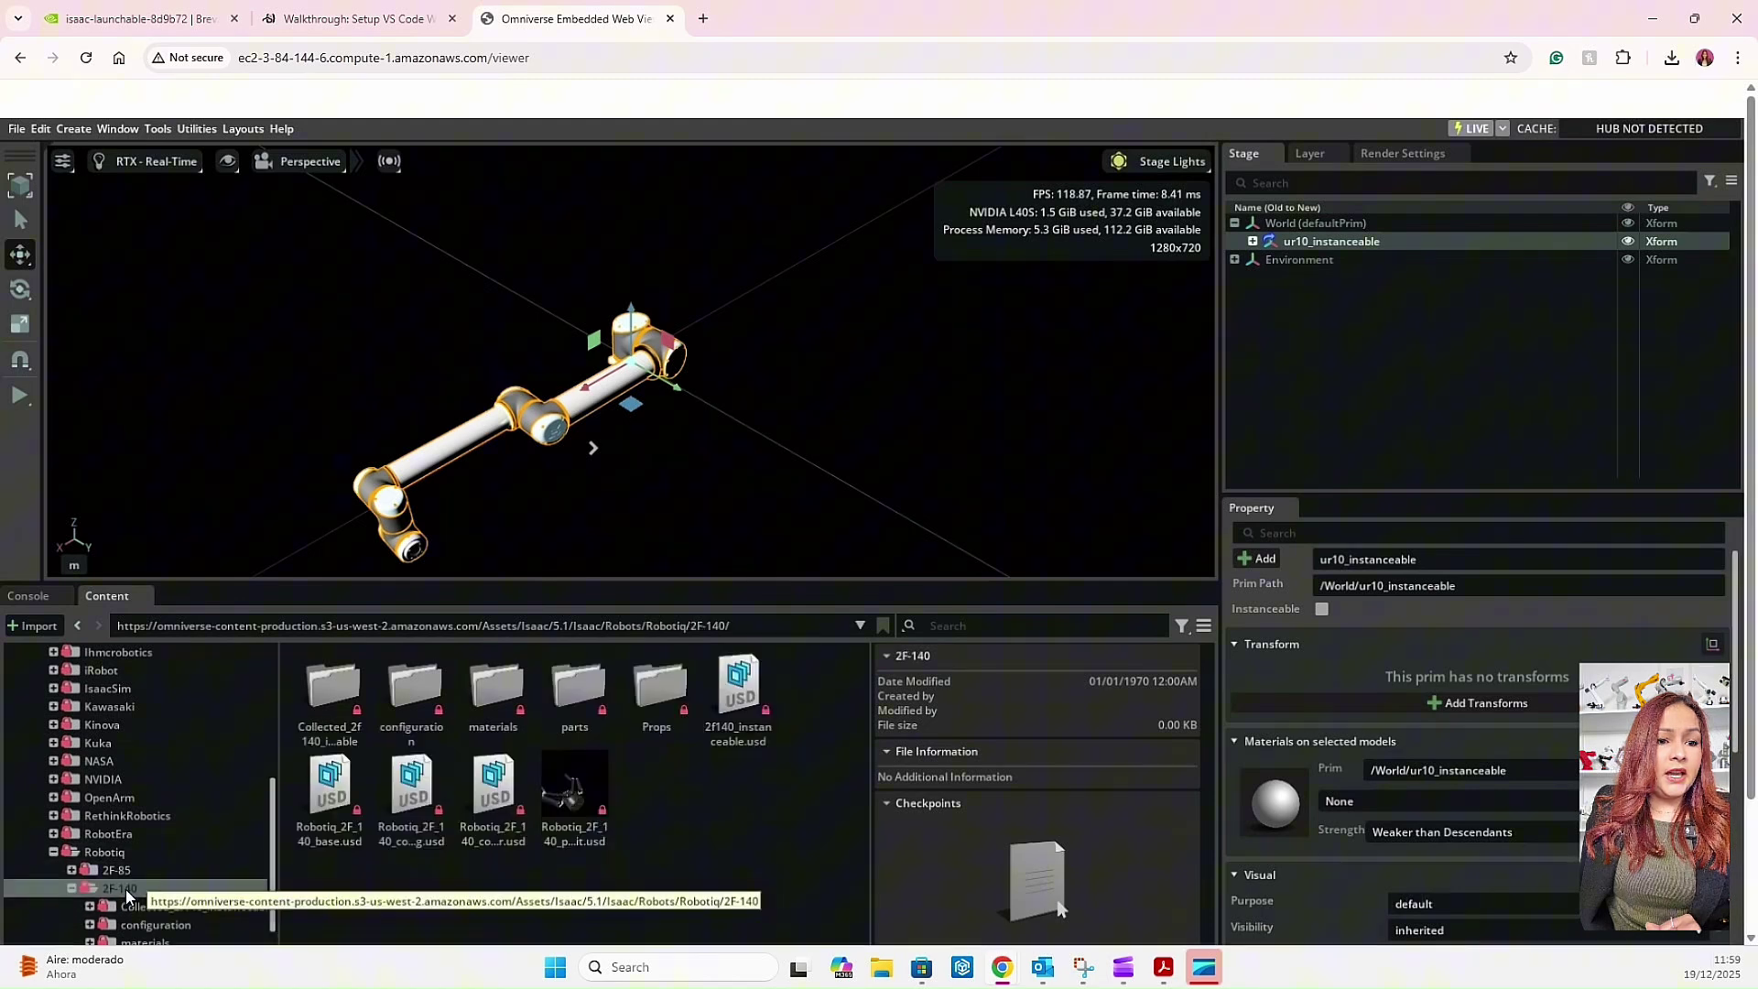
scroll(227, 890, down, 2)
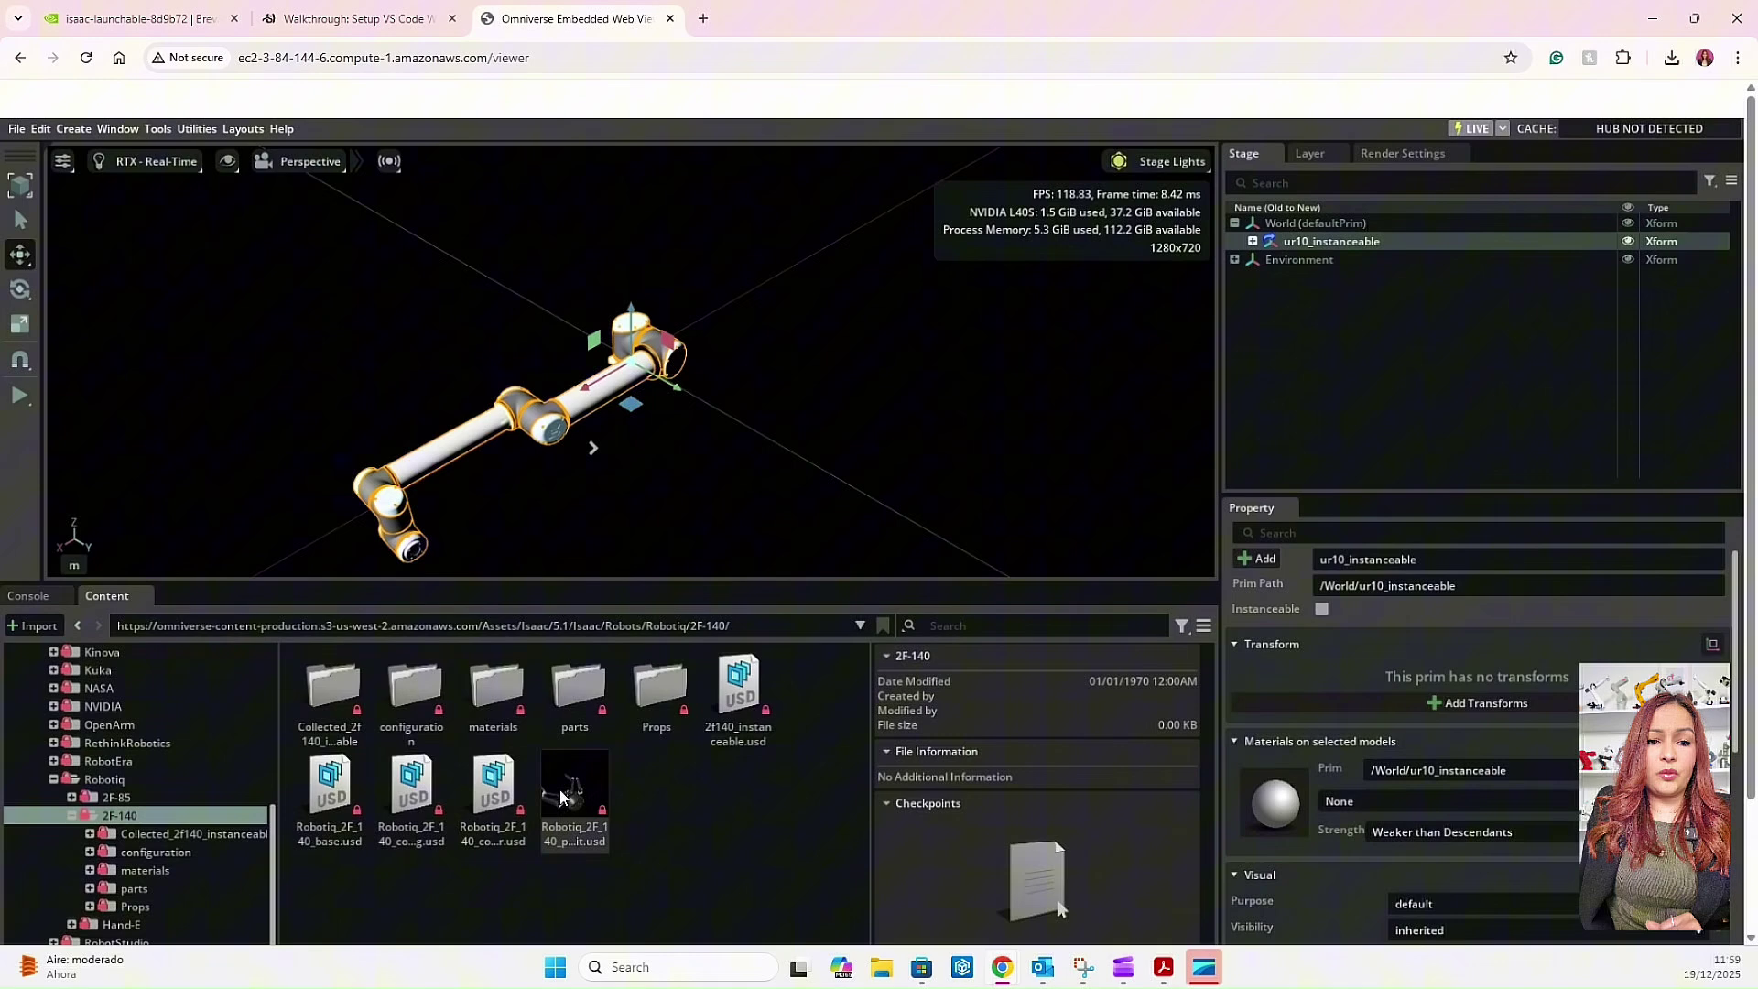
drag(562, 798, 1309, 231)
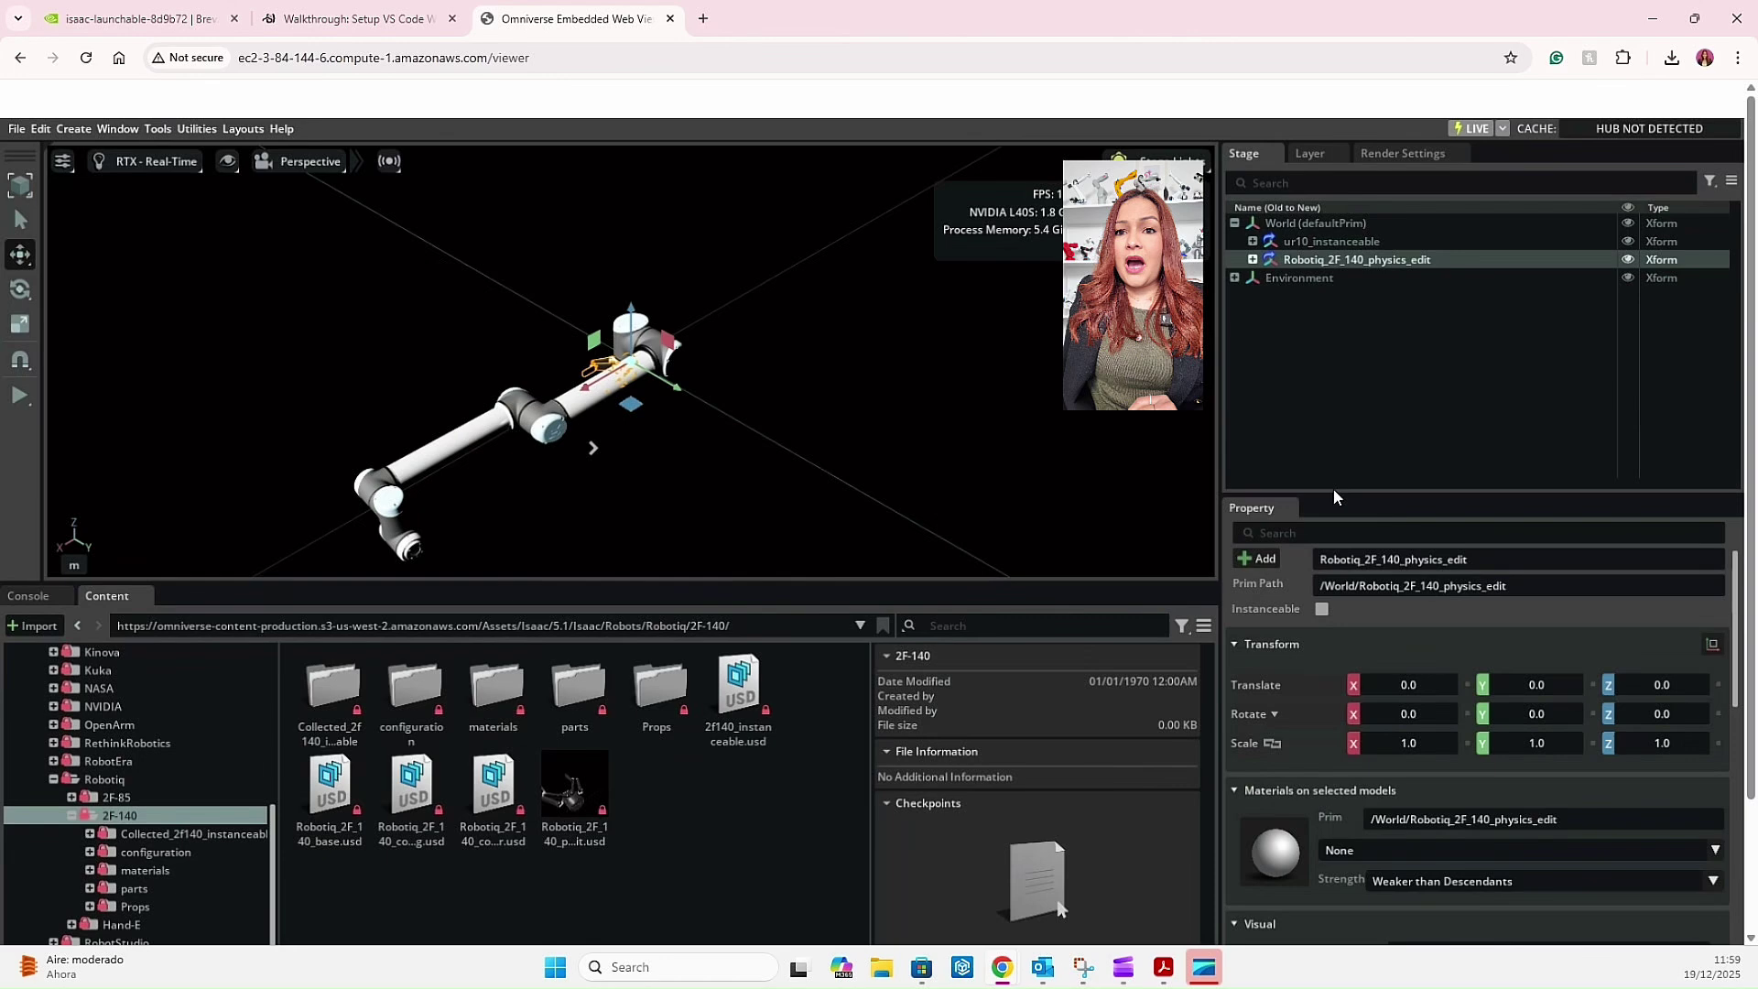
drag(1333, 495, 1335, 412)
scroll(1360, 659, down, 5)
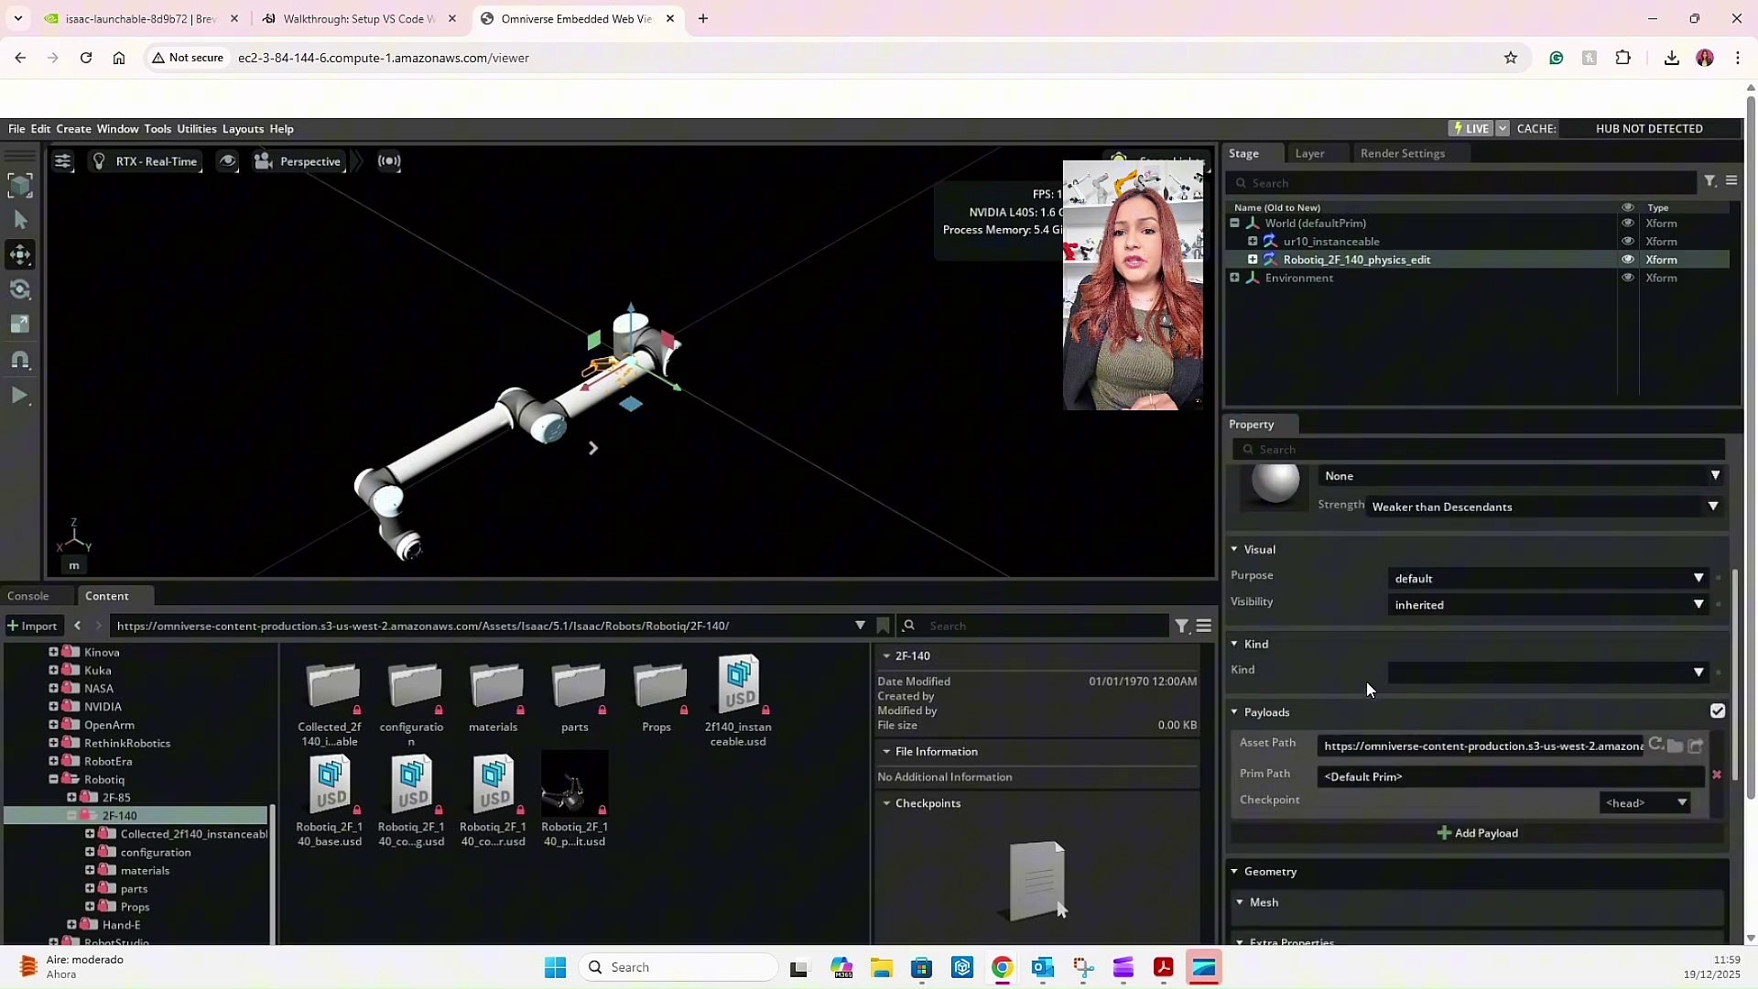
scroll(1367, 683, down, 2)
scroll(1367, 683, down, 3)
scroll(1367, 683, down, 2)
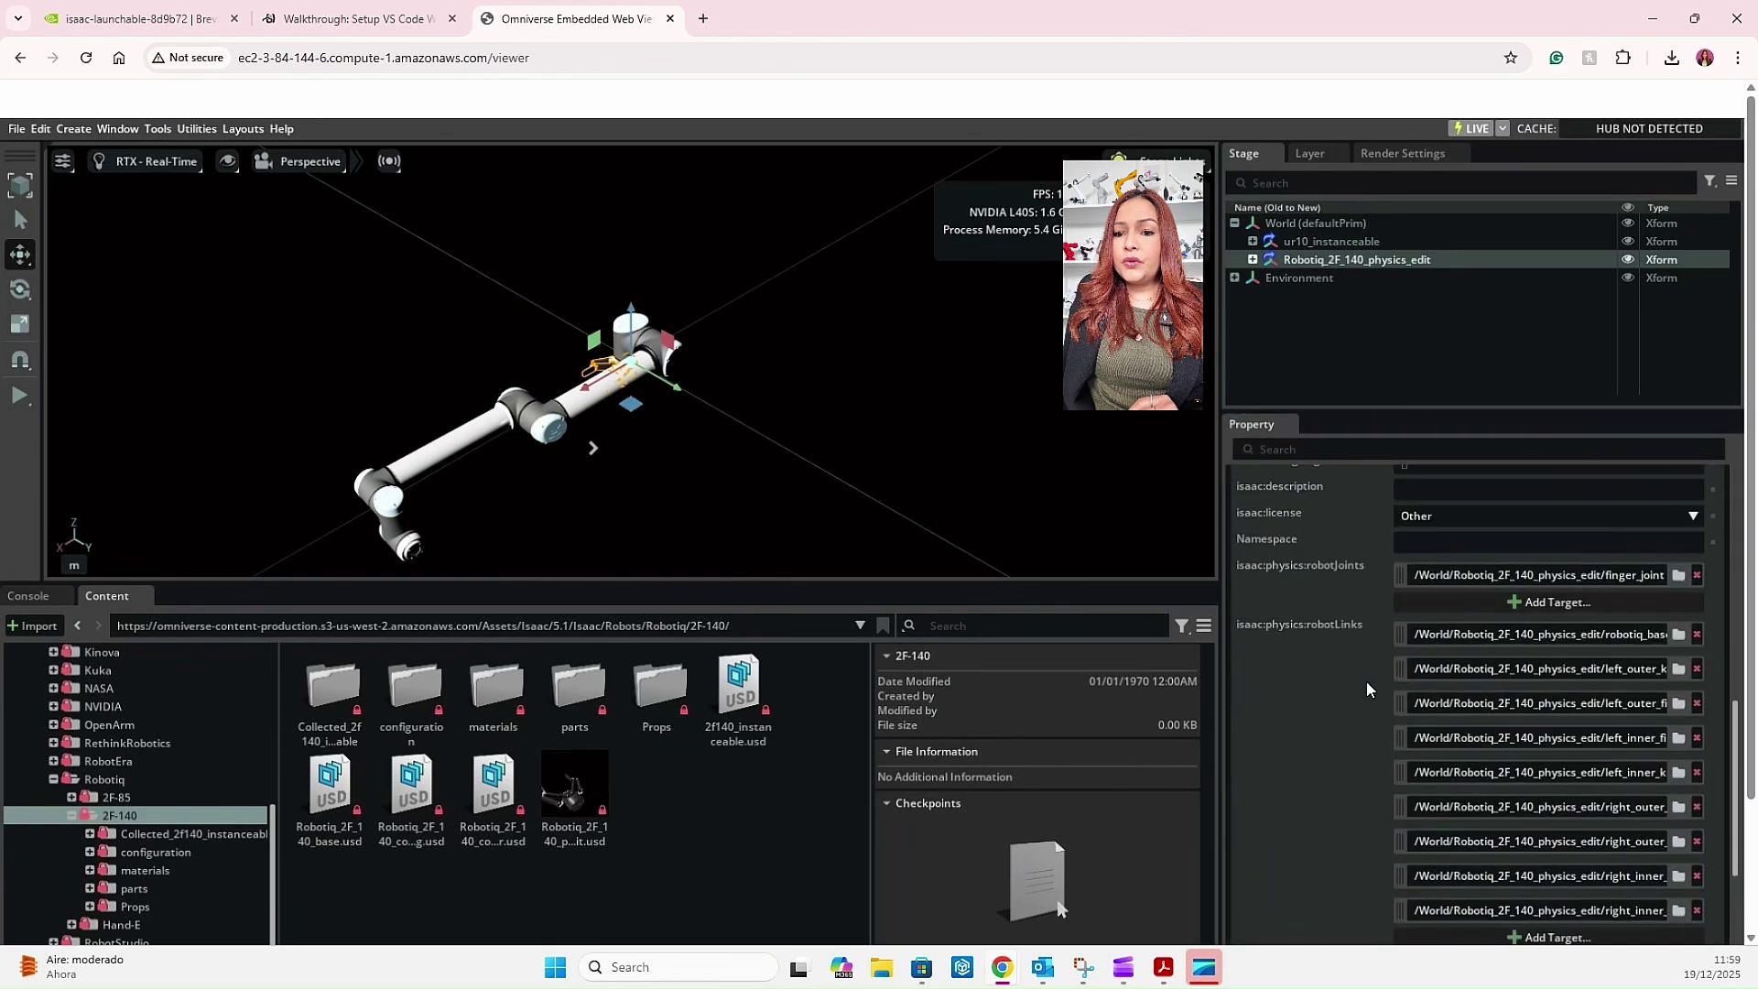
scroll(1366, 683, down, 3)
scroll(1366, 683, down, 3)
scroll(1373, 641, down, 1)
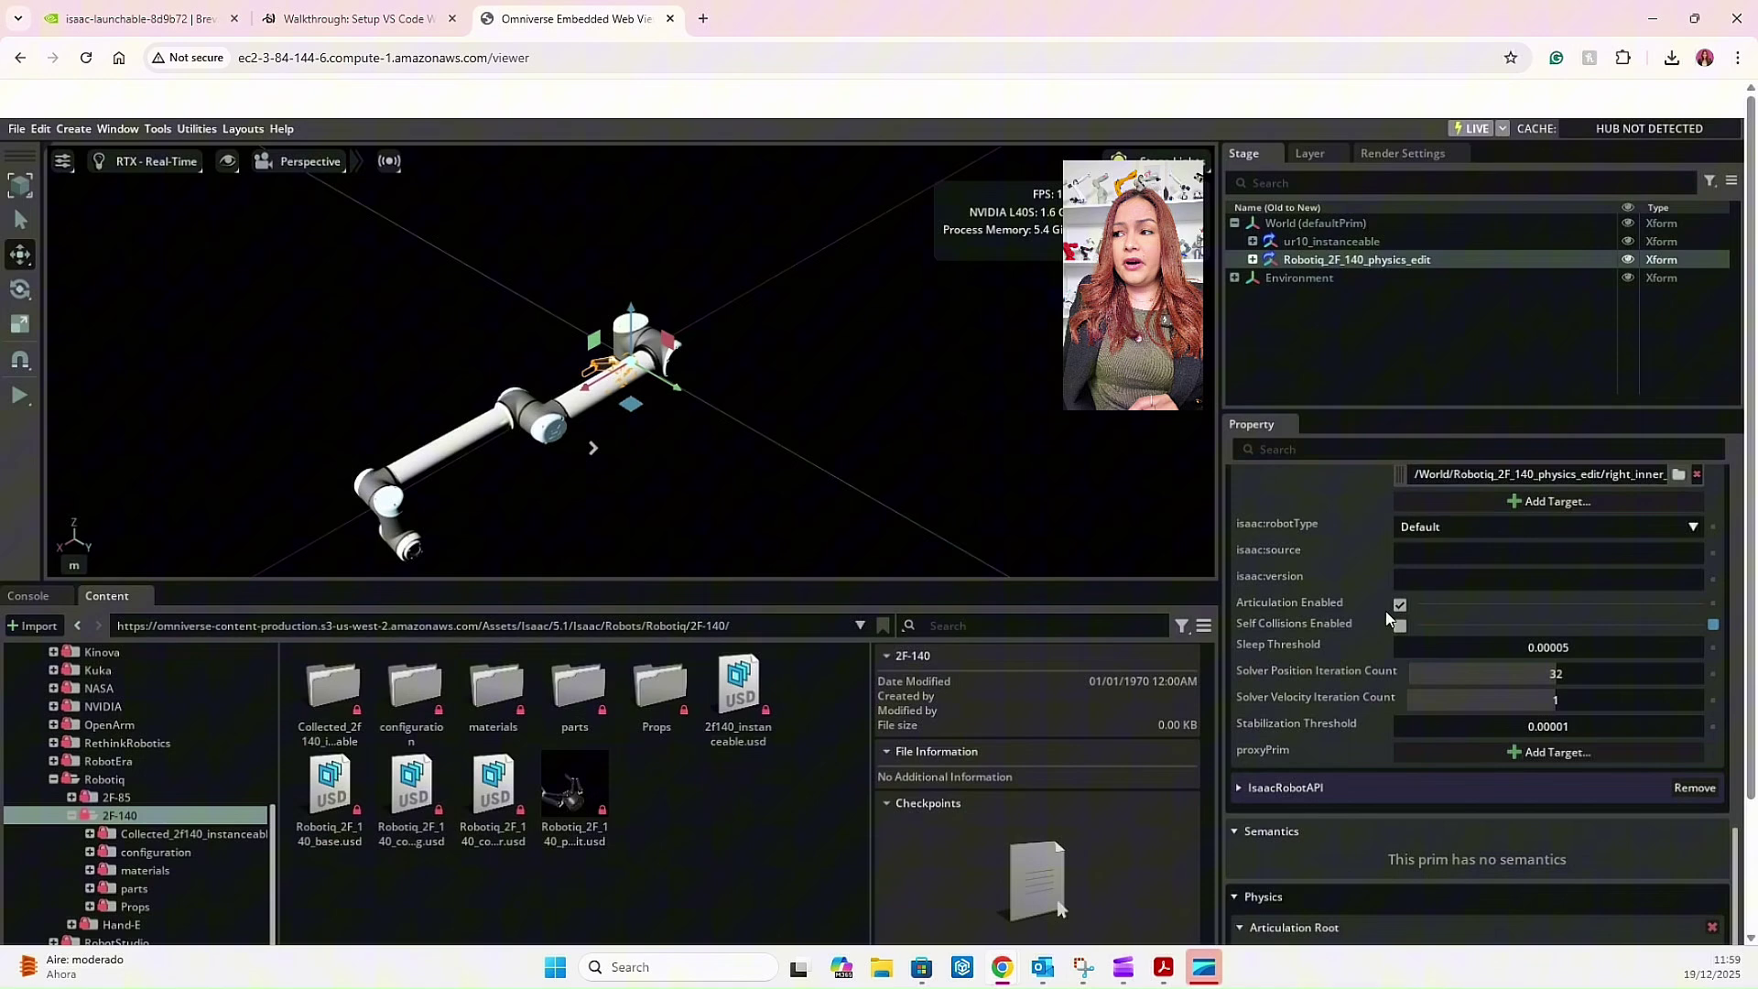
scroll(1396, 631, down, 2)
scroll(1389, 687, down, 2)
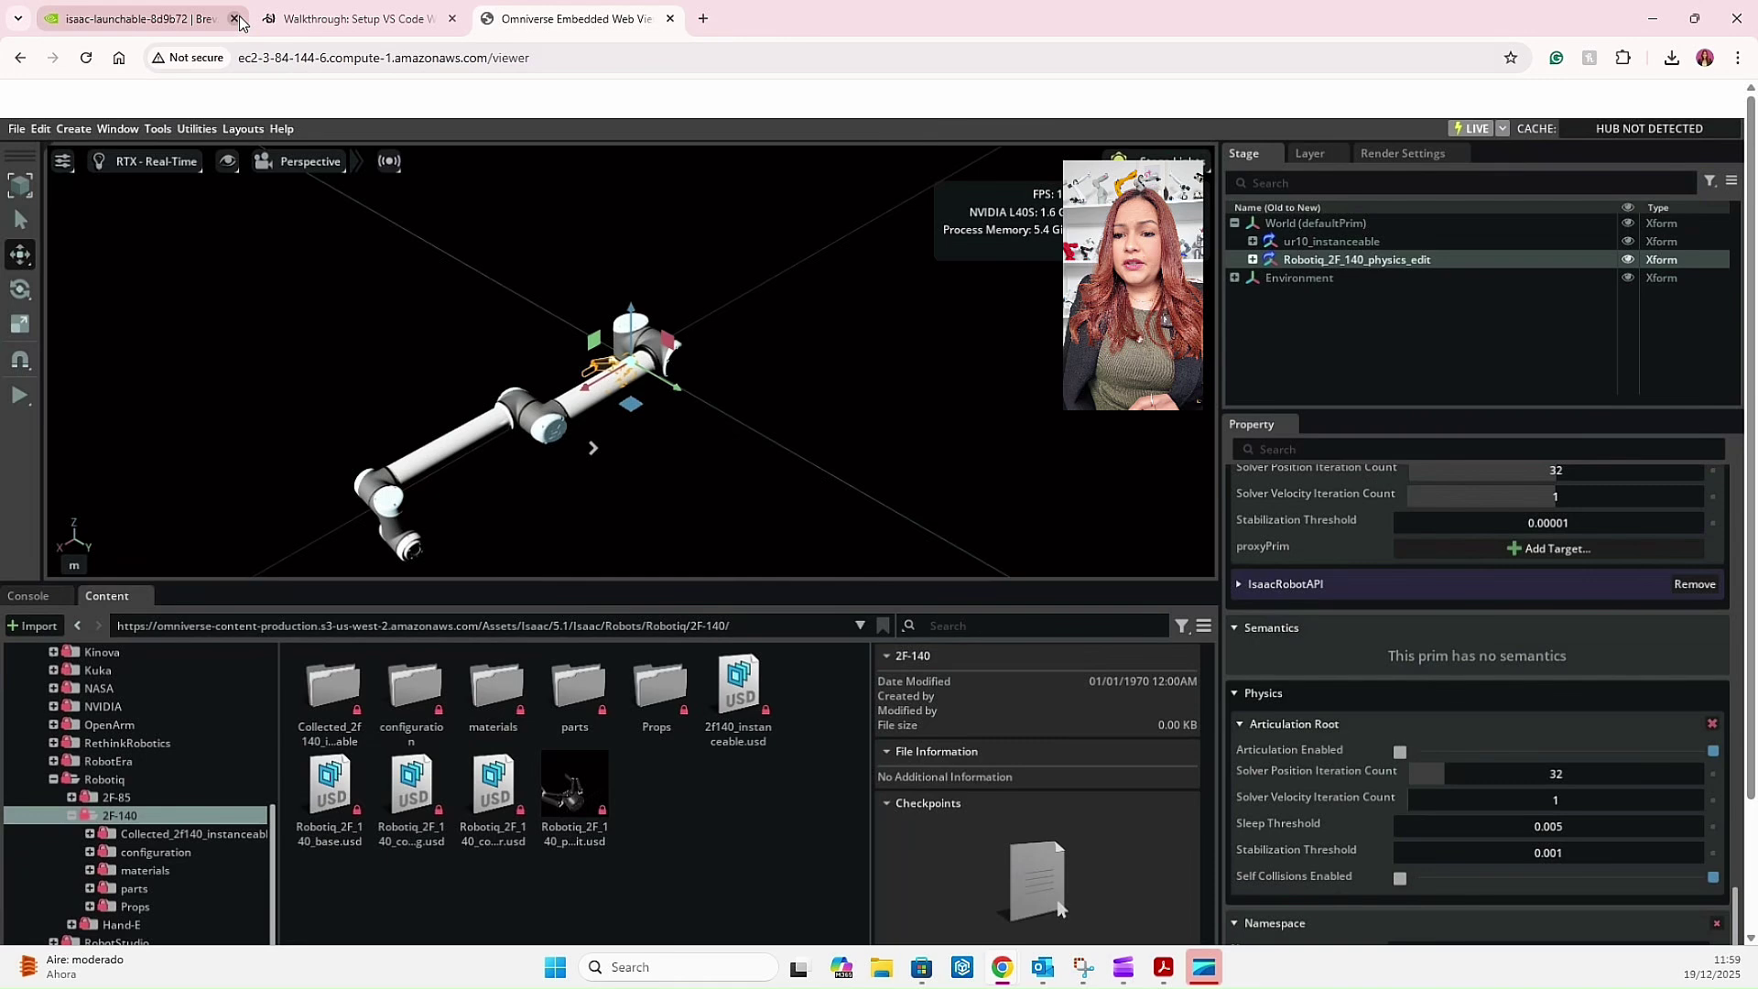
- In Preferences > Stage, set 'Keep Prim World Transform When Reparenting' to Ask
click(64, 134)
mouse_move(40, 128)
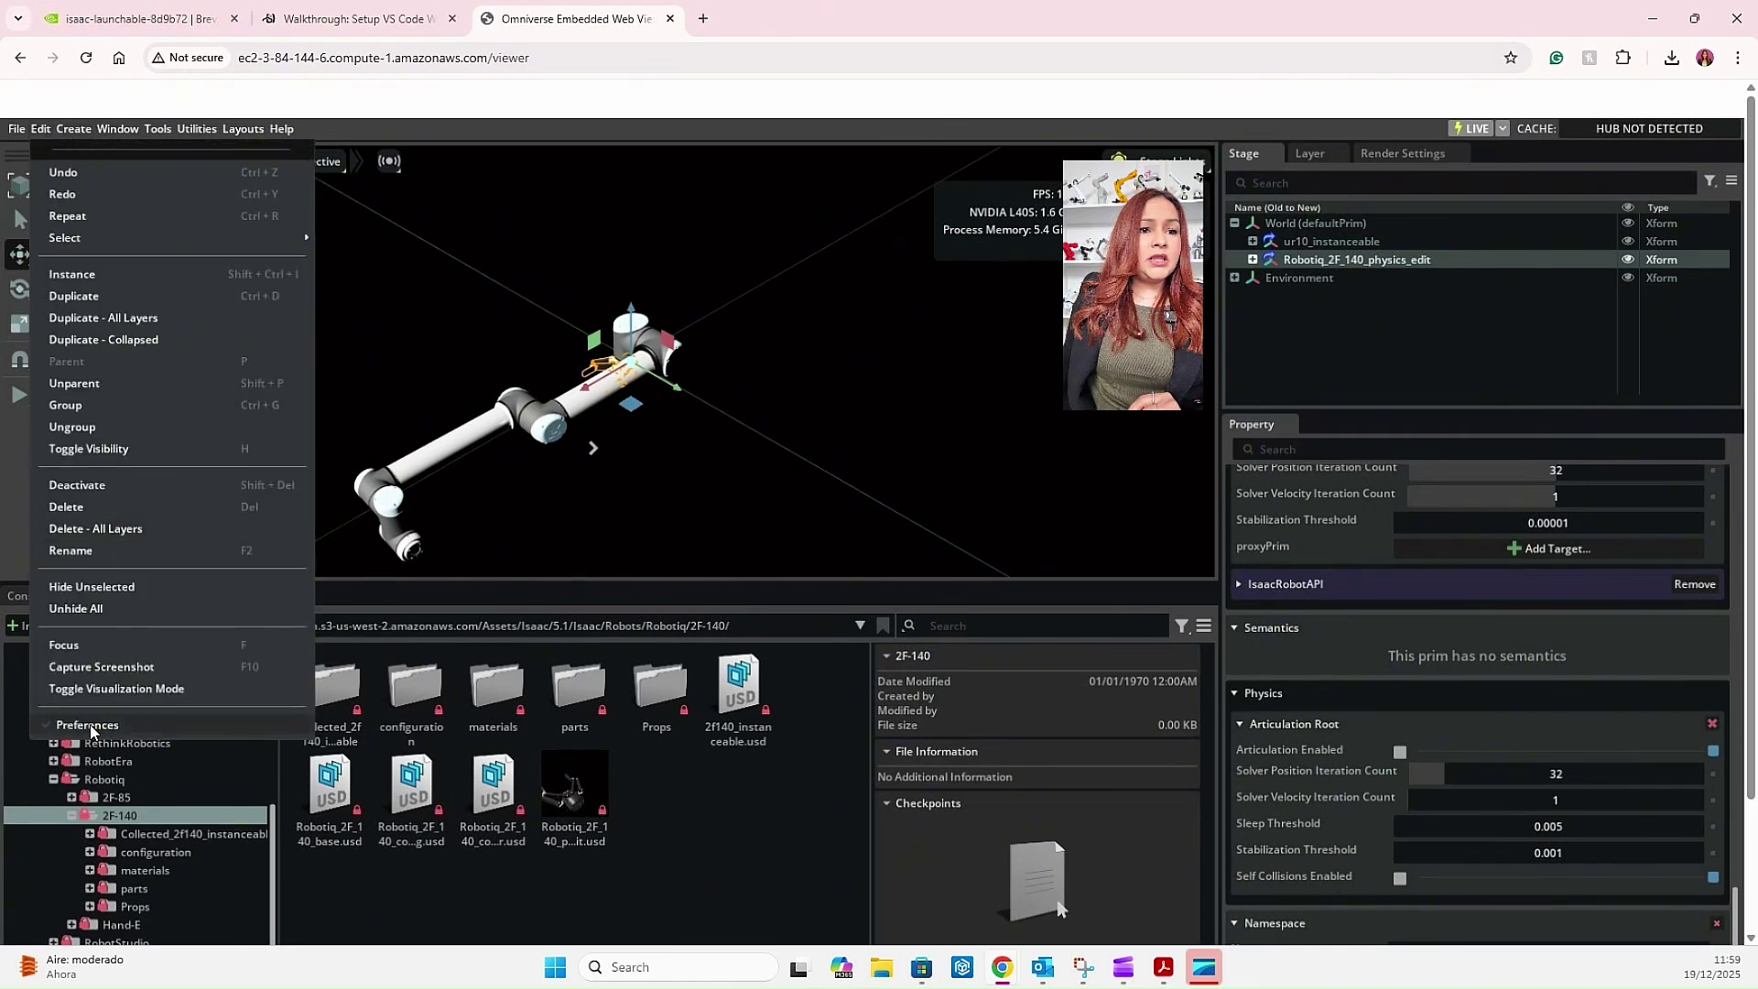
click(89, 725)
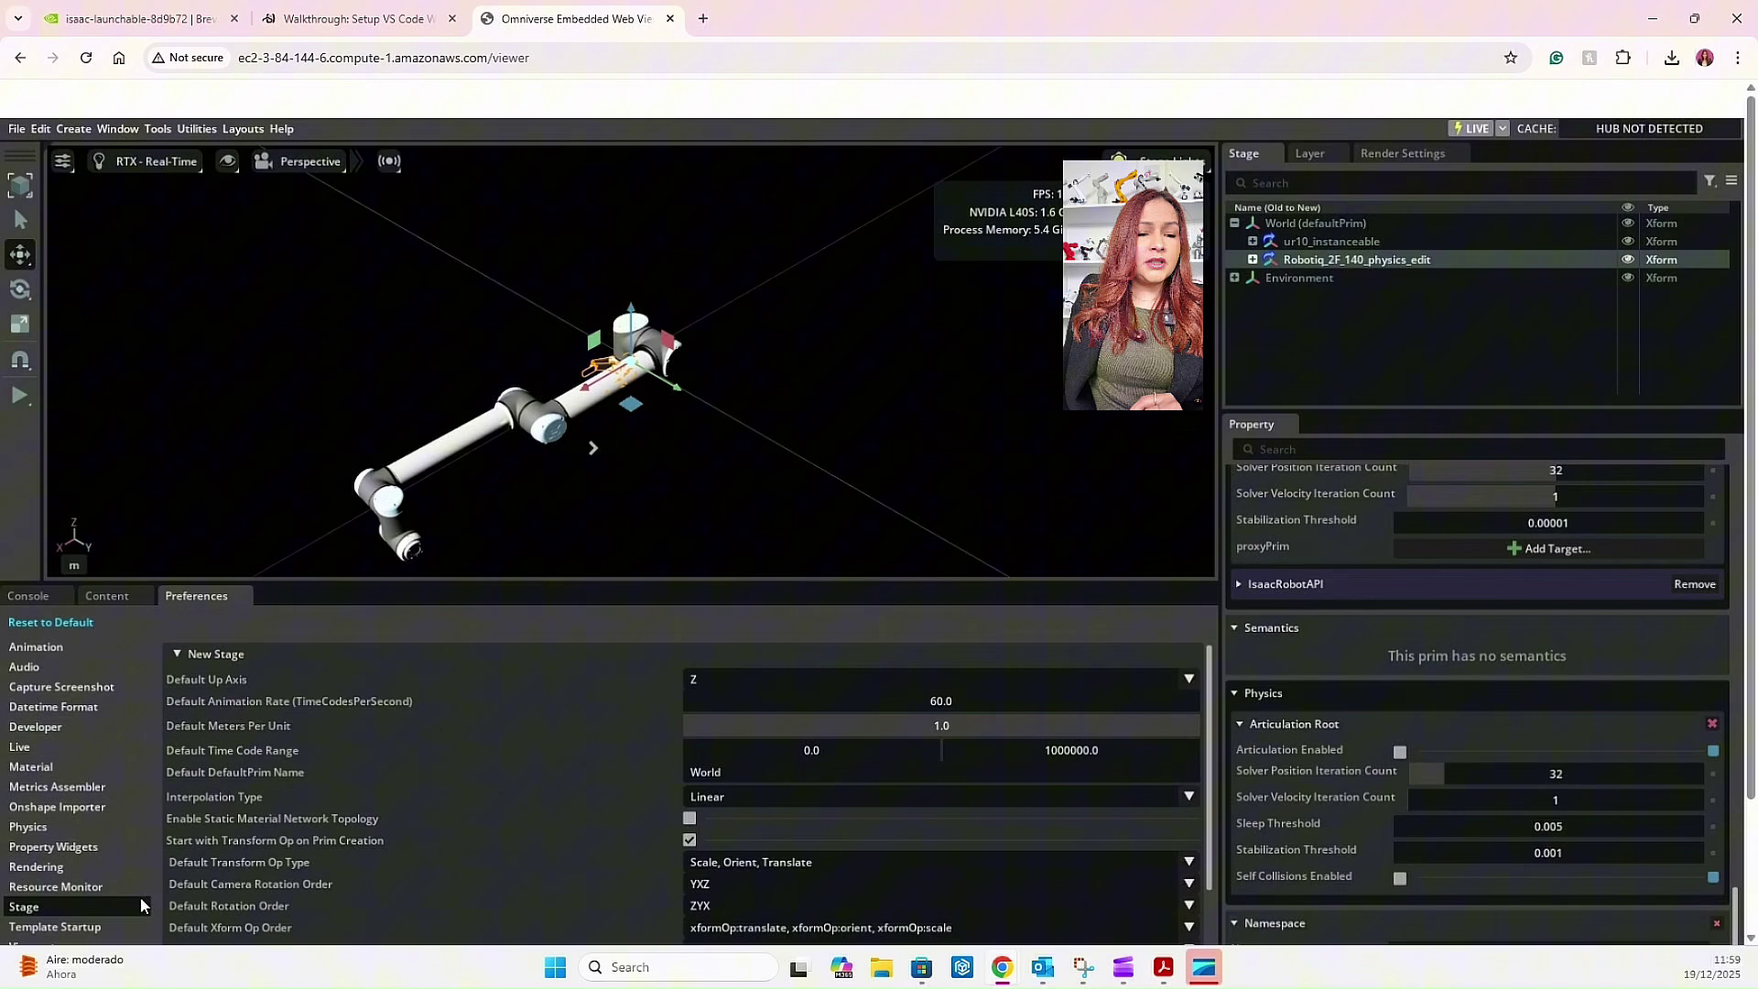
scroll(735, 816, down, 5)
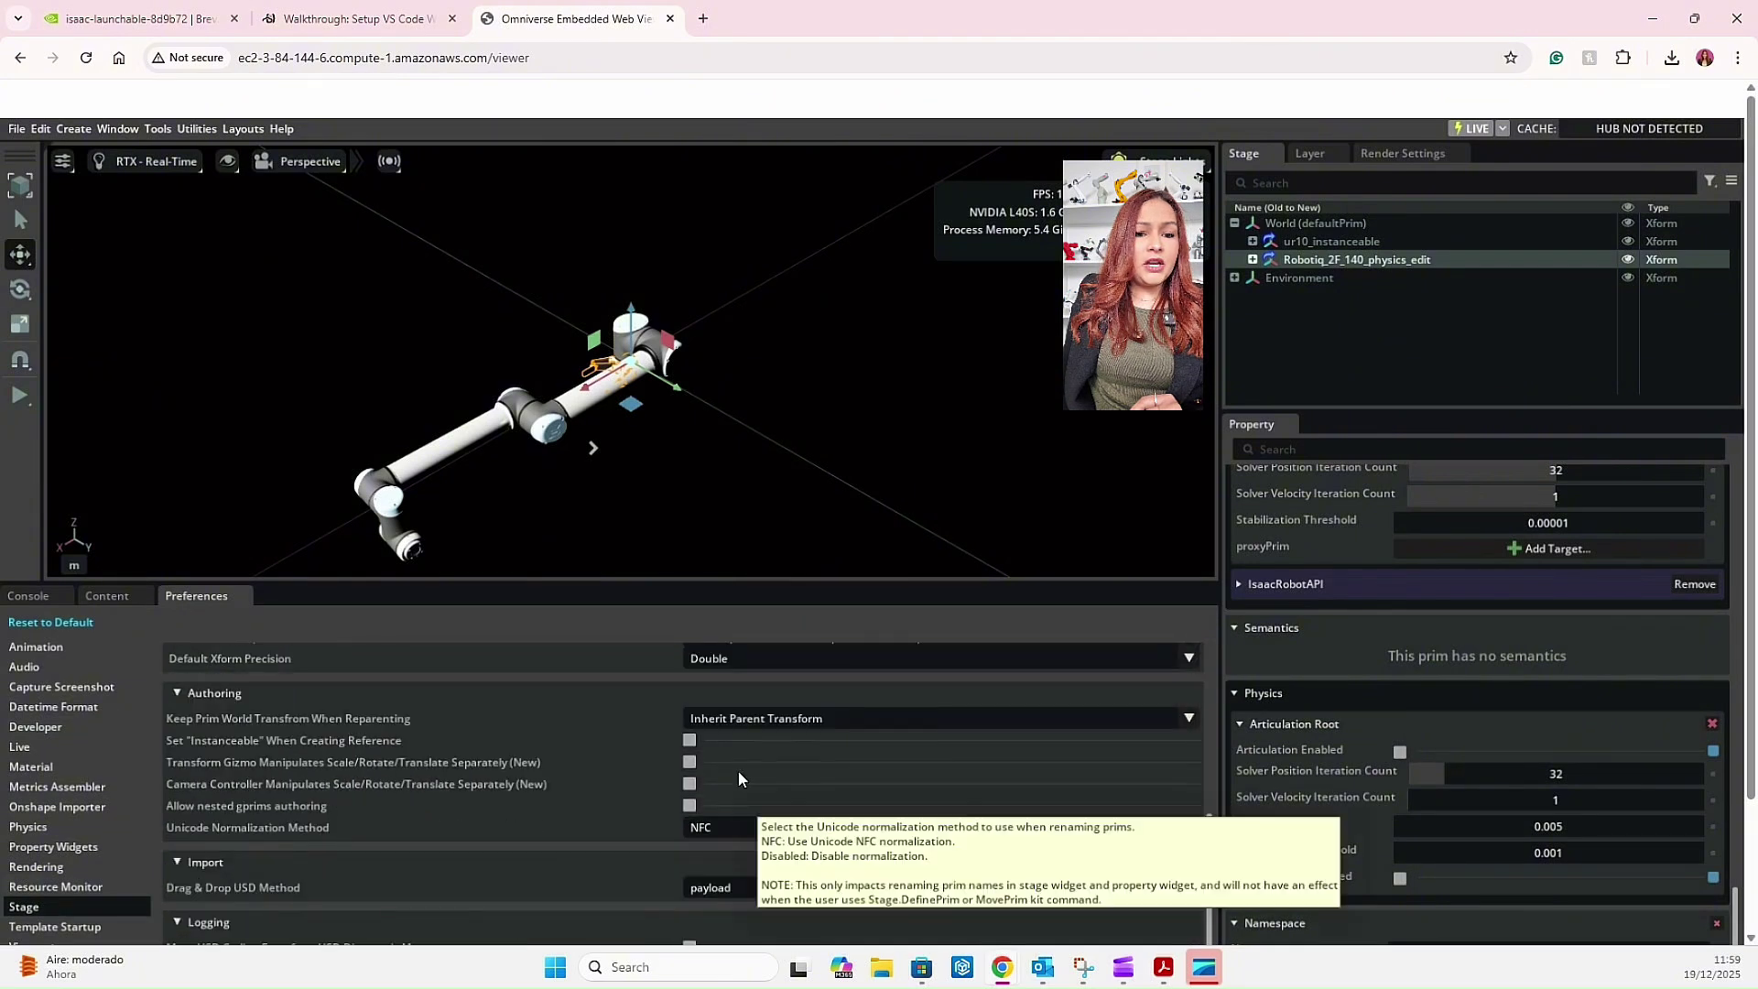
click(1188, 718)
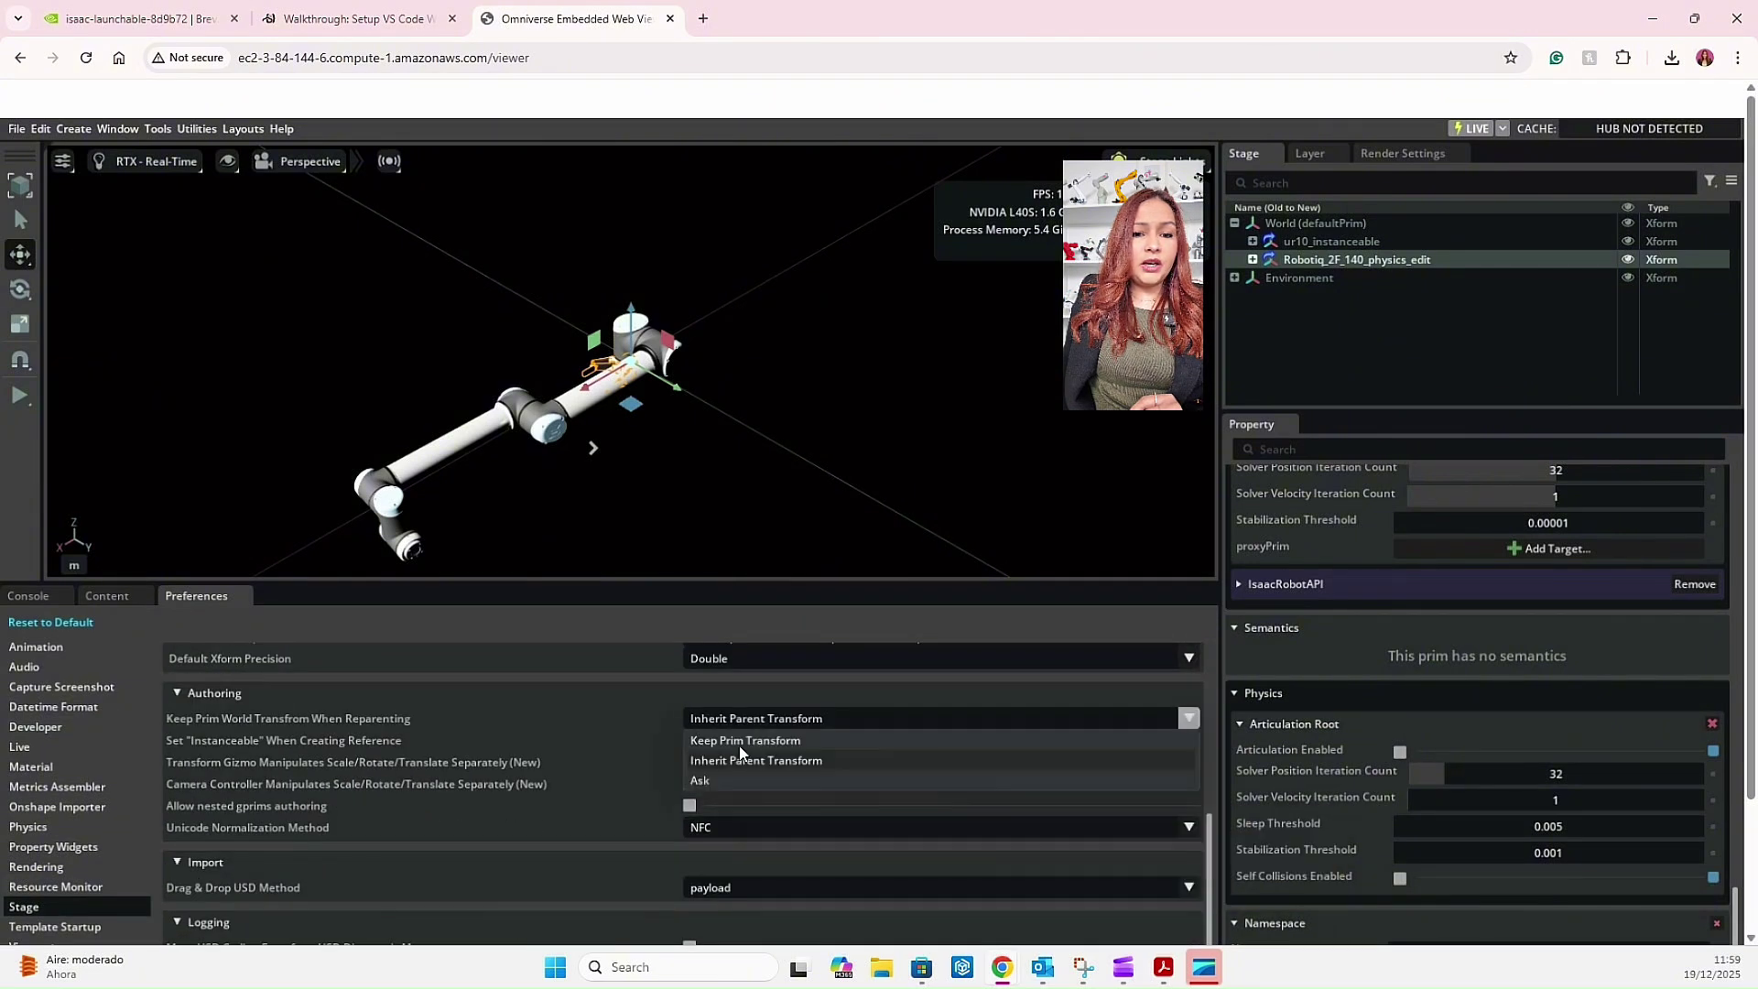
click(707, 780)
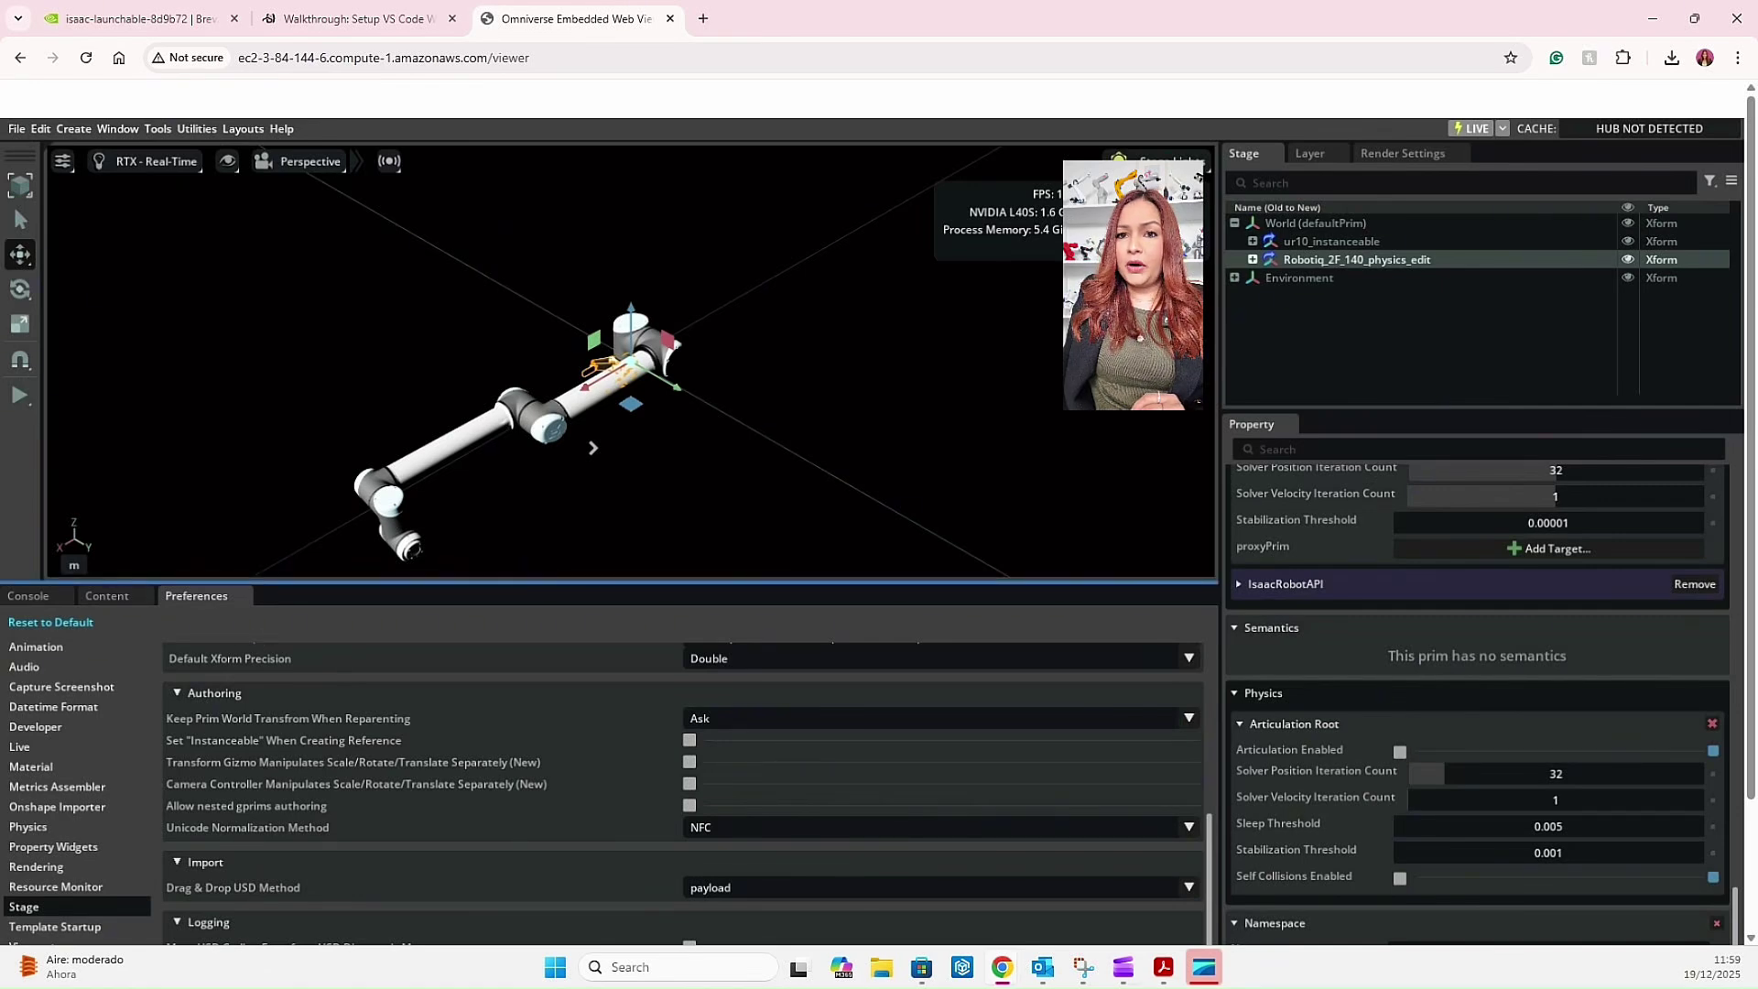
- Move Robotiq_2F_140_physics_edit under the UR10's ee_link and confirm the placement
click(1252, 242)
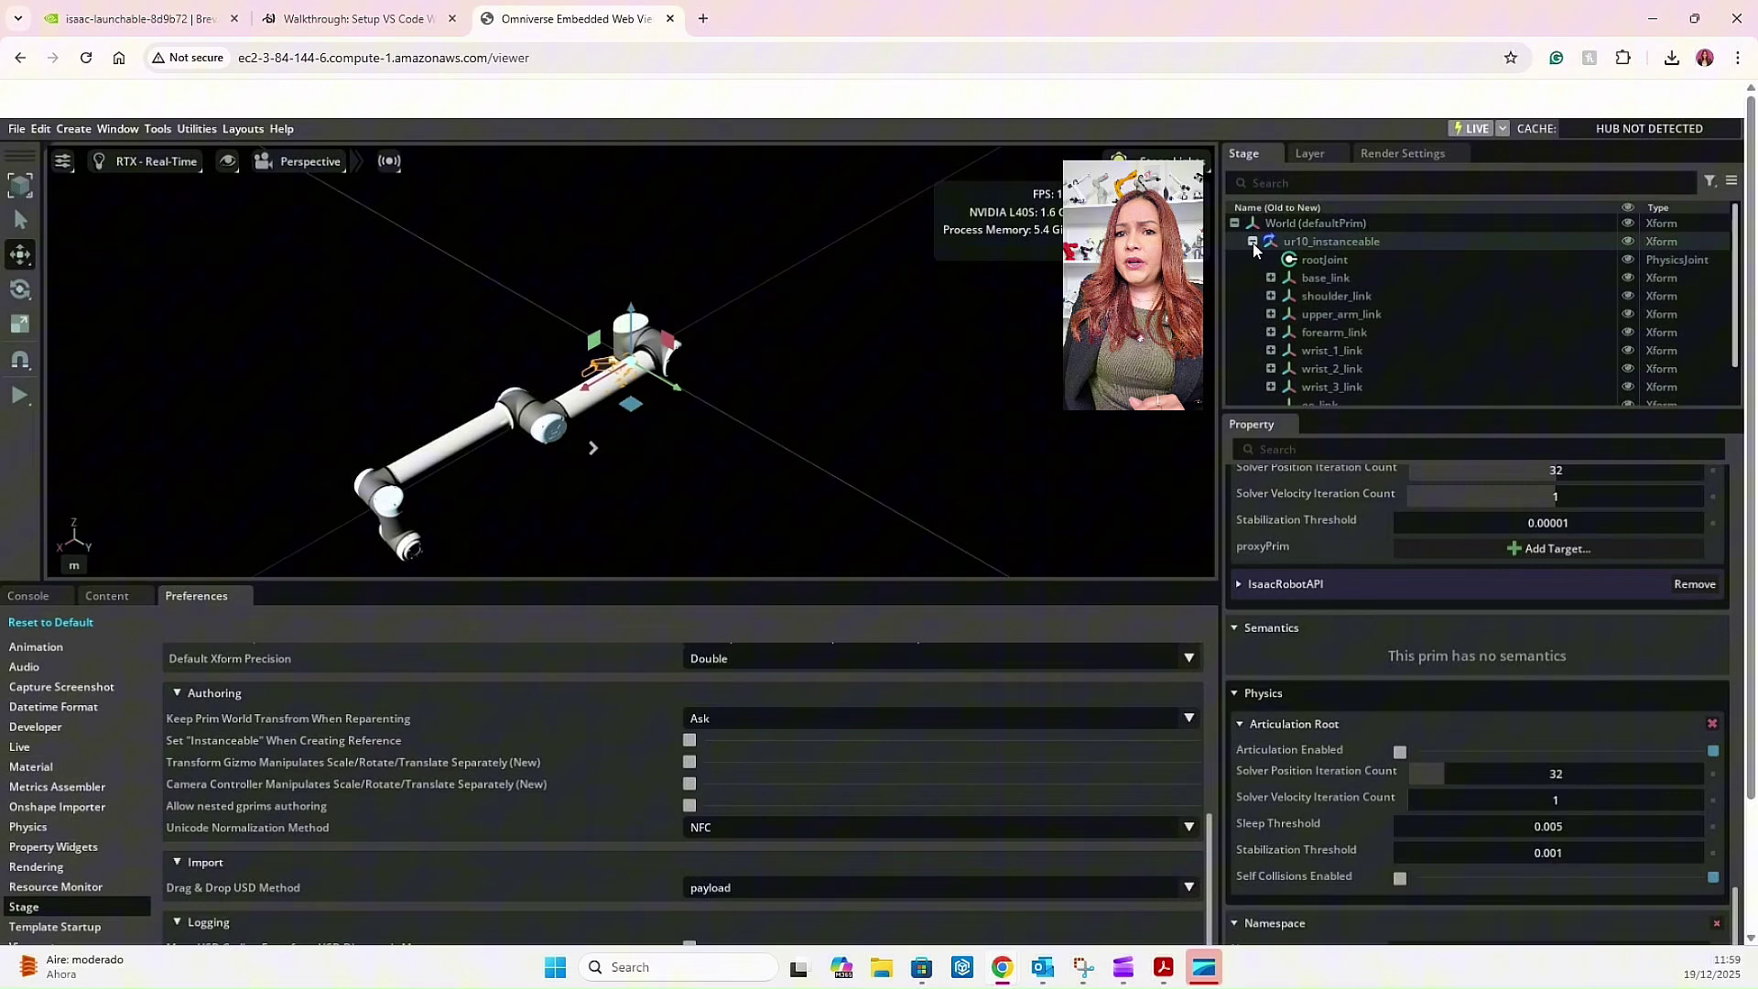
scroll(1375, 394, down, 2)
drag(1375, 412, 1371, 682)
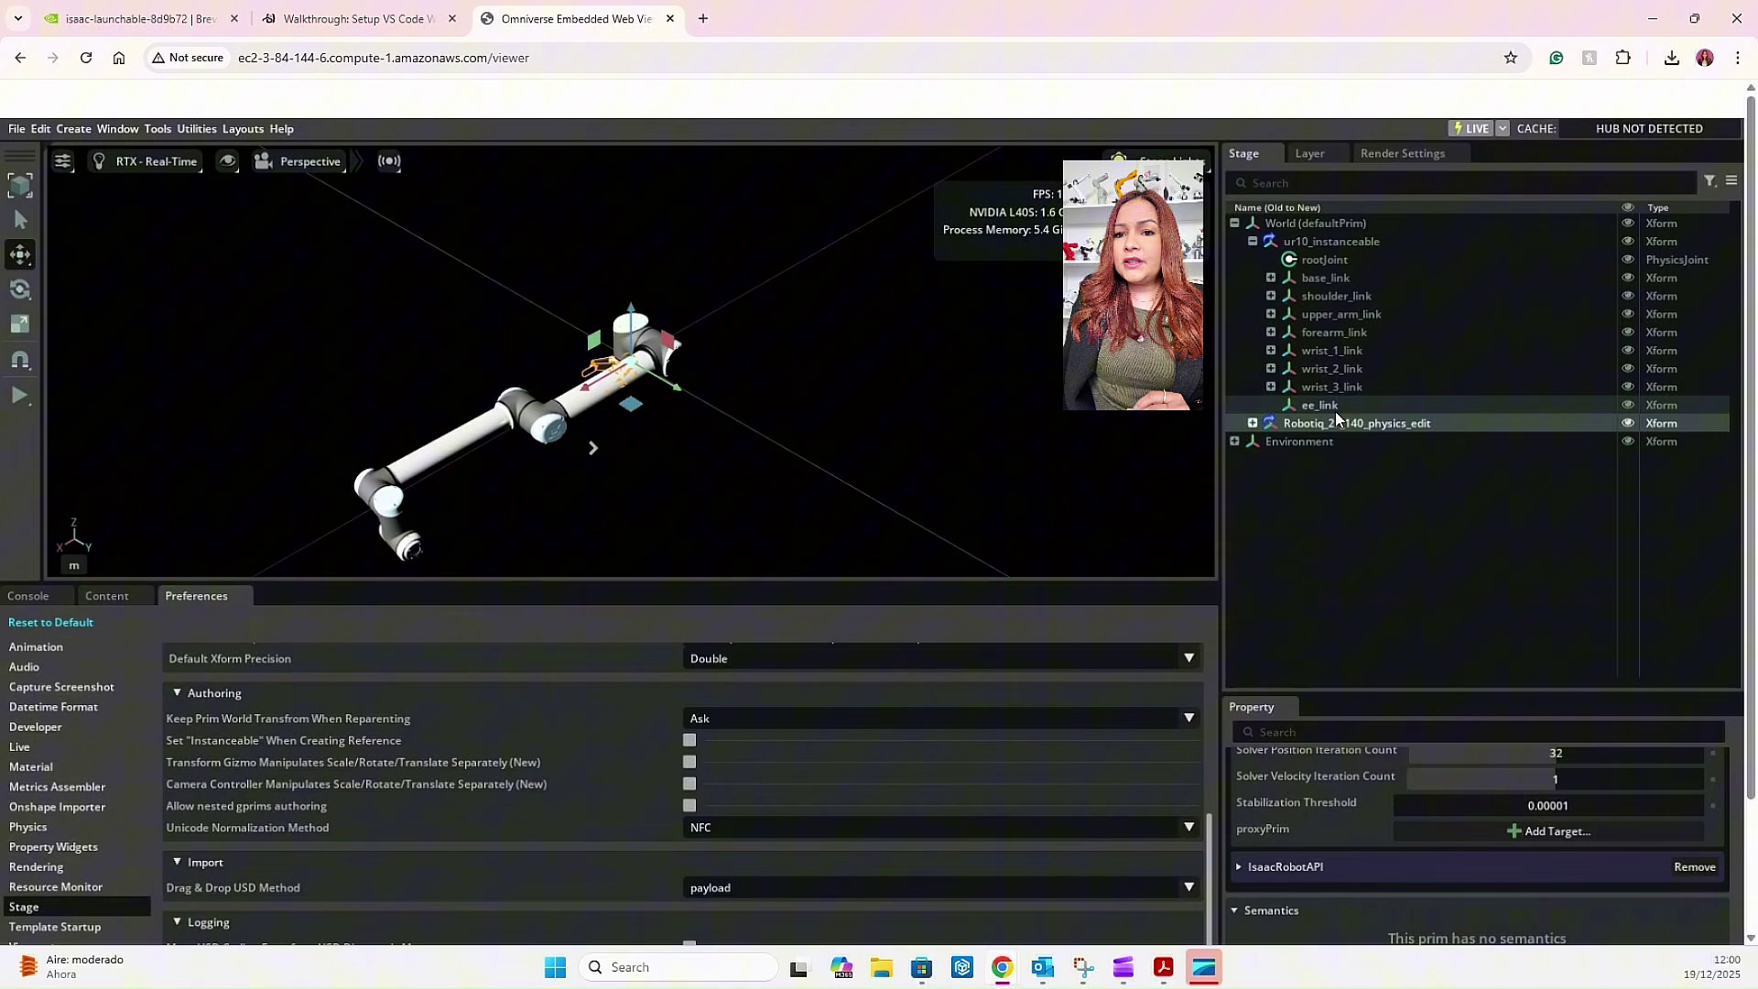
drag(1337, 428, 1342, 410)
click(1392, 442)
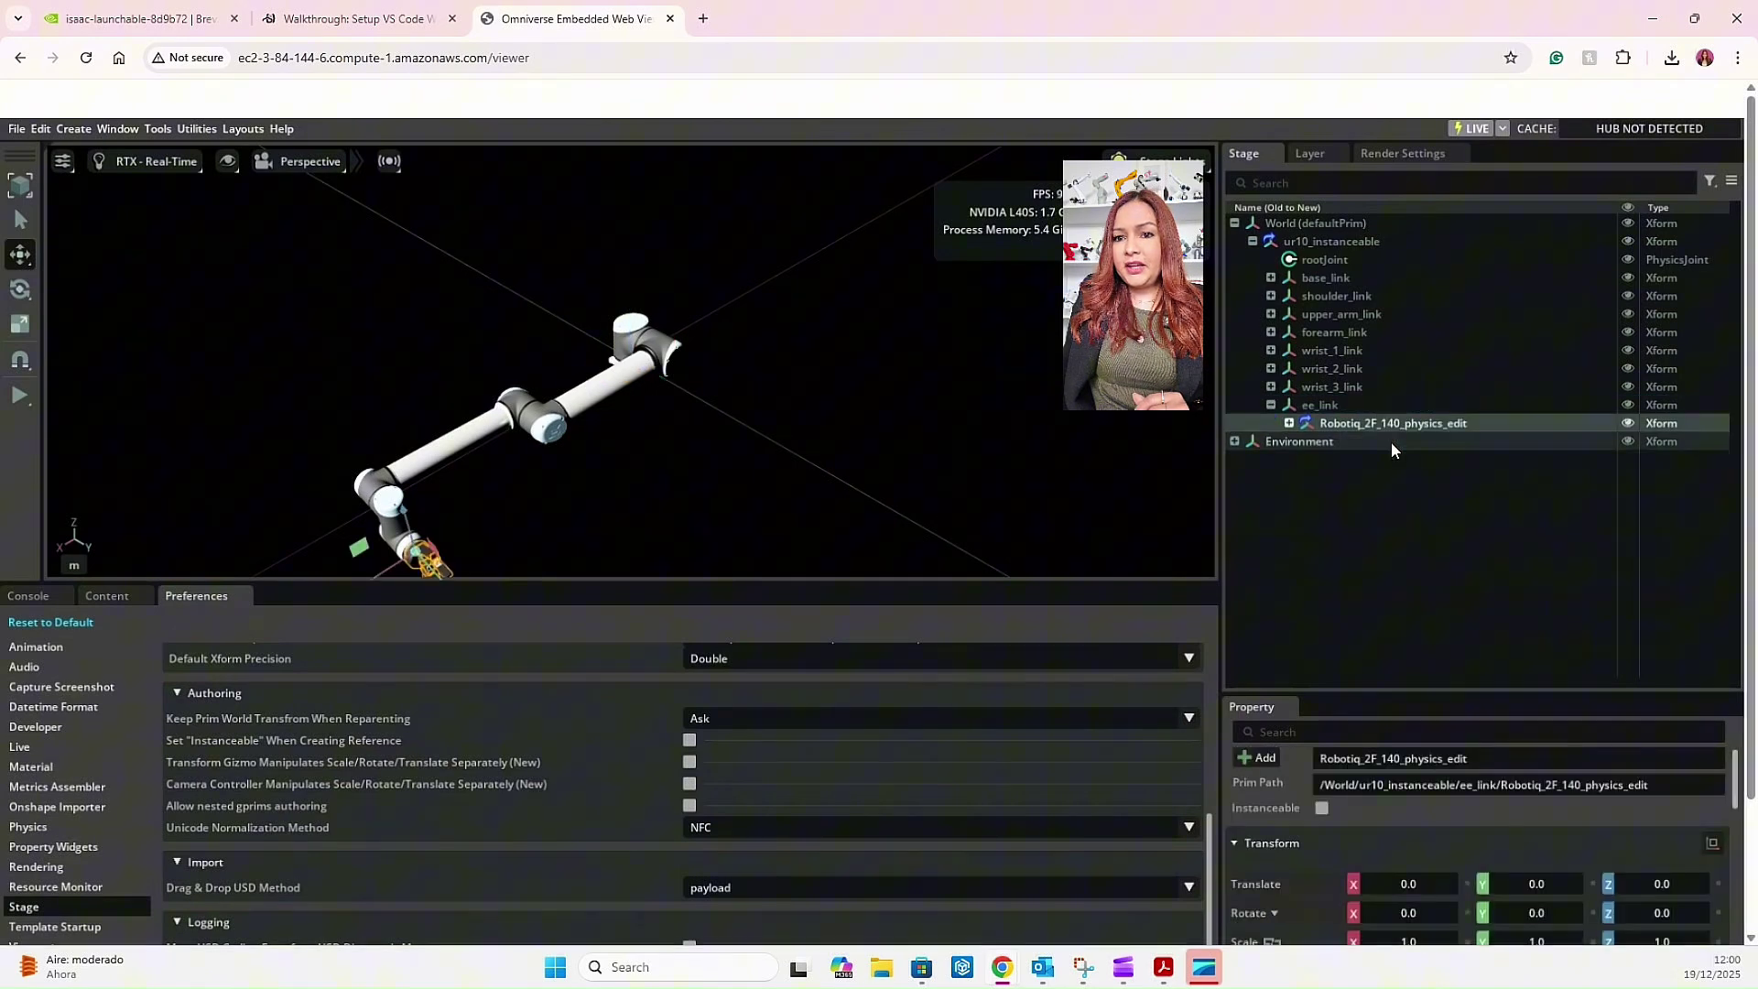
- Set 'Keep Prim World Transform When Reparenting' back to Inherit Parent Transform
right_click(670, 481)
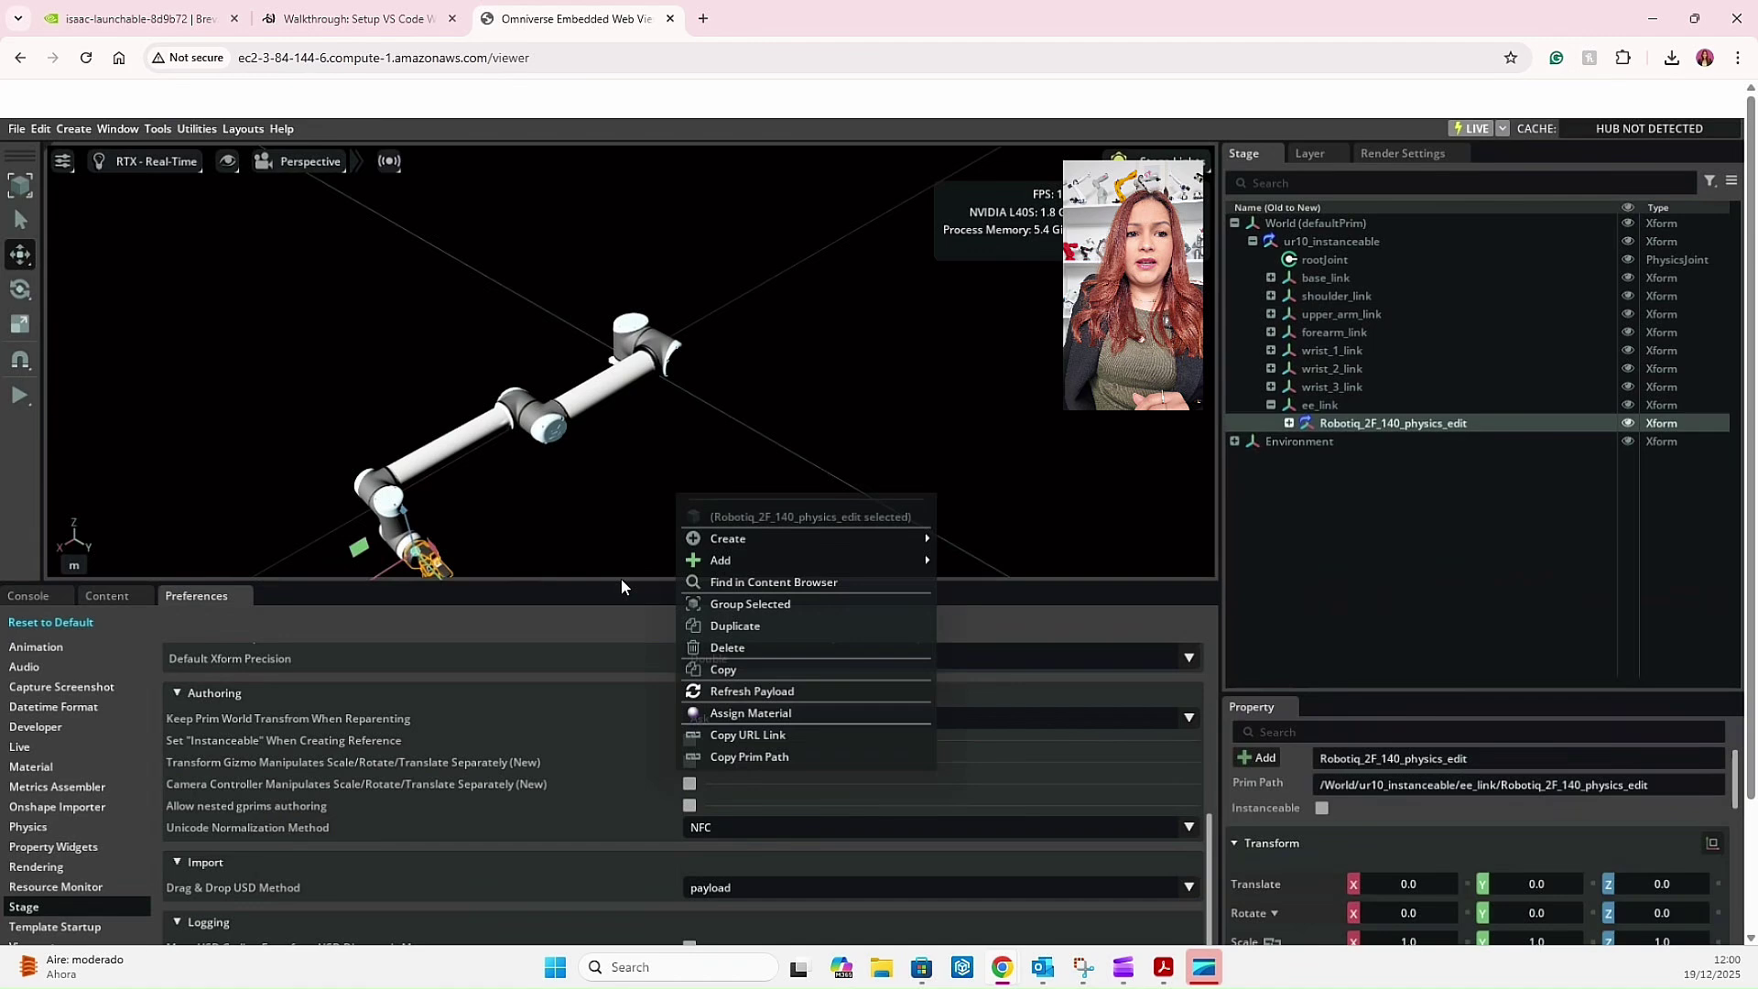
drag(620, 579, 620, 643)
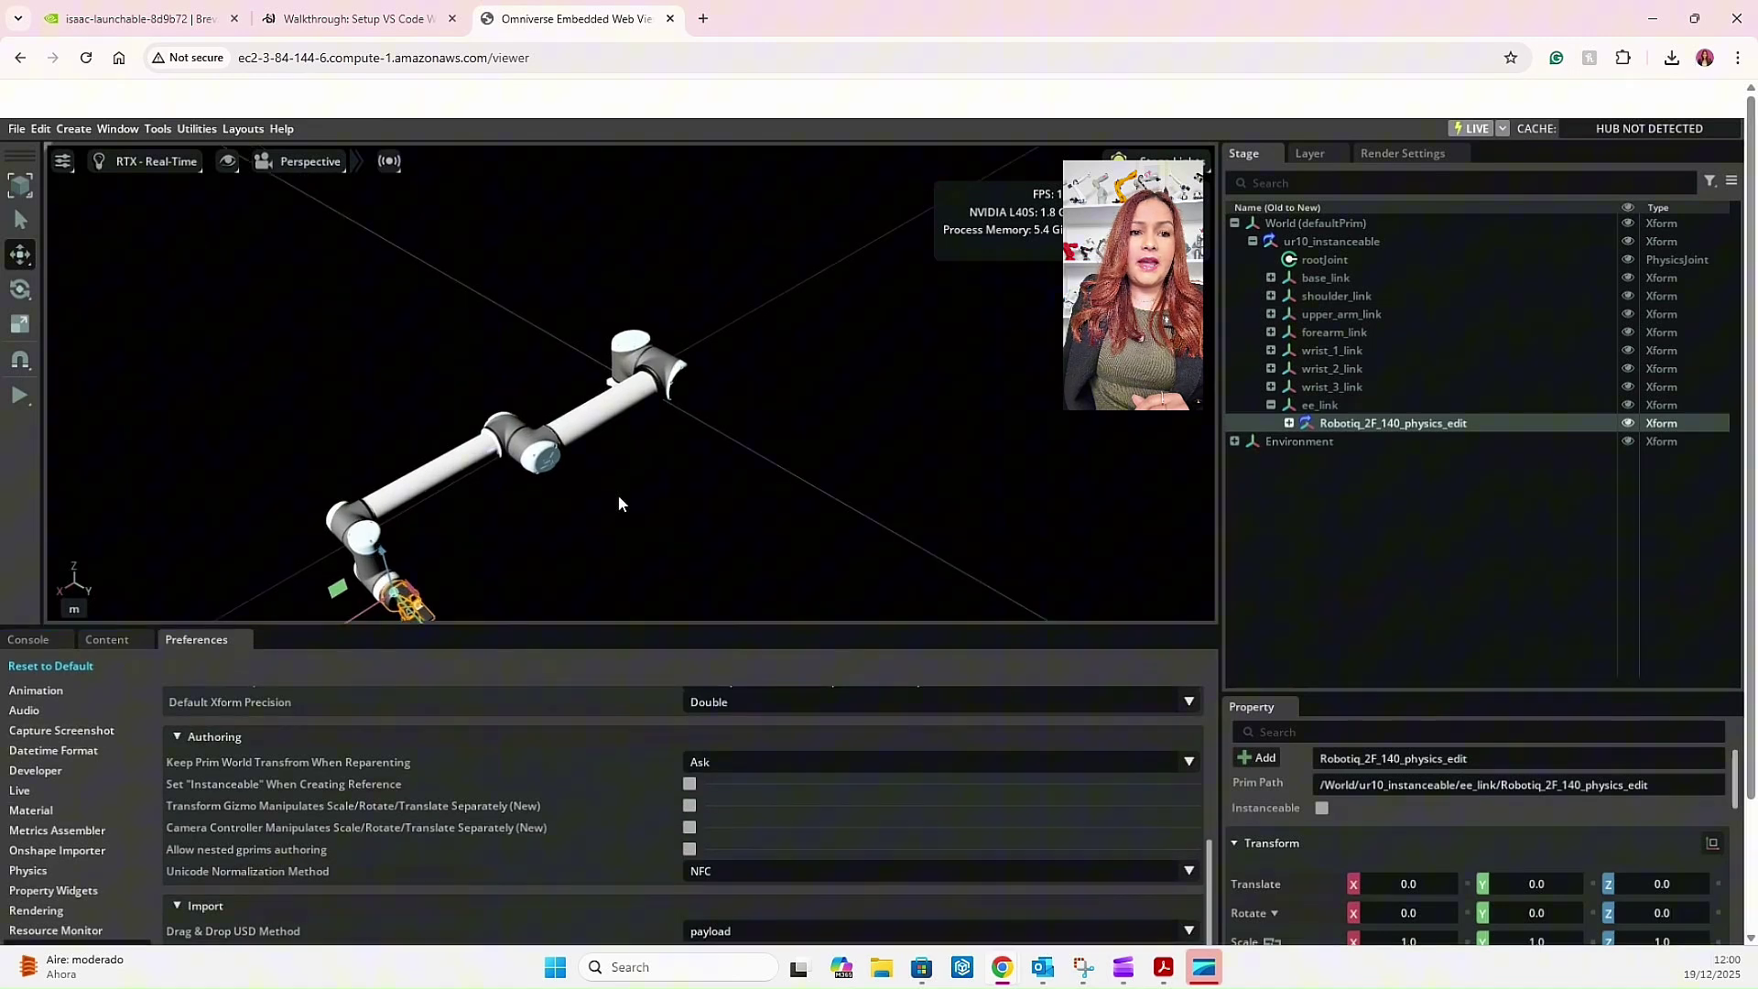
scroll(383, 862, up, 2)
scroll(709, 799, down, 1)
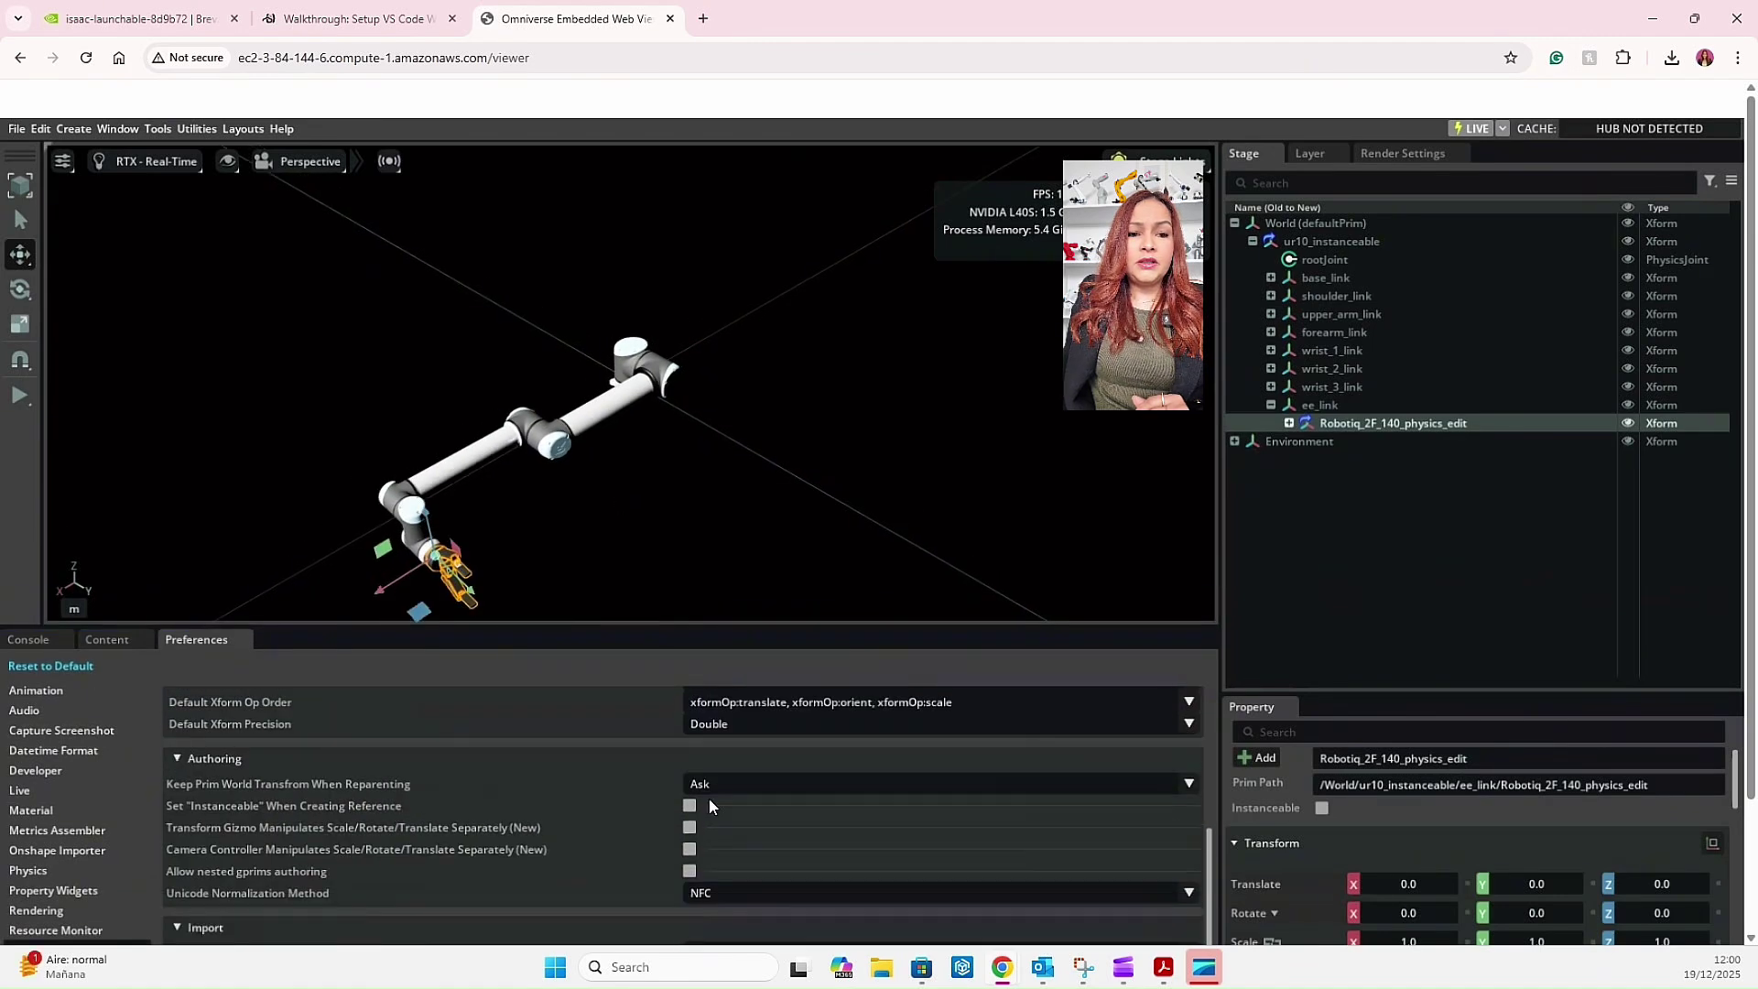
click(711, 791)
click(740, 828)
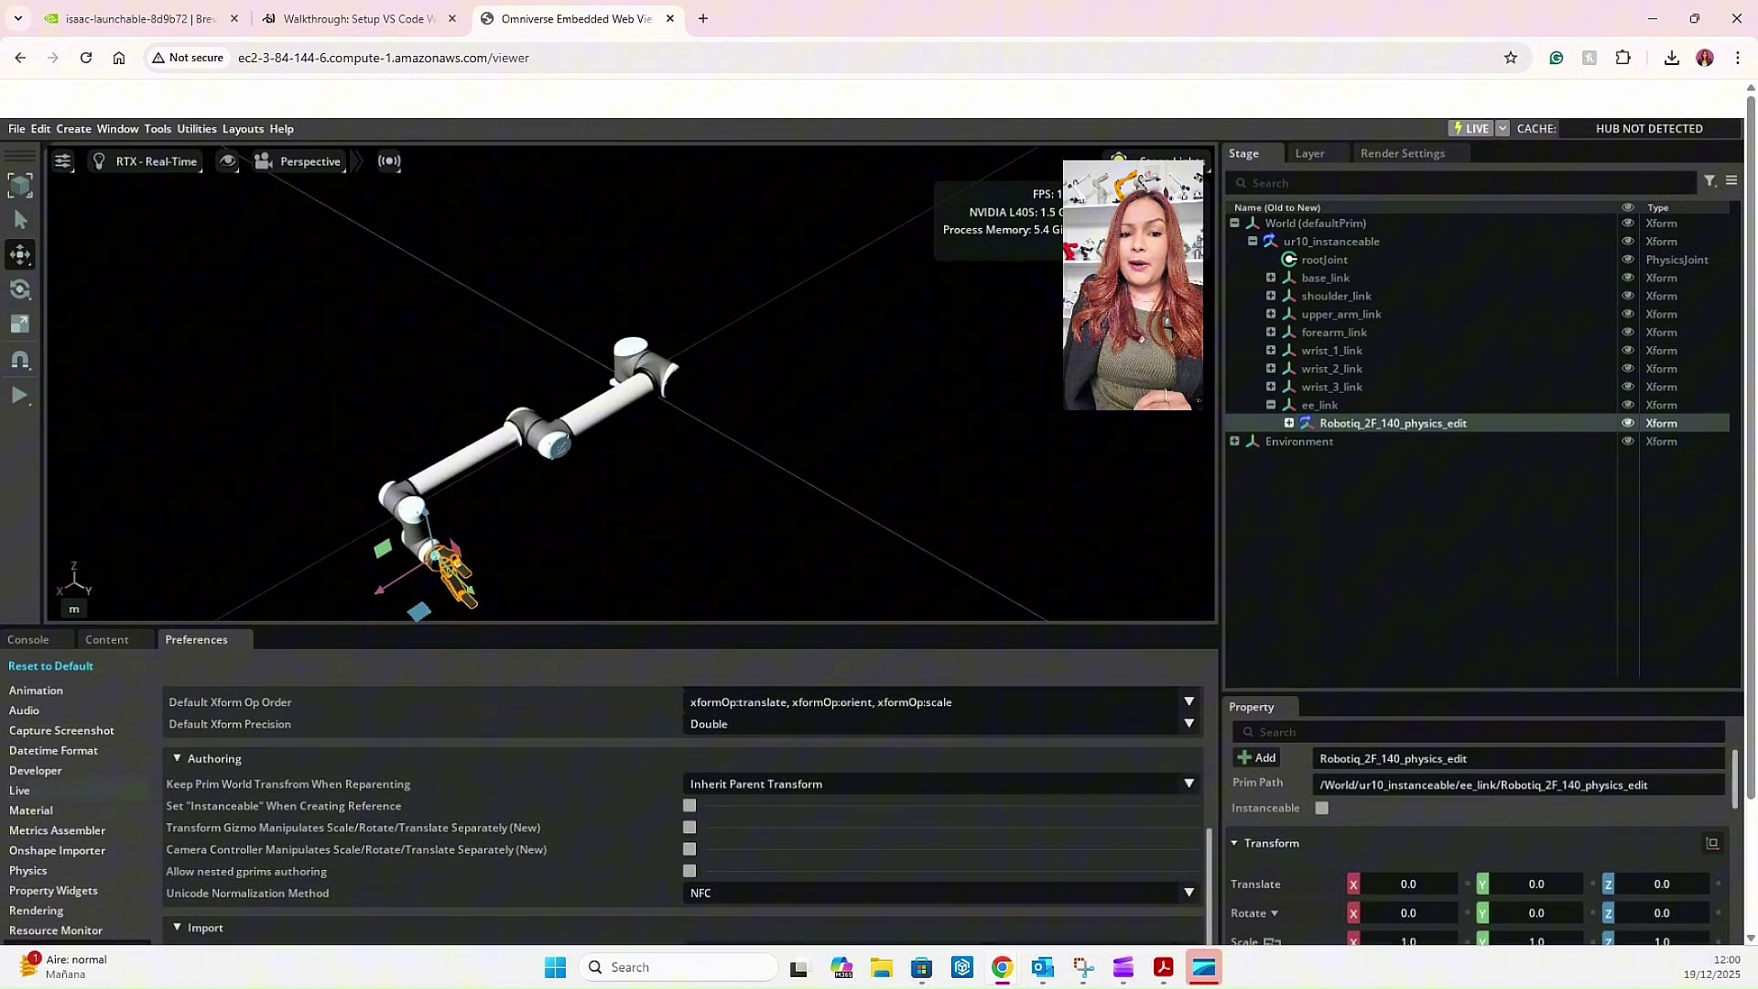
- Expand the gripper and select the arm's ee_link together with robotiq_base_link
click(1289, 423)
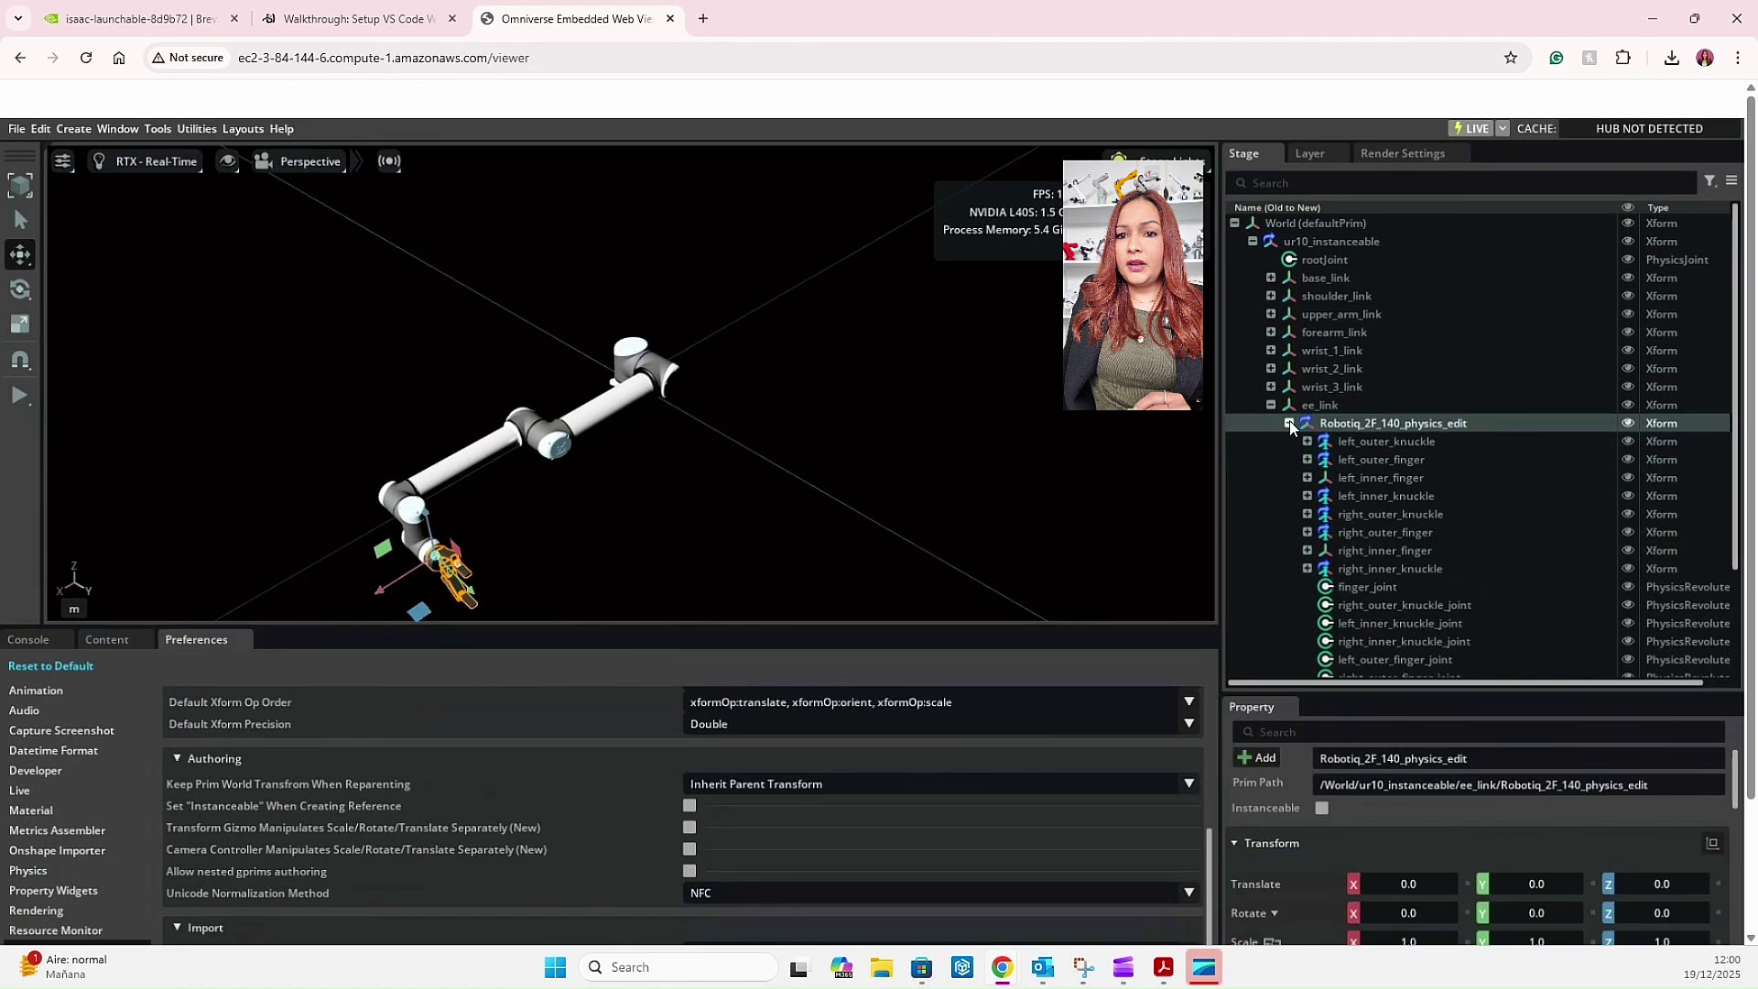
scroll(1335, 417, down, 3)
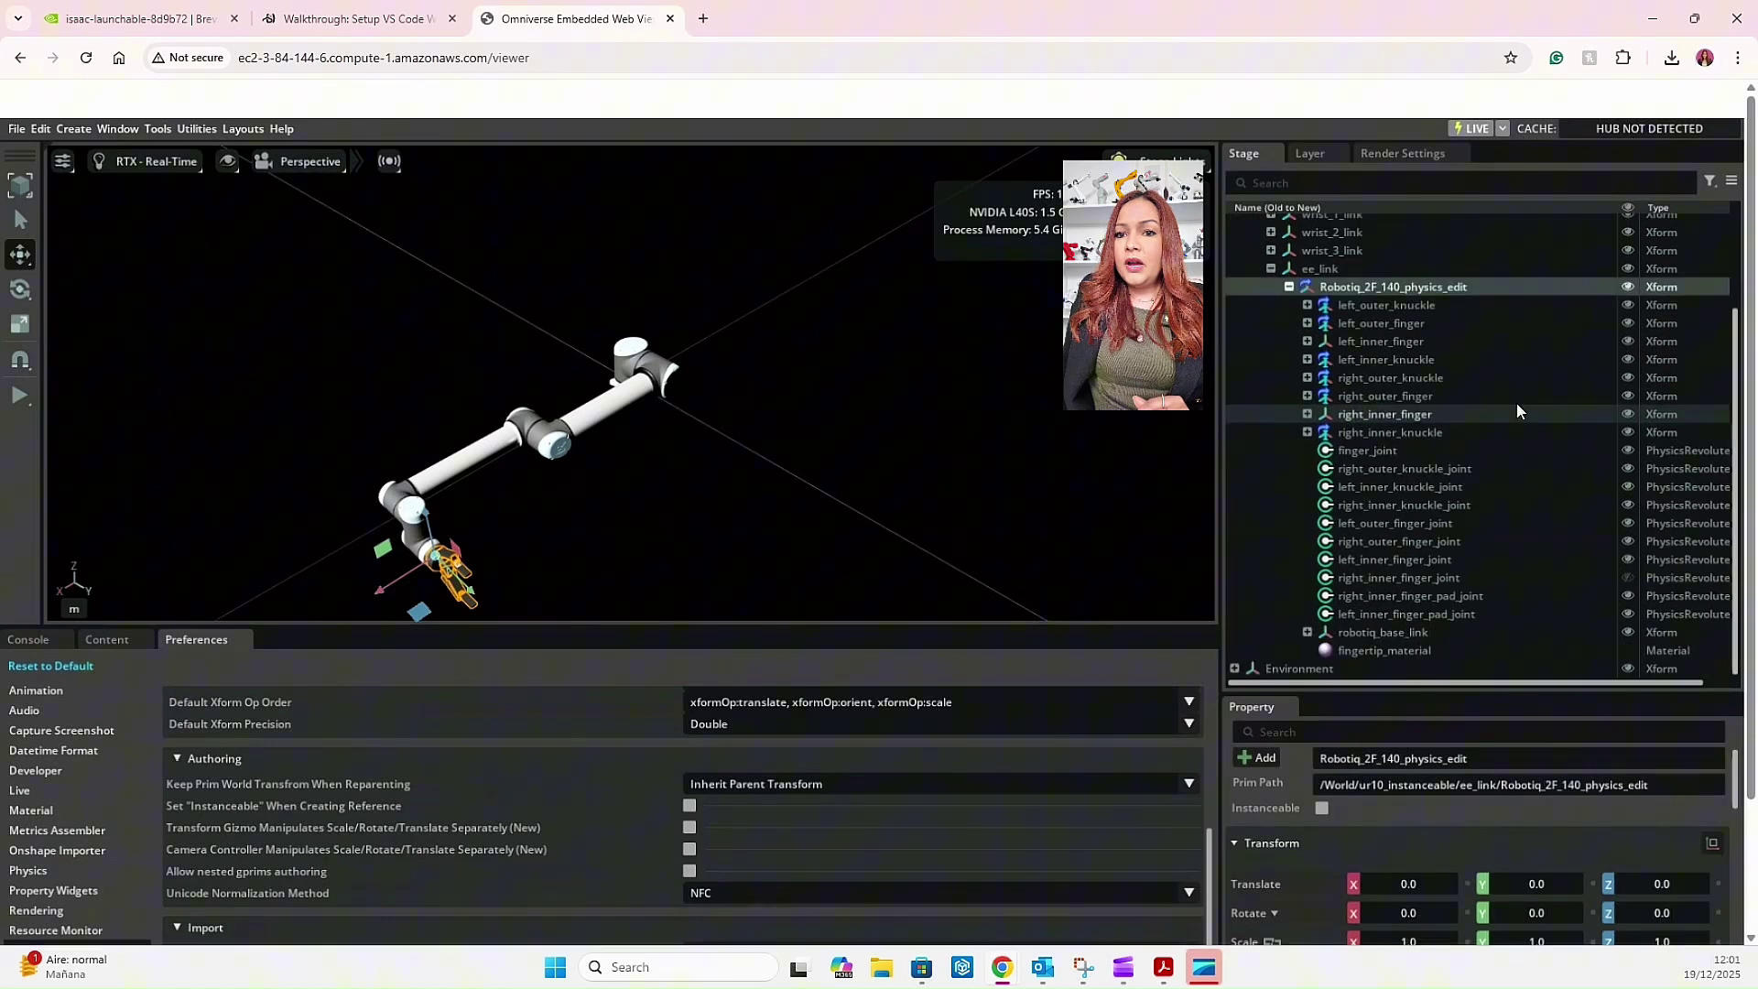
click(1328, 269)
drag(1753, 271, 1755, 357)
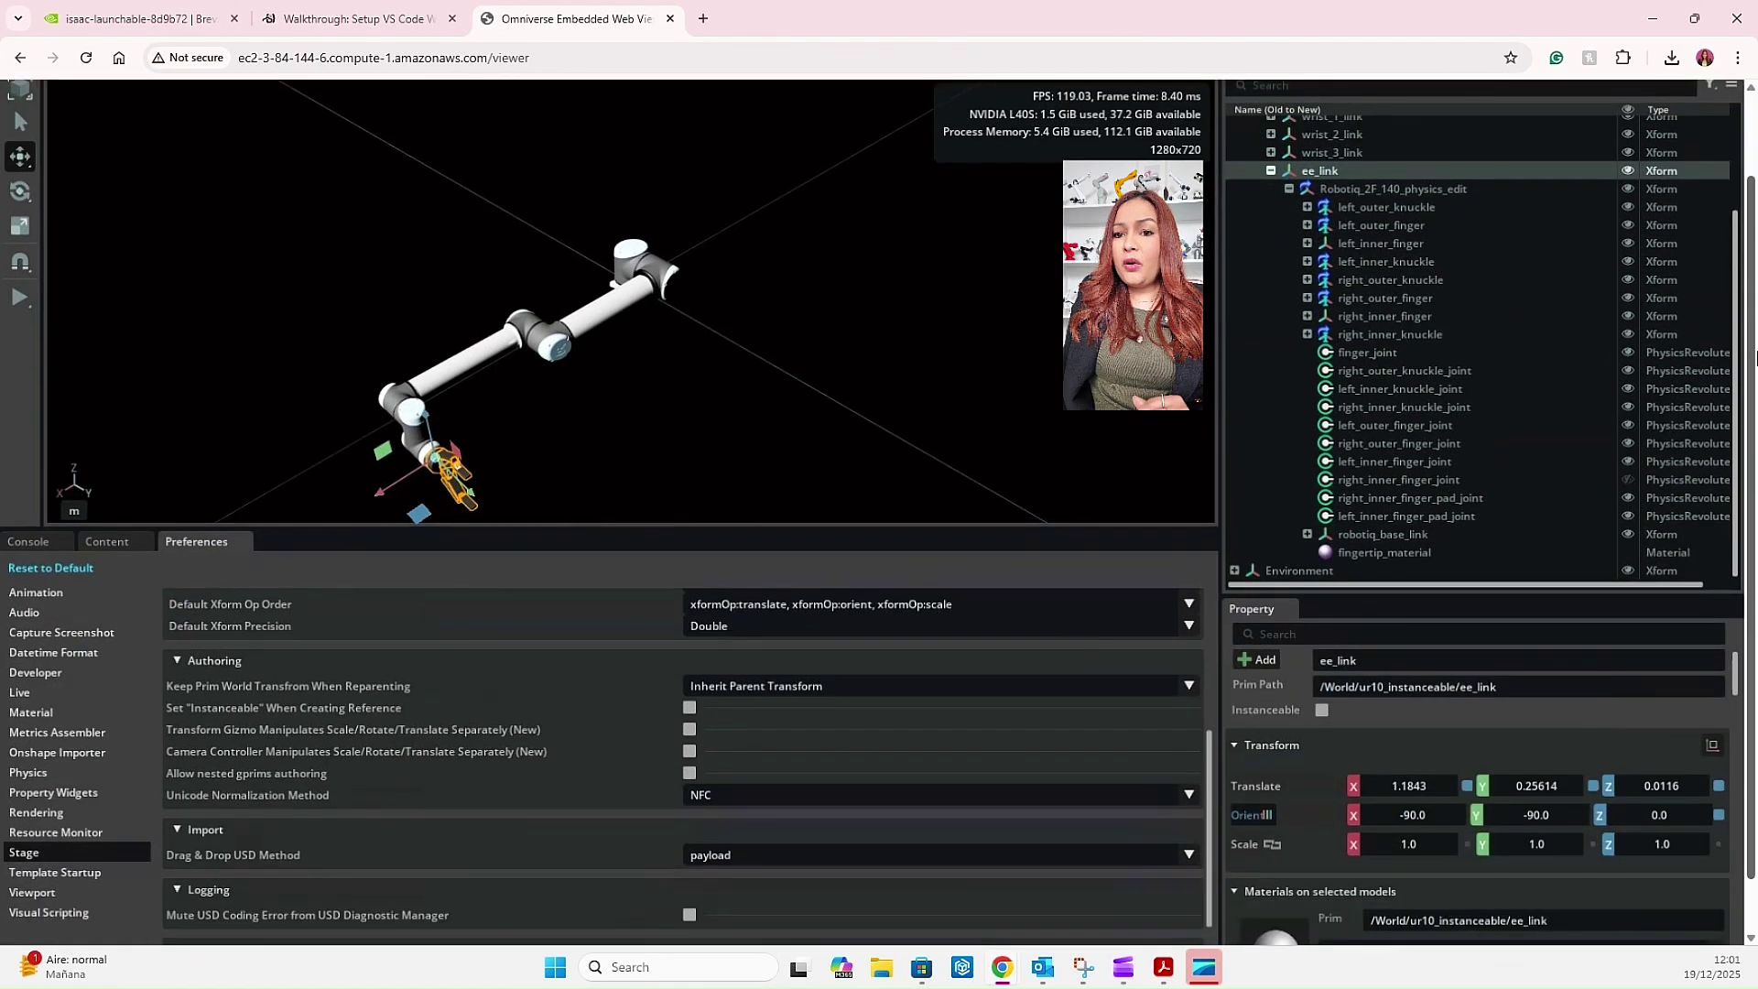
click(1373, 534)
click(1337, 172)
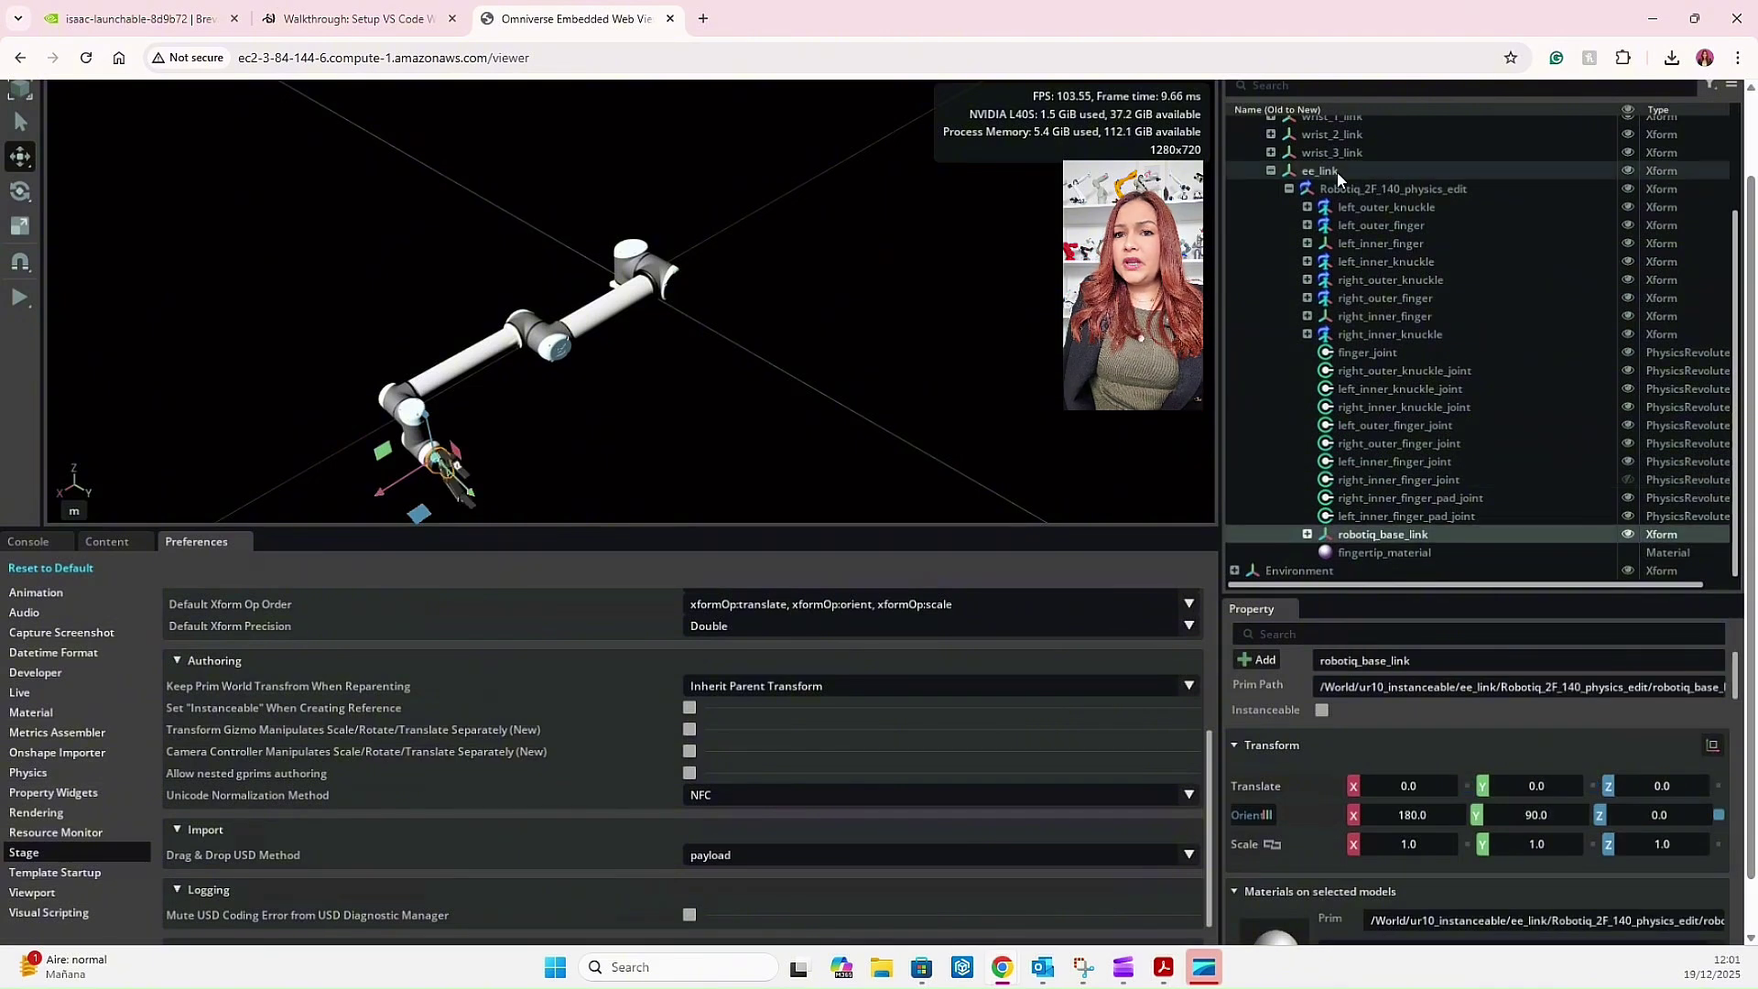
ctrl+click(1373, 534)
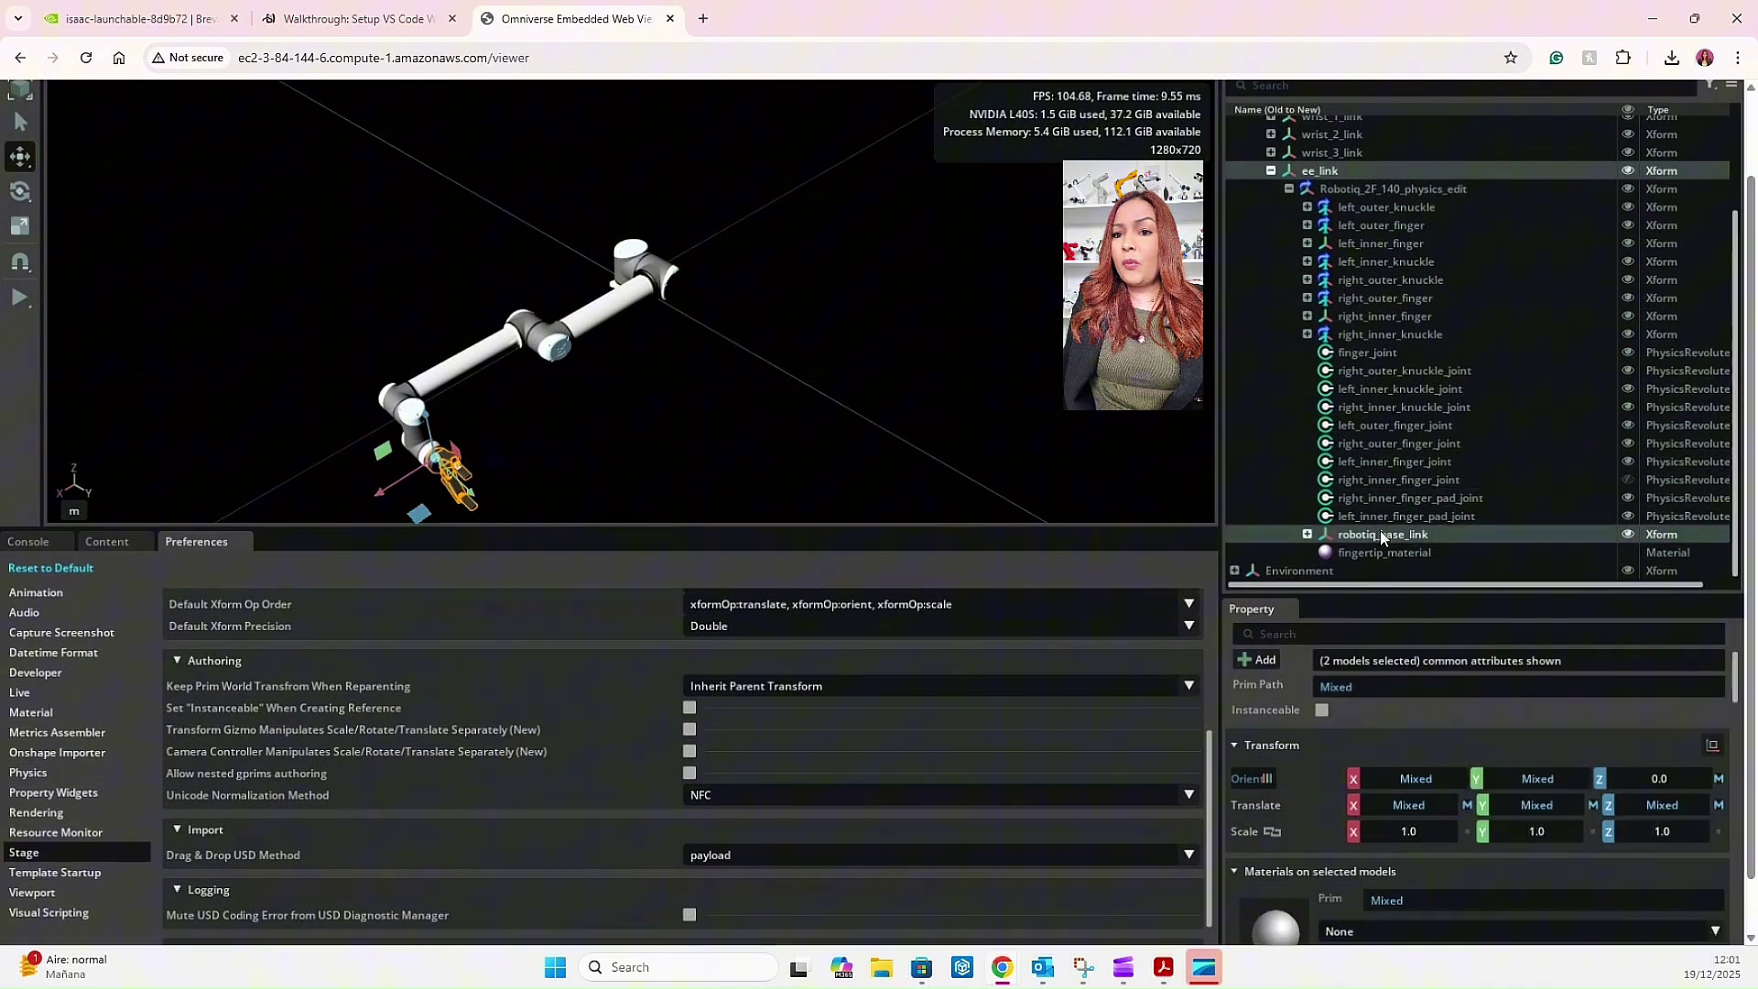
- Create a Fixed Joint between ee_link and robotiq_base_link
right_click(1382, 534)
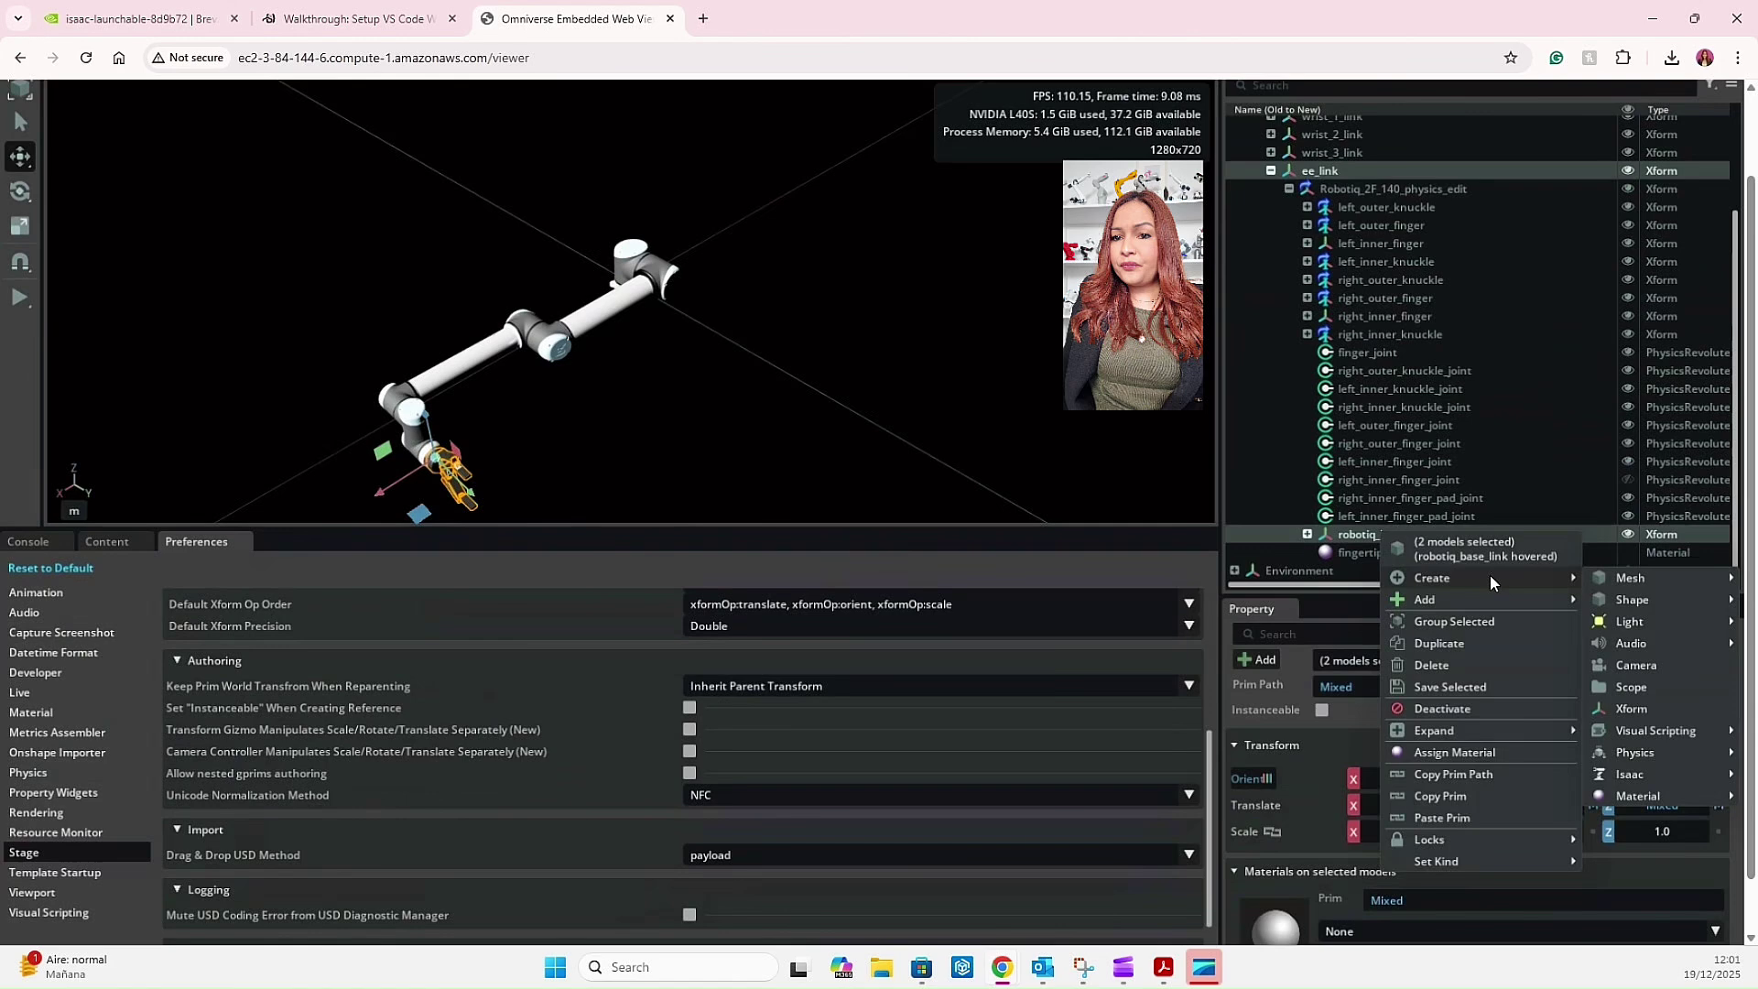
mouse_move(1431, 577)
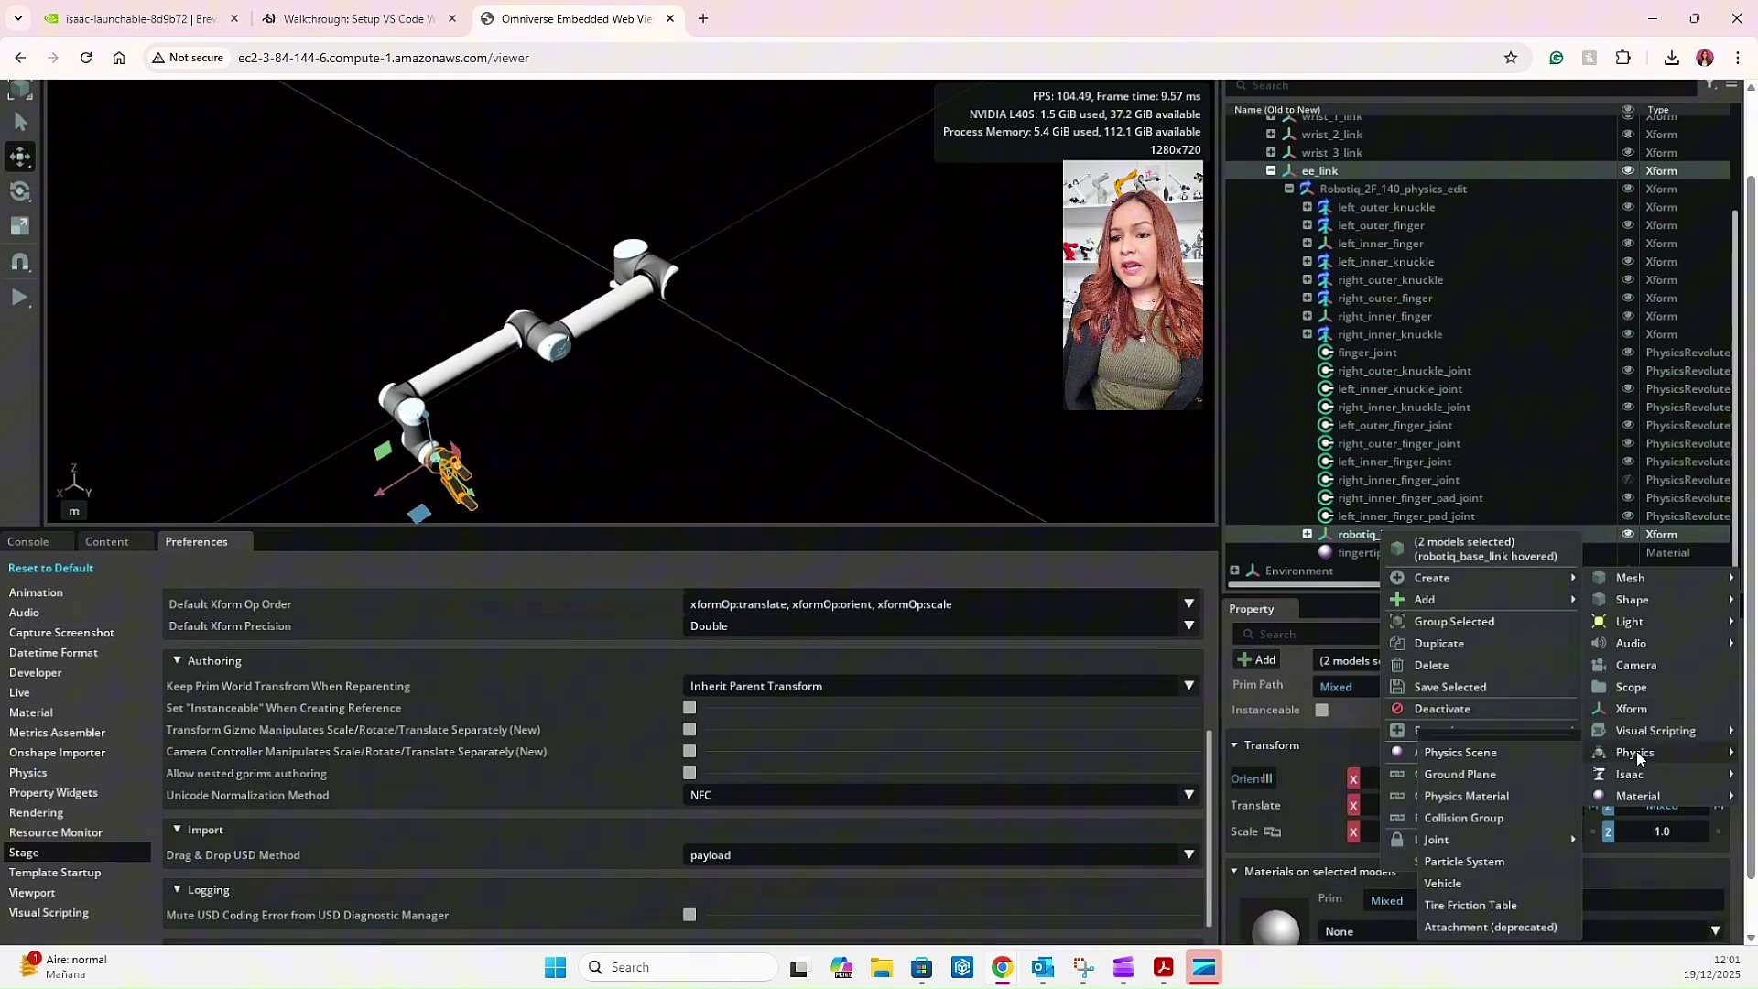
mouse_move(1436, 839)
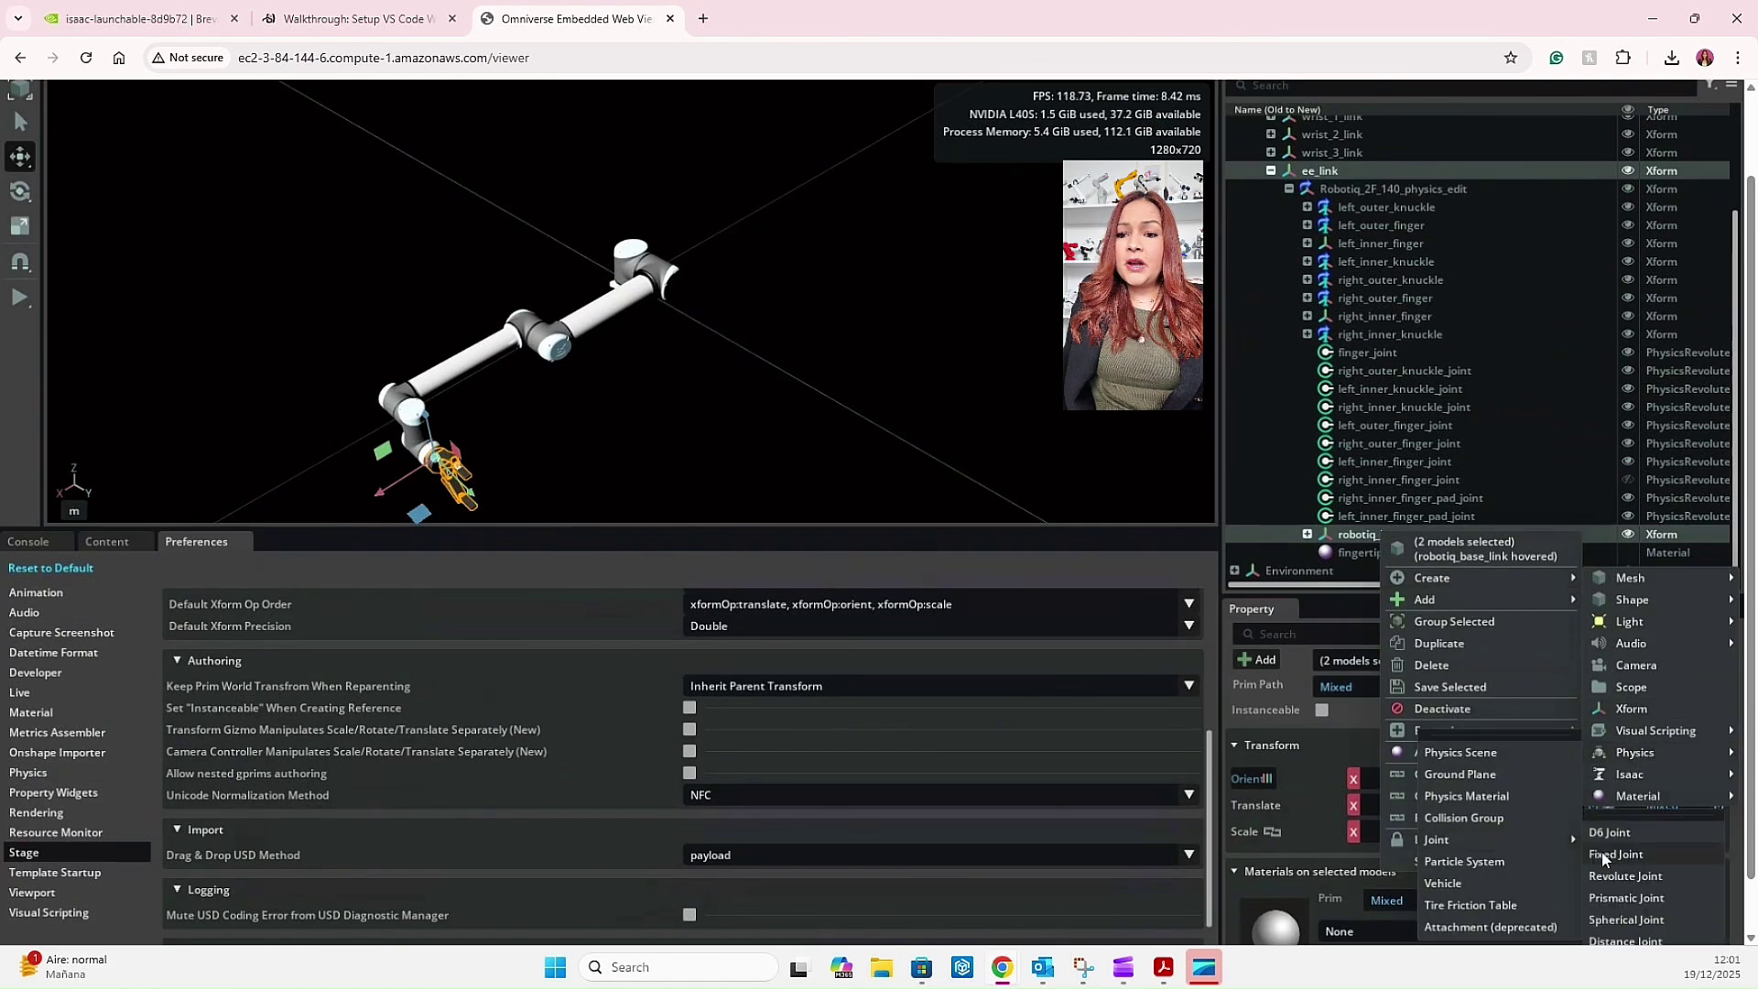
click(1602, 851)
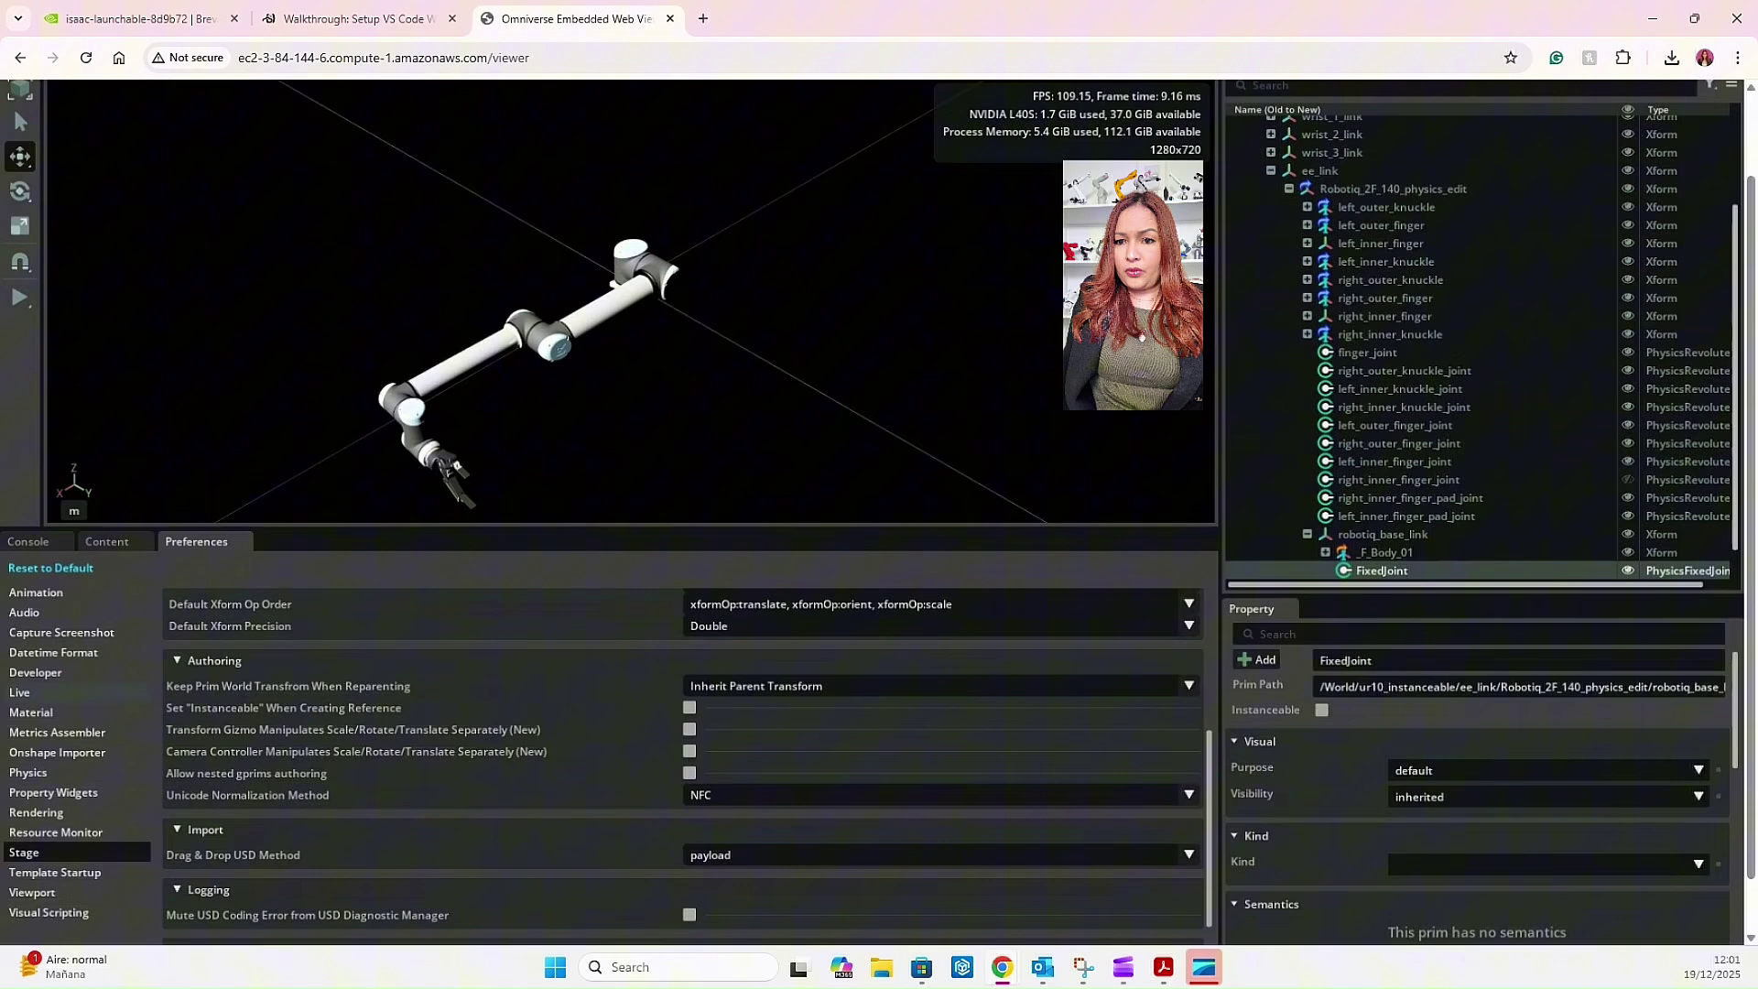
scroll(80, 128, up, 2)
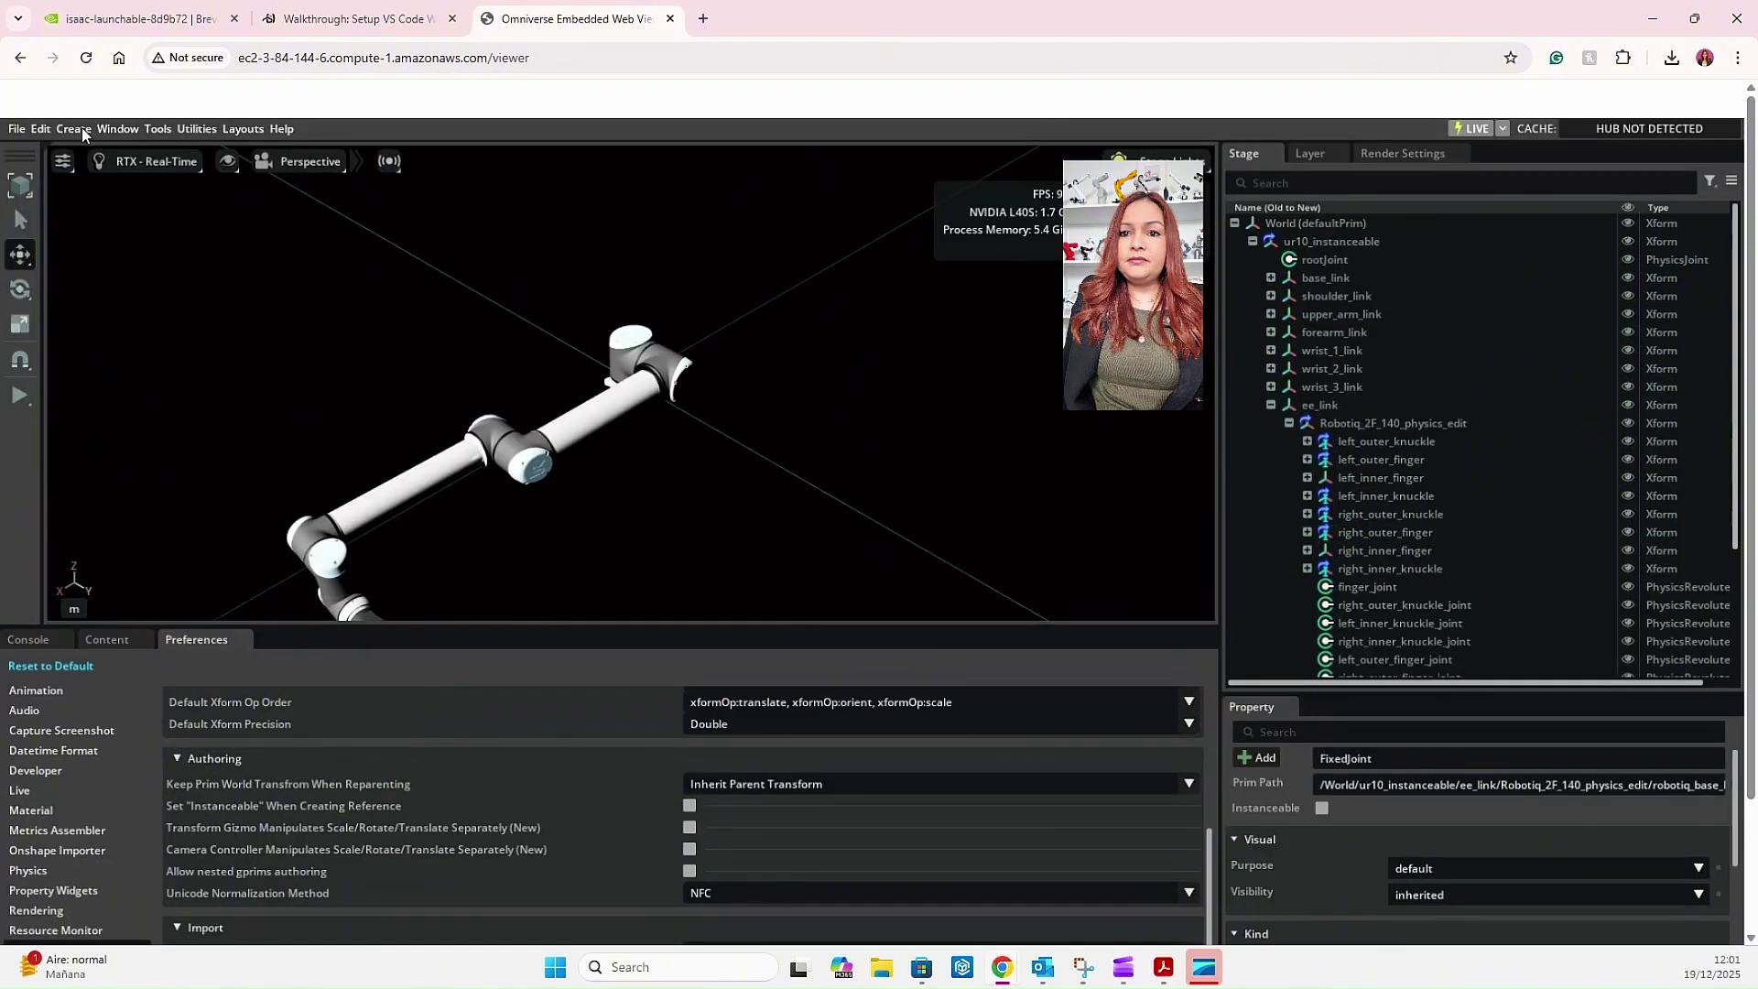
- Use File > Save With Options to name the stage UR-with-gripper in /workspace/
click(15, 129)
click(107, 354)
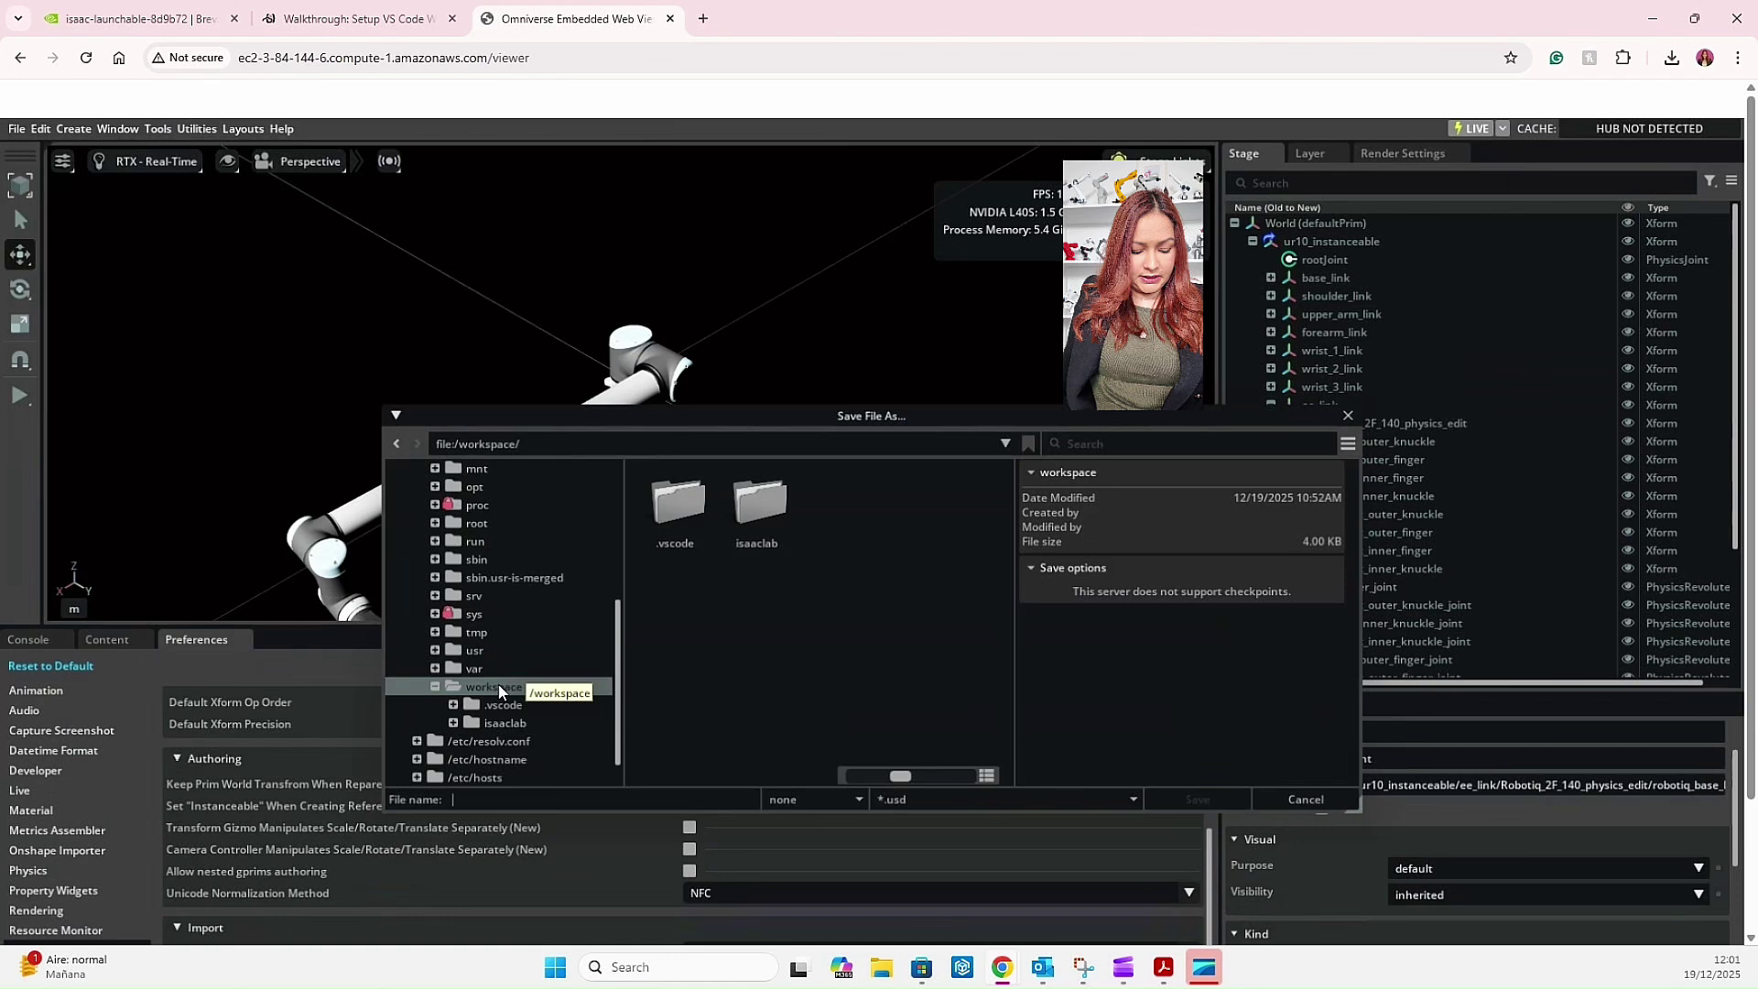
click(507, 798)
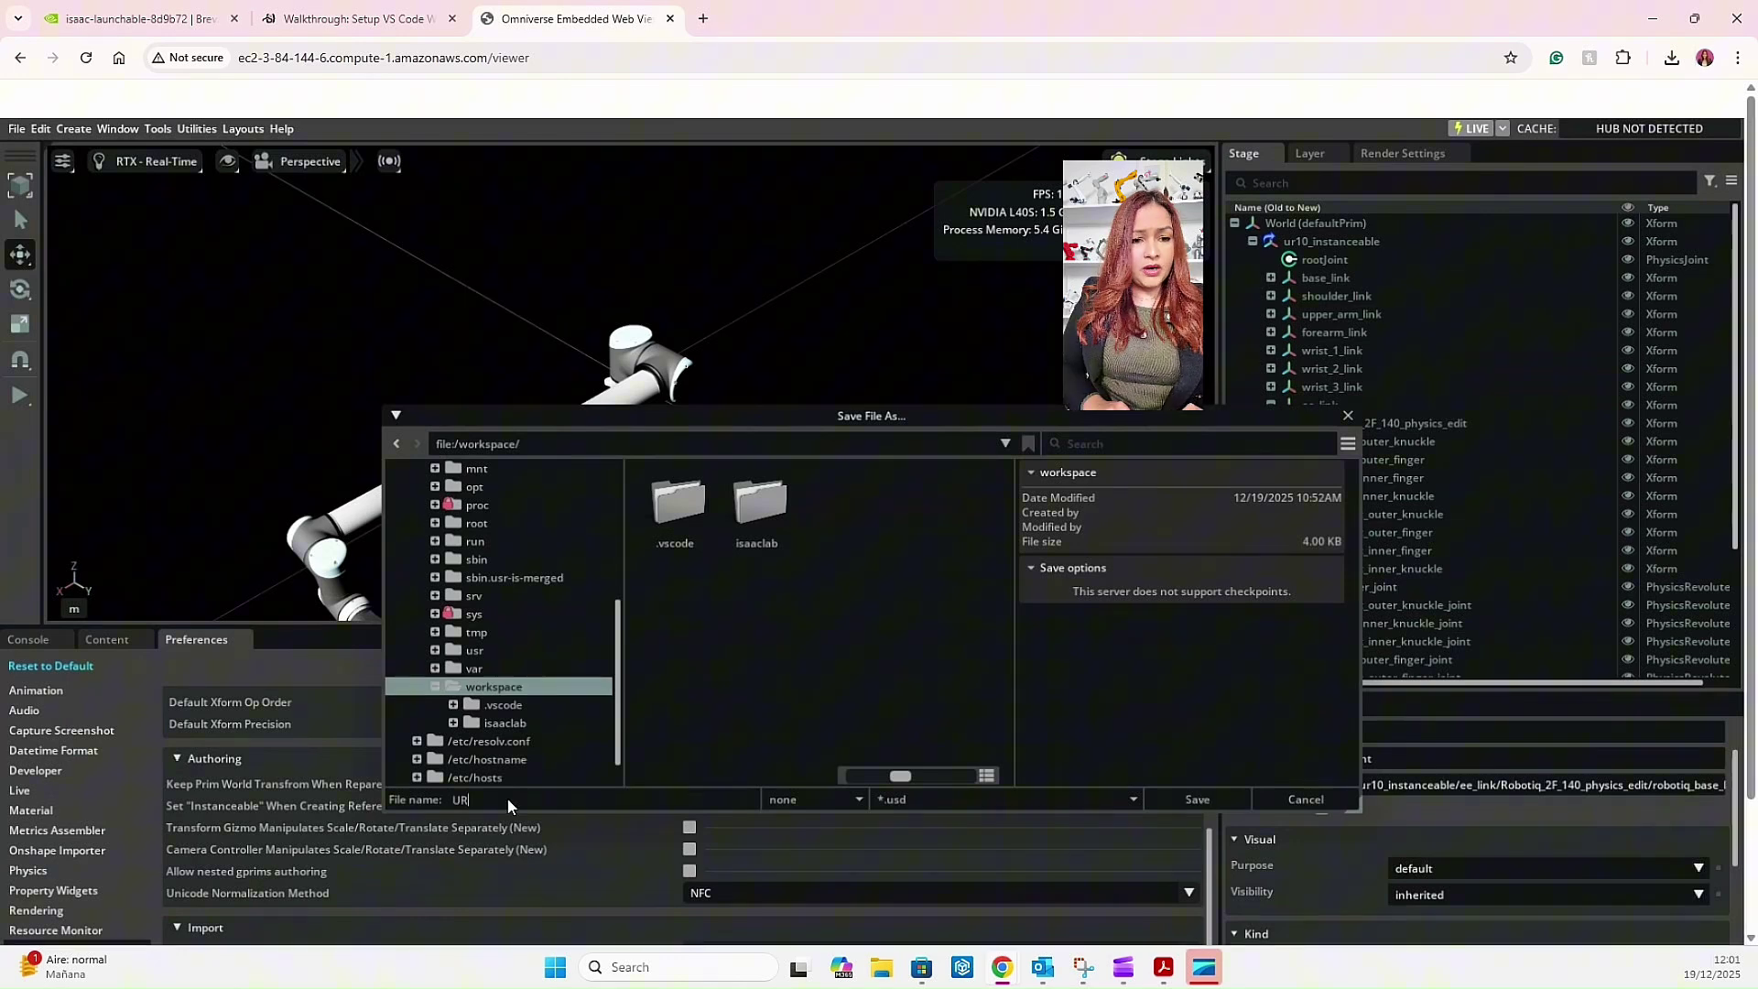
text(UR-with)
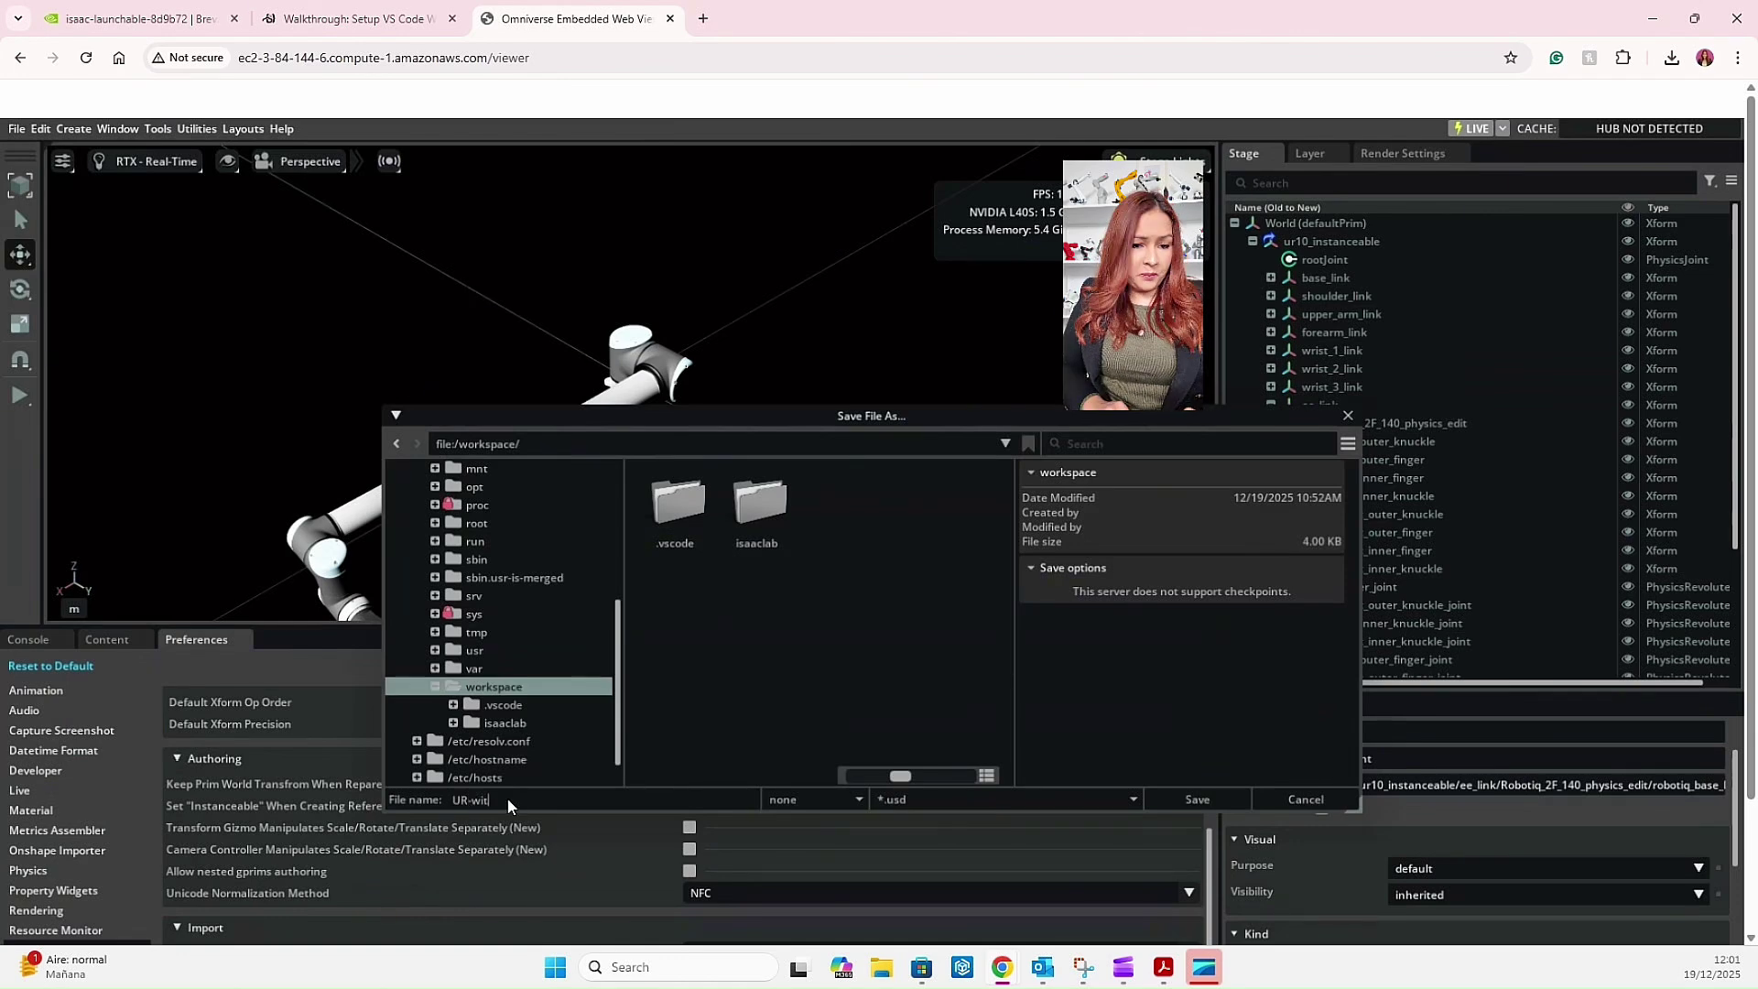
text(-gripper)
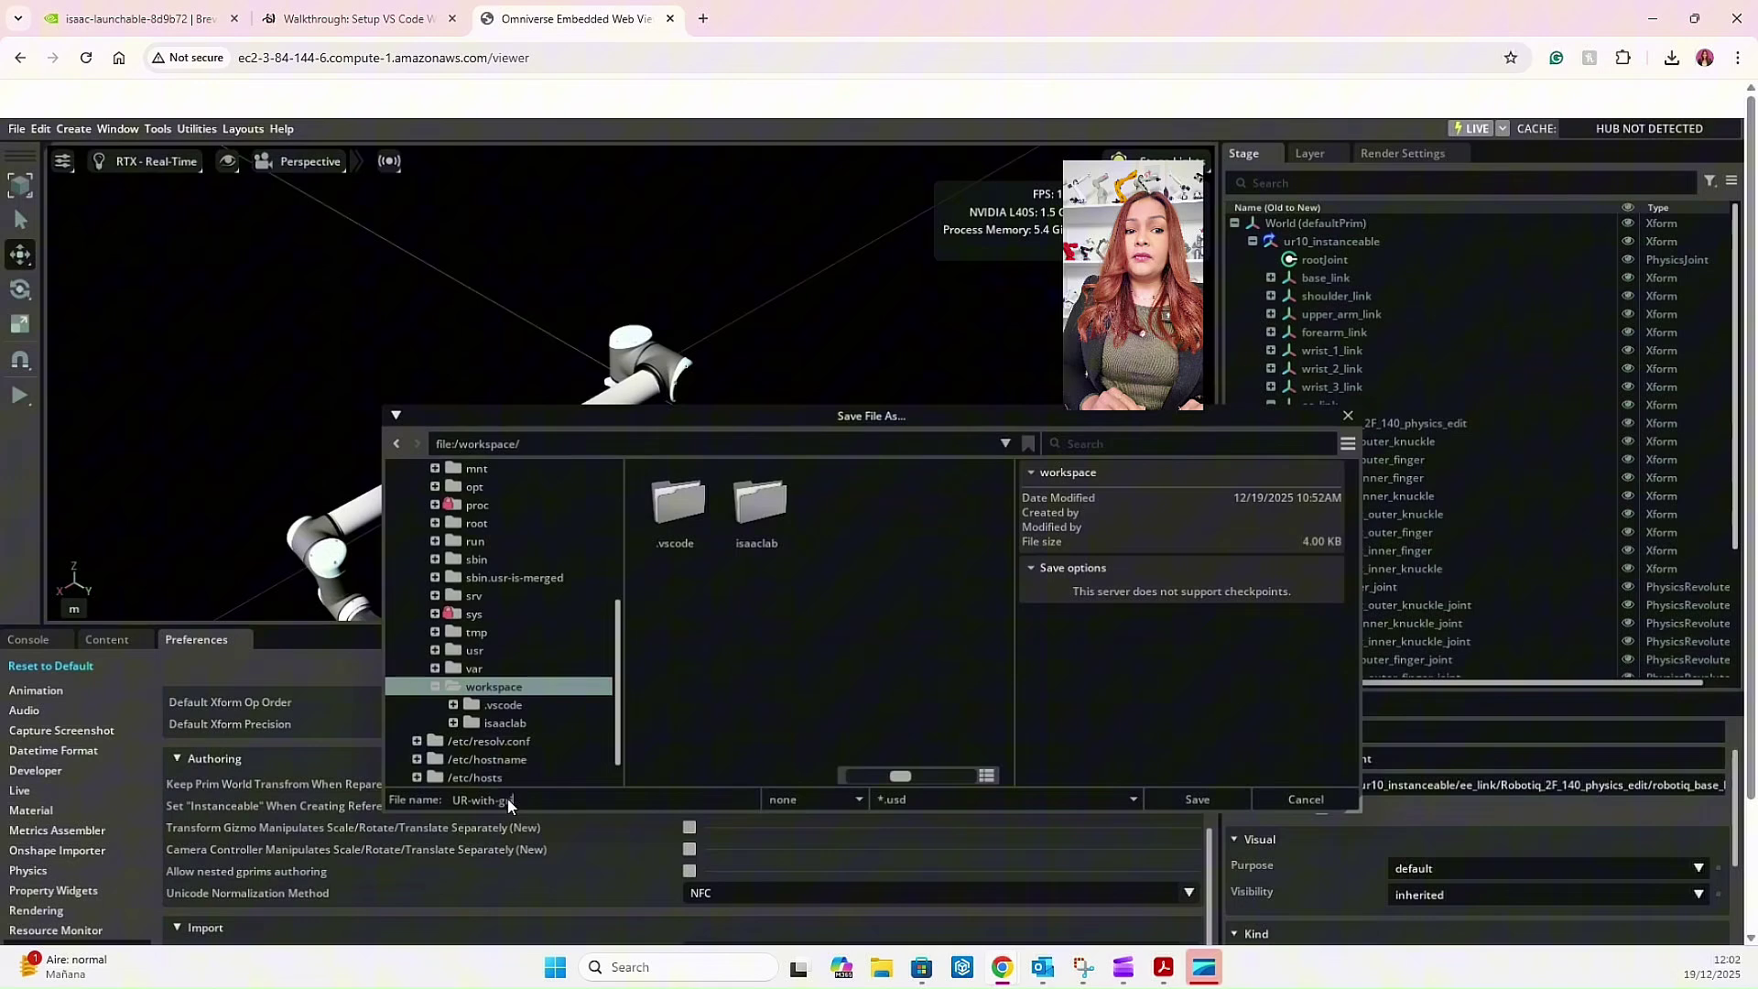
- Save the stage as UR-with-gripper and expand the UR10's ee_link in the Stage tree
click(1198, 800)
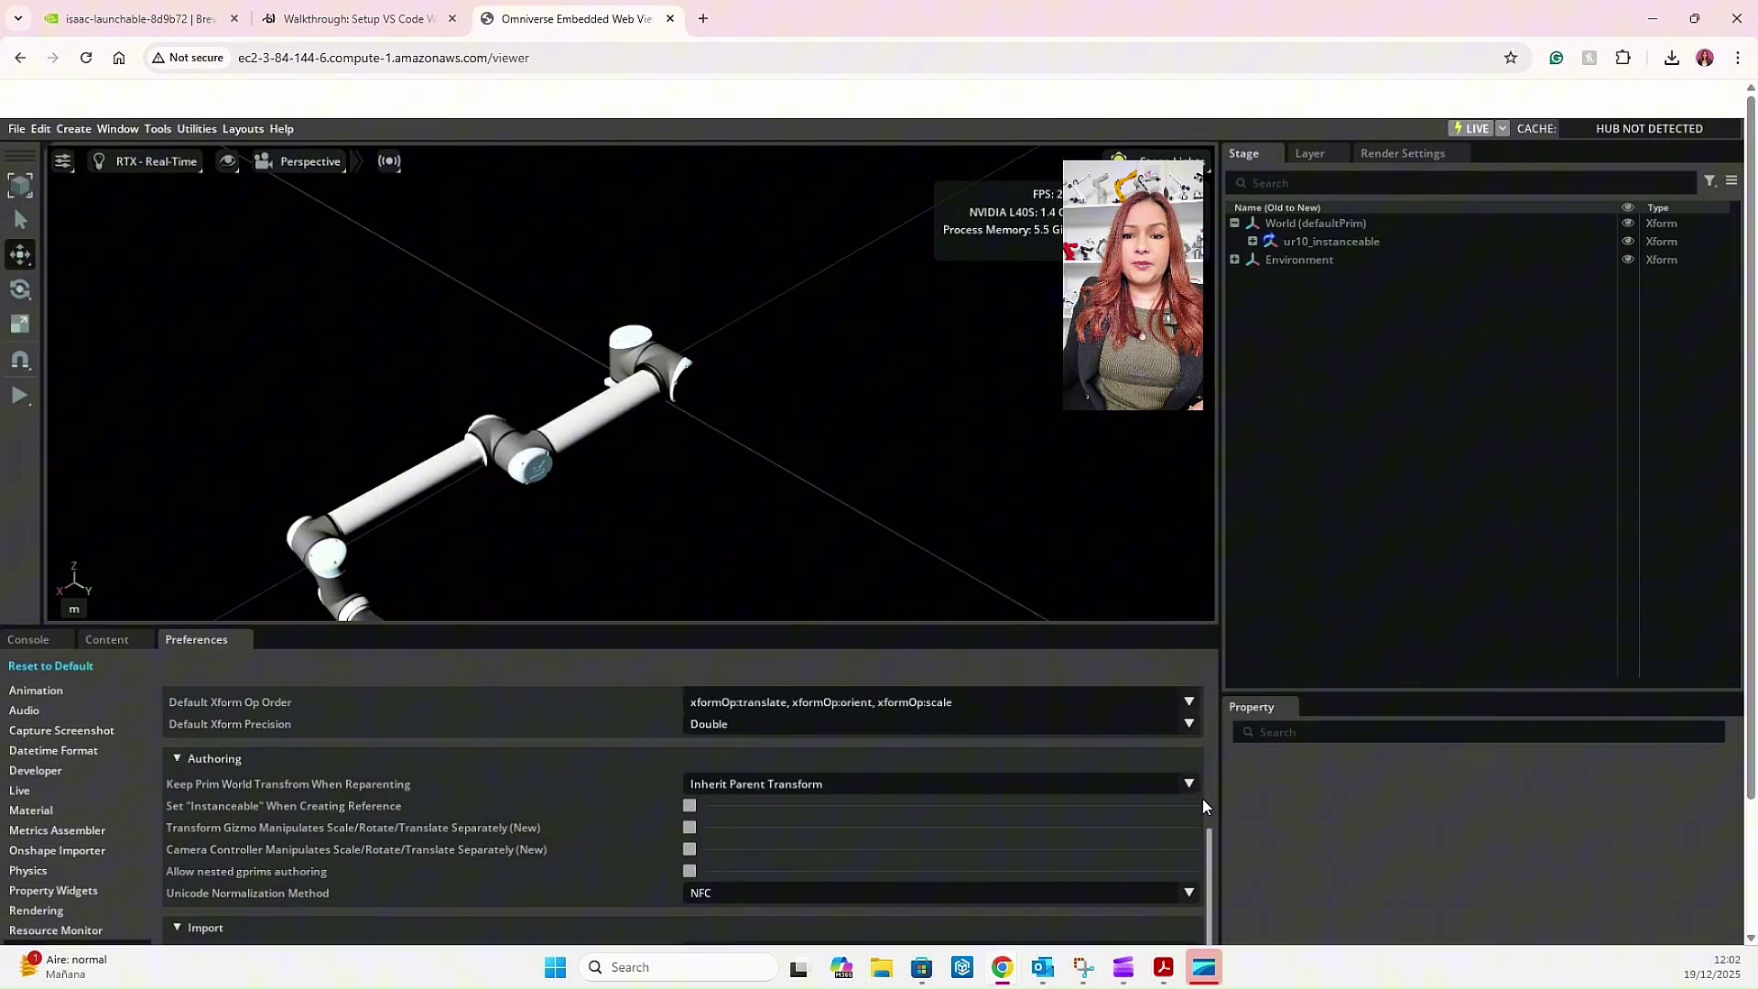
click(1253, 241)
click(1275, 405)
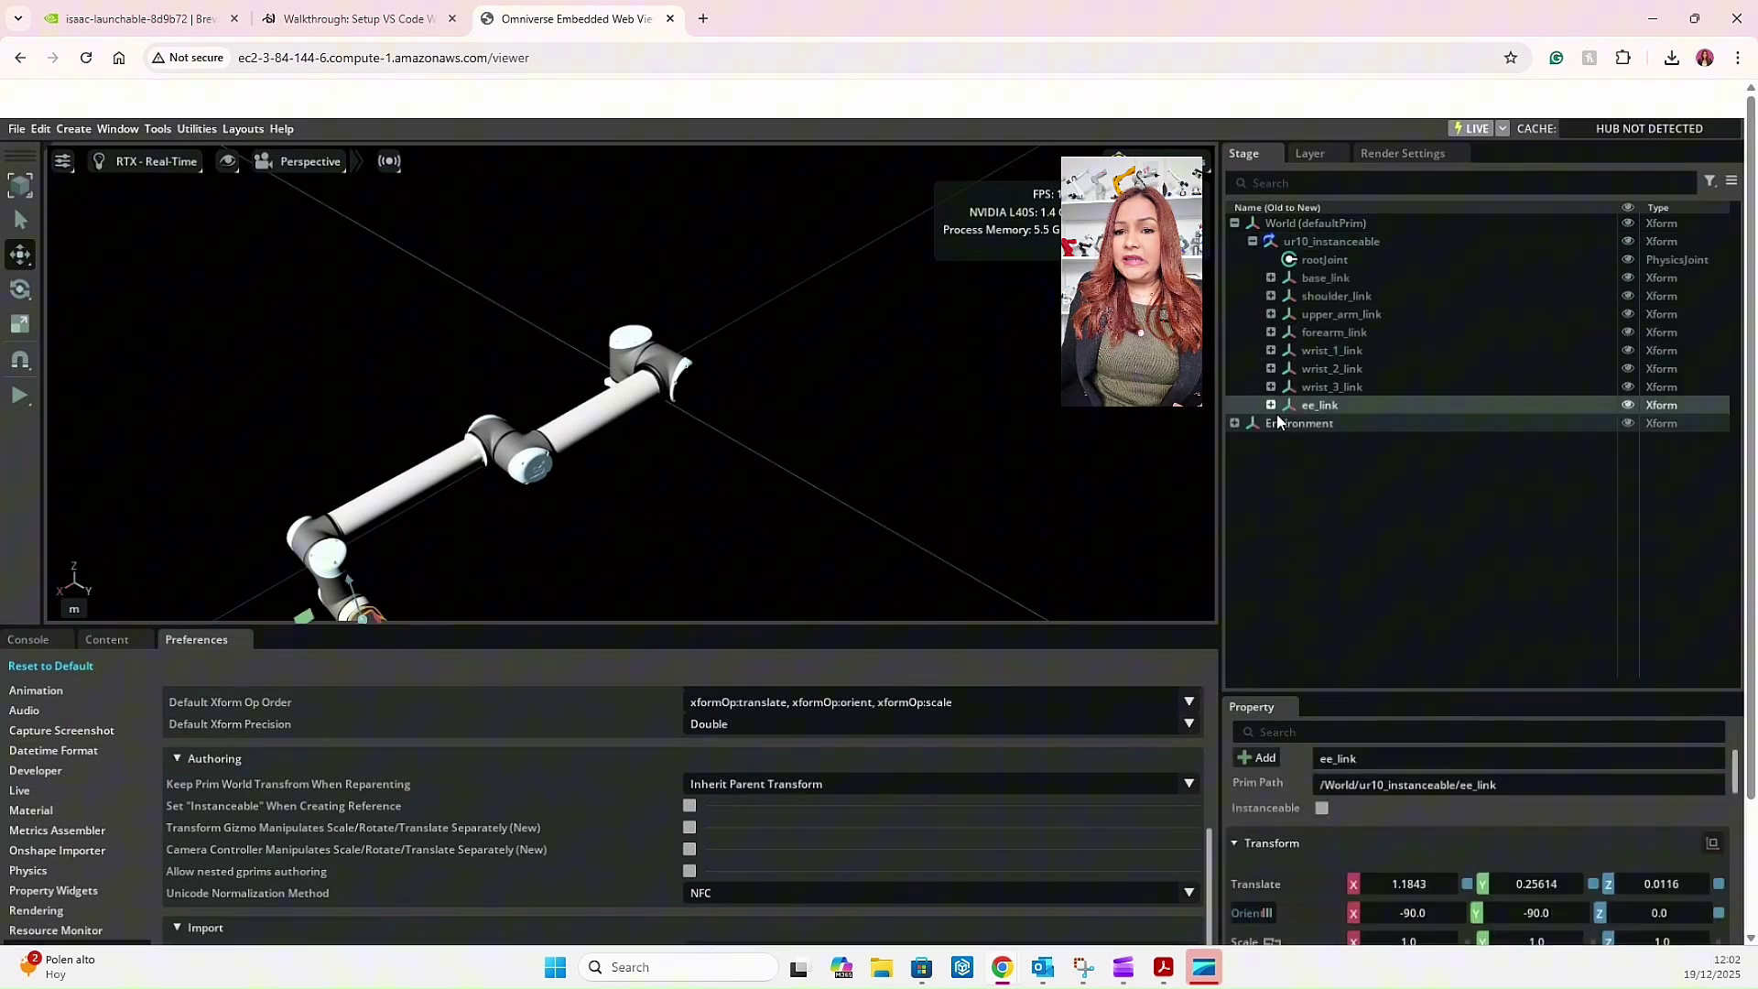
click(1271, 405)
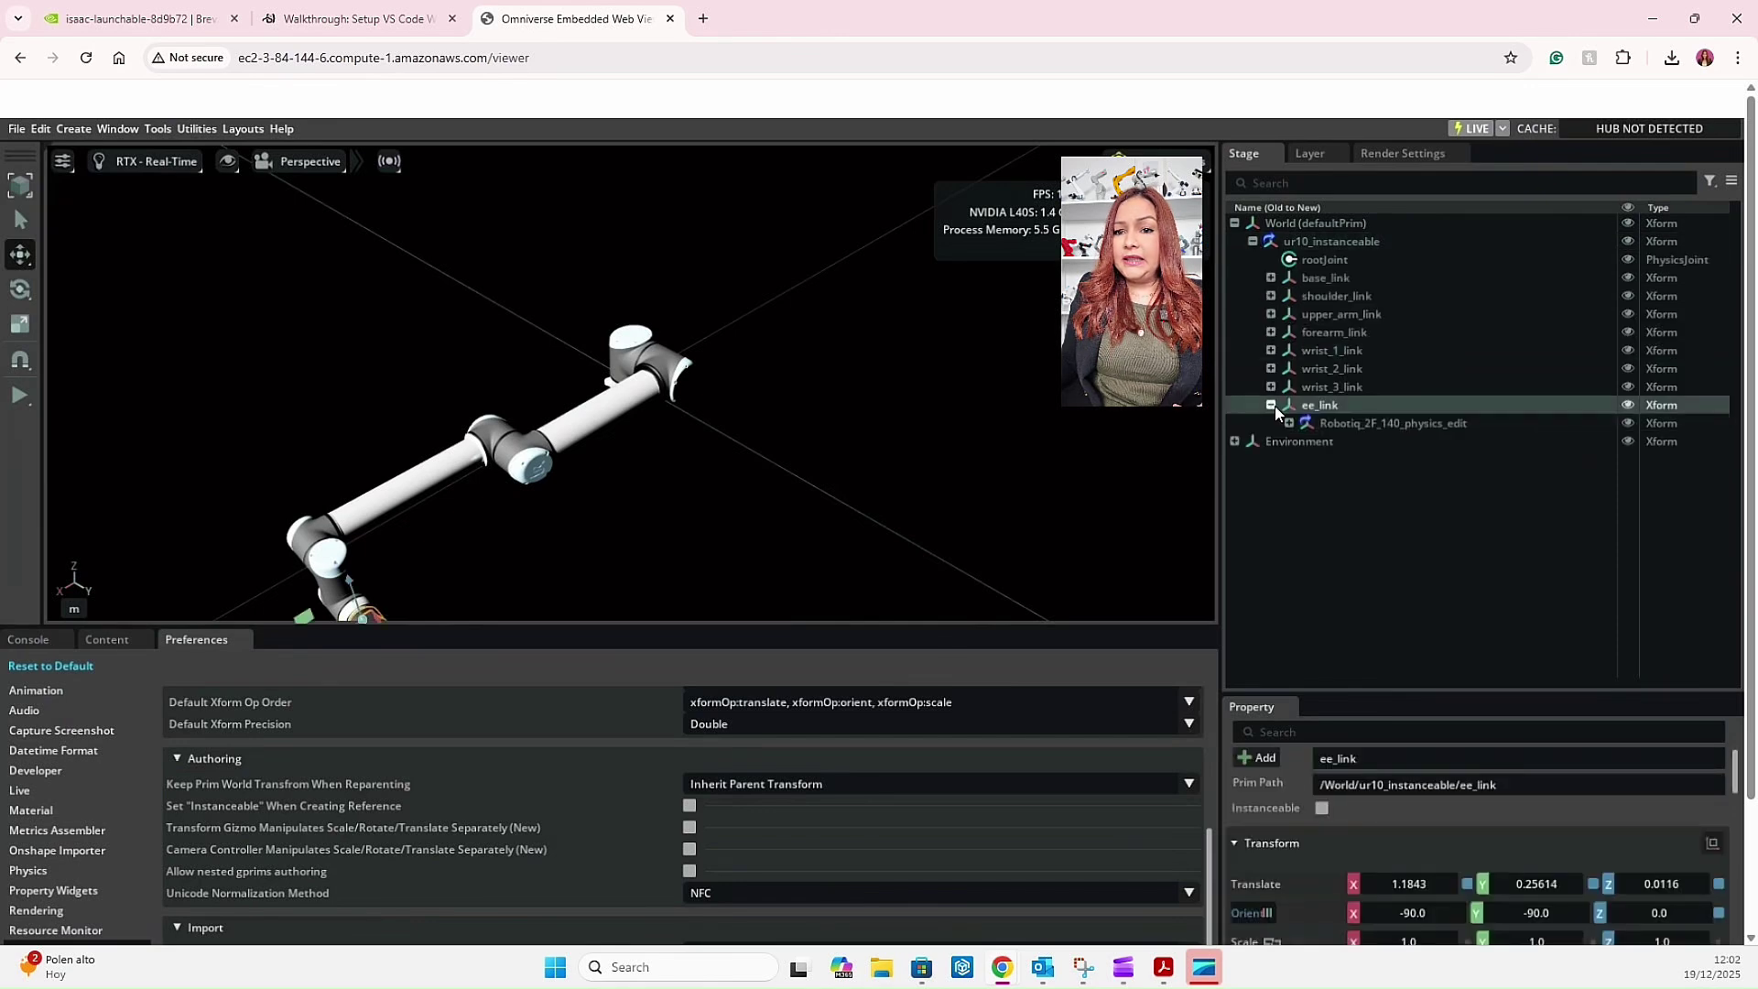
- Move the Robotiq_2F_140 gripper from ee_link onto World, then run the simulation
click(1360, 423)
drag(1348, 426, 1321, 223)
click(13, 399)
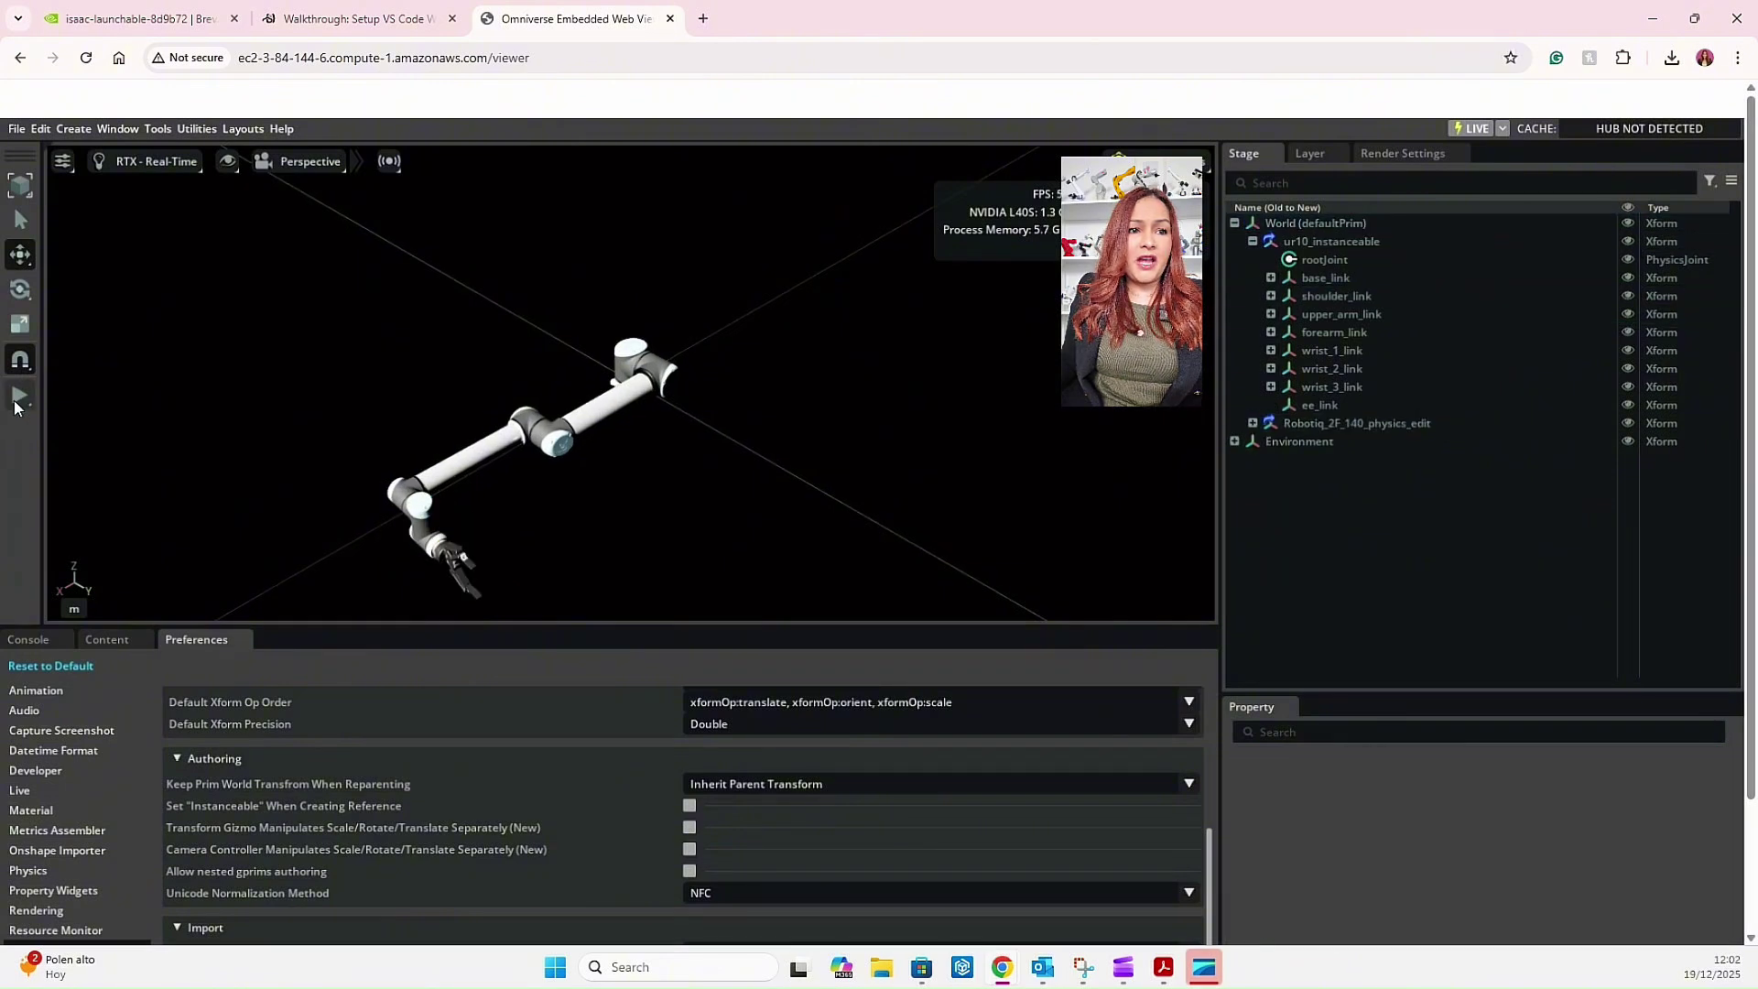